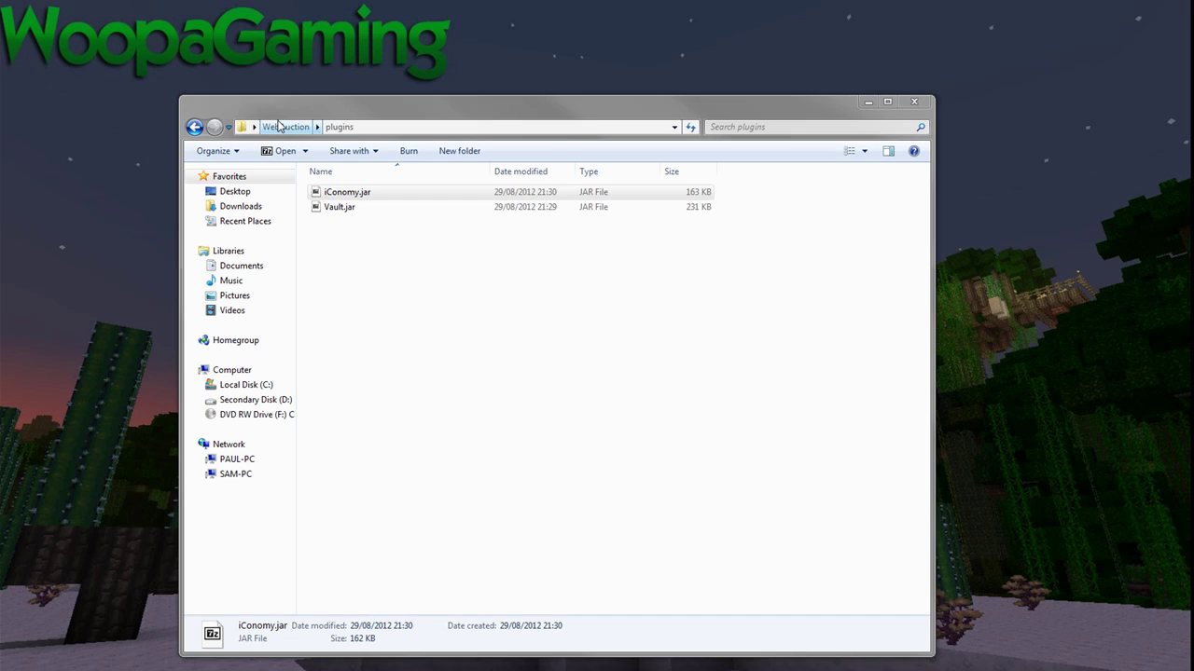
Check the WebAuction server folder and its plugins subfolder, and consult the WebAuction lite page in the browser
{"action": "left_click", "coordinate": [277, 126]}
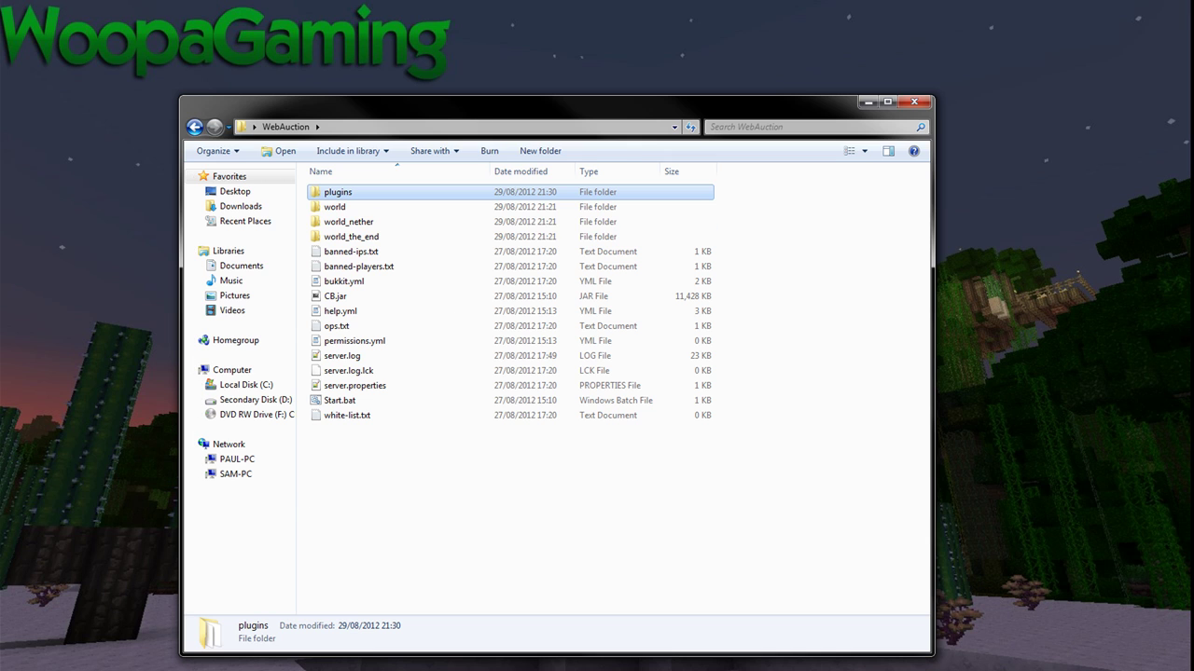
{"action": "key", "text": "alt+Tab"}
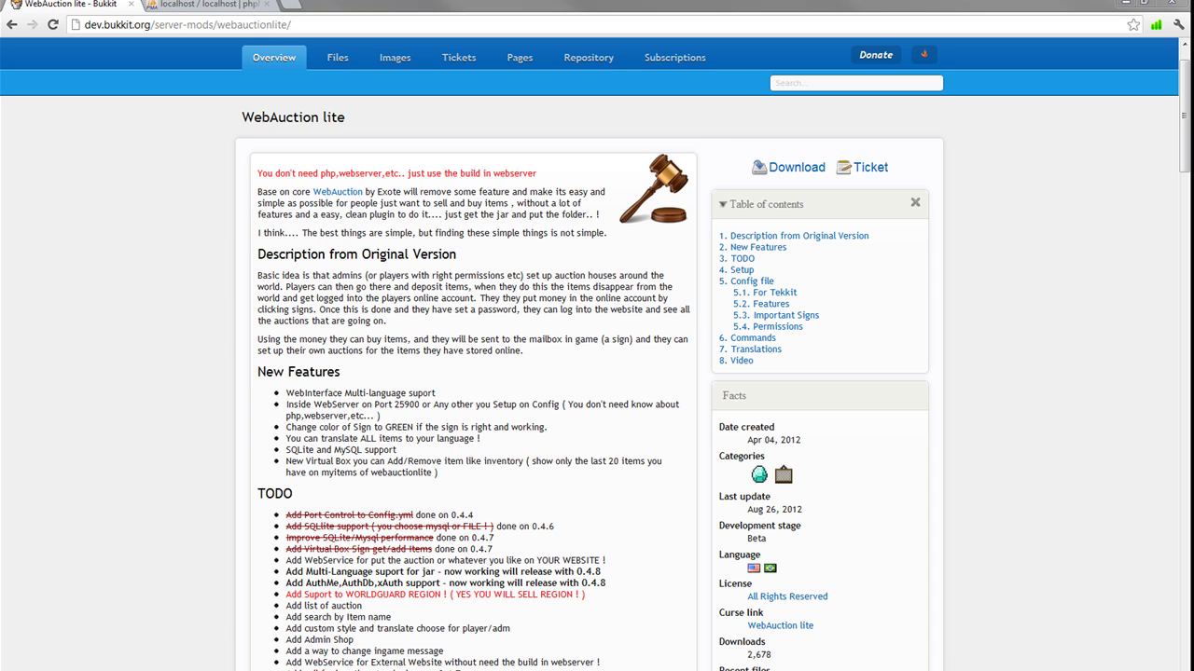
{"action": "key", "text": "alt+Tab"}
{"action": "double_click", "coordinate": [359, 198]}
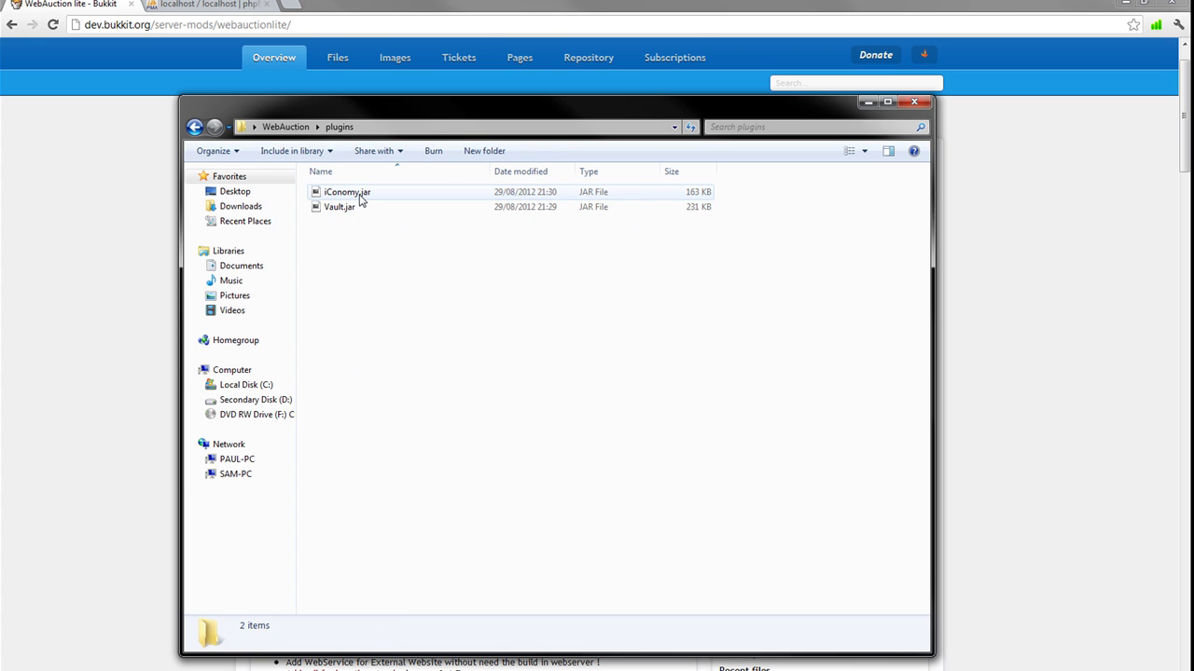
{"action": "key", "text": "BackSpace"}
{"action": "key", "text": "alt+Tab"}
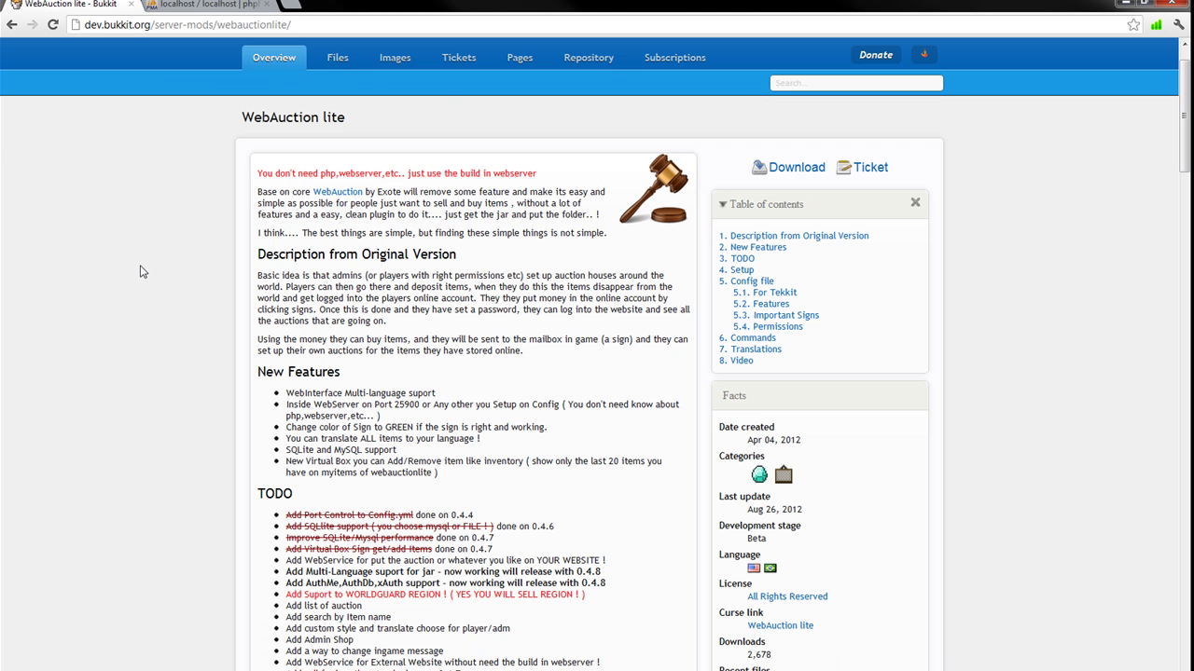
Download Web Auction Lite v0.4.7 from its BukkitDev page and copy WebAuctionlite.jar into the server's plugins folder
{"action": "scroll", "coordinate": [180, 320], "scroll_direction": "up", "scroll_amount": 1}
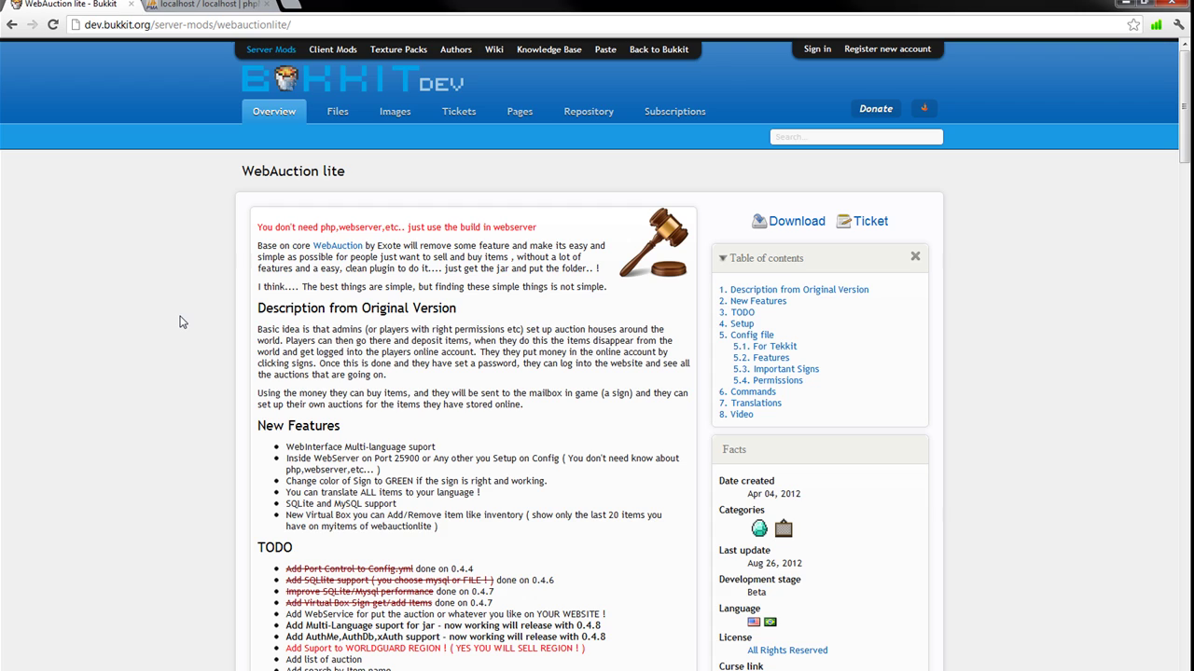
{"action": "scroll", "coordinate": [180, 320], "scroll_direction": "down", "scroll_amount": 2}
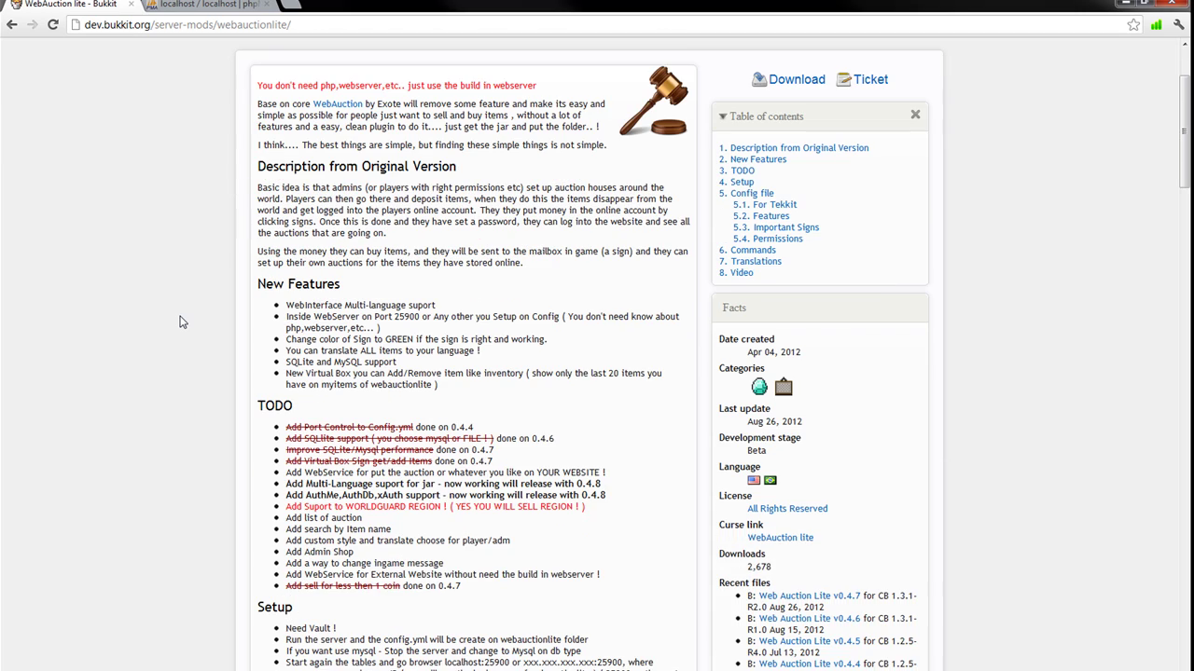
{"action": "left_click", "coordinate": [778, 87]}
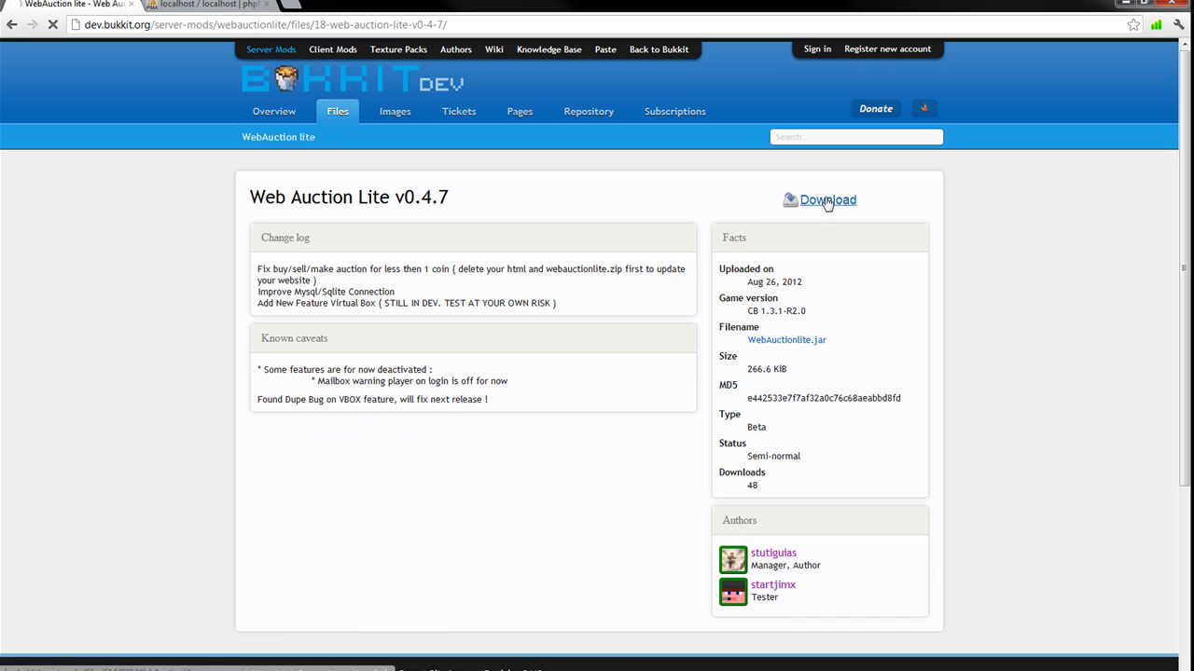
{"action": "left_click", "coordinate": [826, 201]}
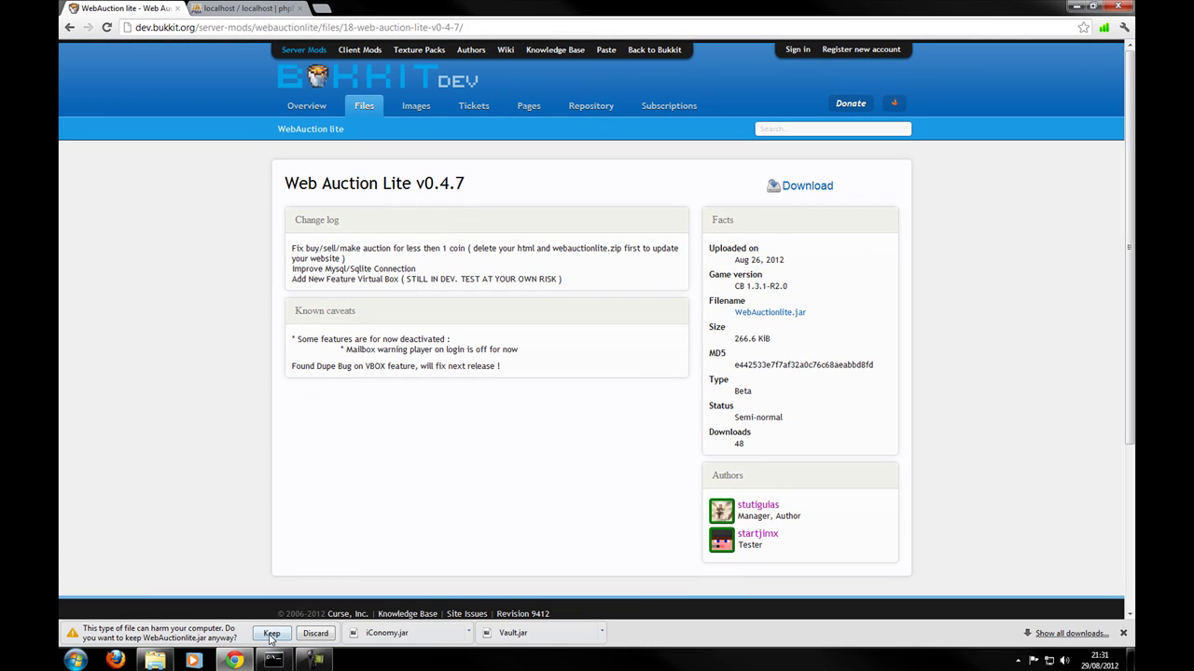
{"action": "left_click_drag", "start_coordinate": [103, 632], "coordinate": [363, 179]}
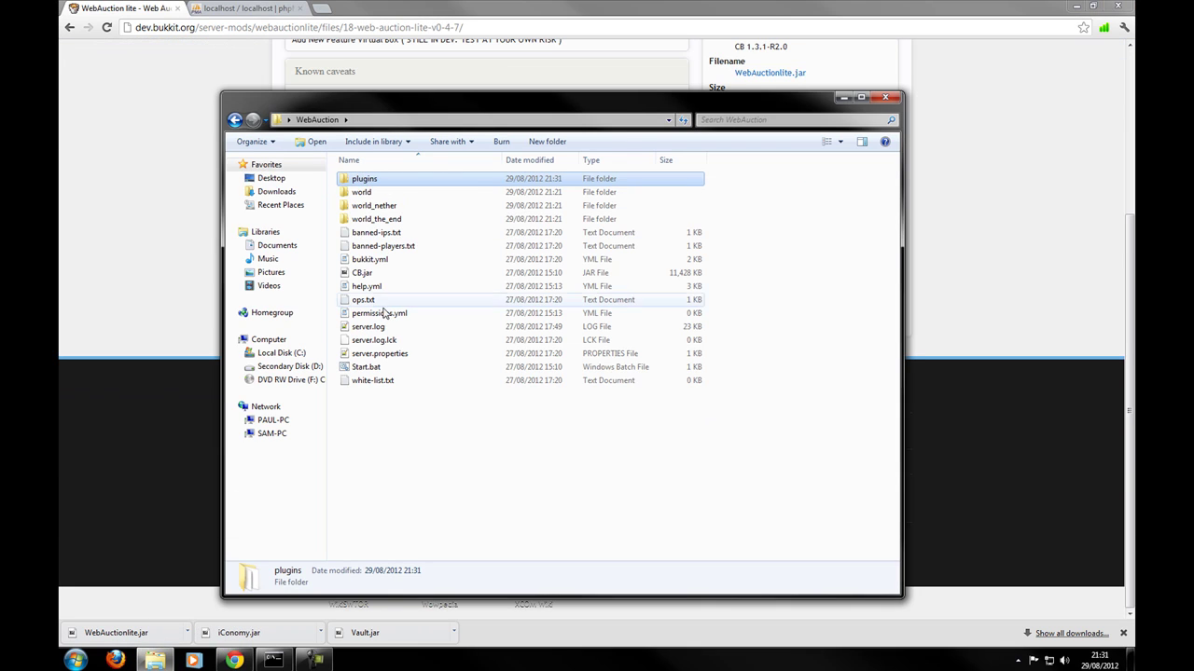
Start the Minecraft server with Start.bat and arrange its console and the WebAuction folder window side by side
{"action": "double_click", "coordinate": [366, 367]}
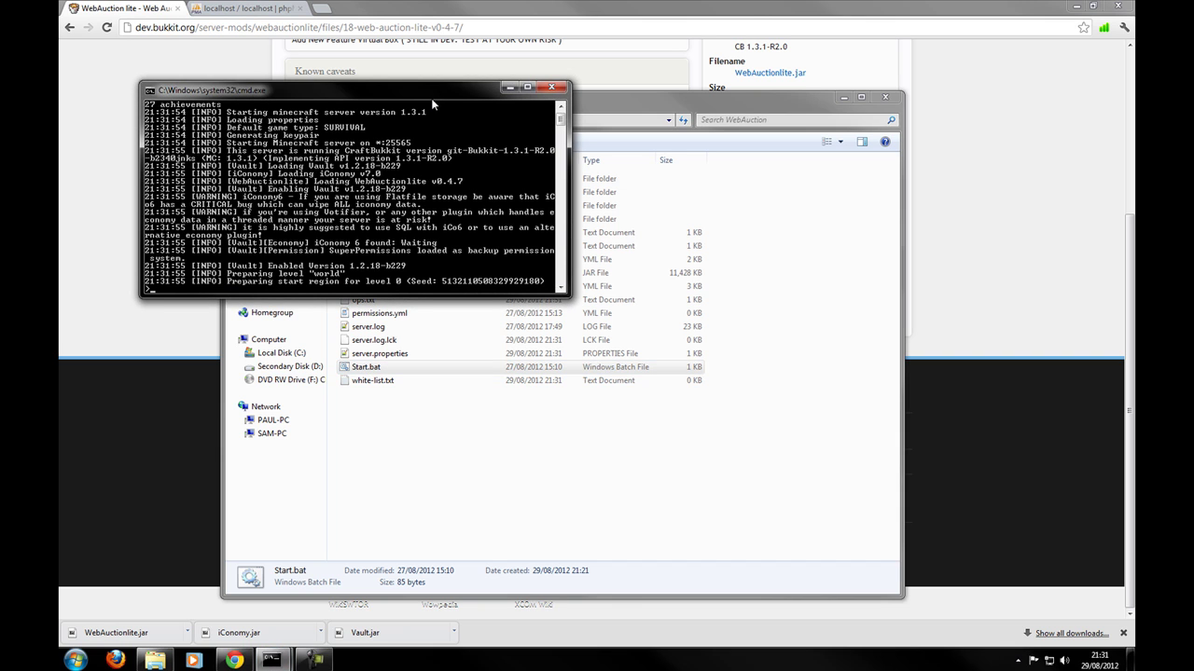
{"action": "left_click_drag", "start_coordinate": [431, 91], "coordinate": [355, 6]}
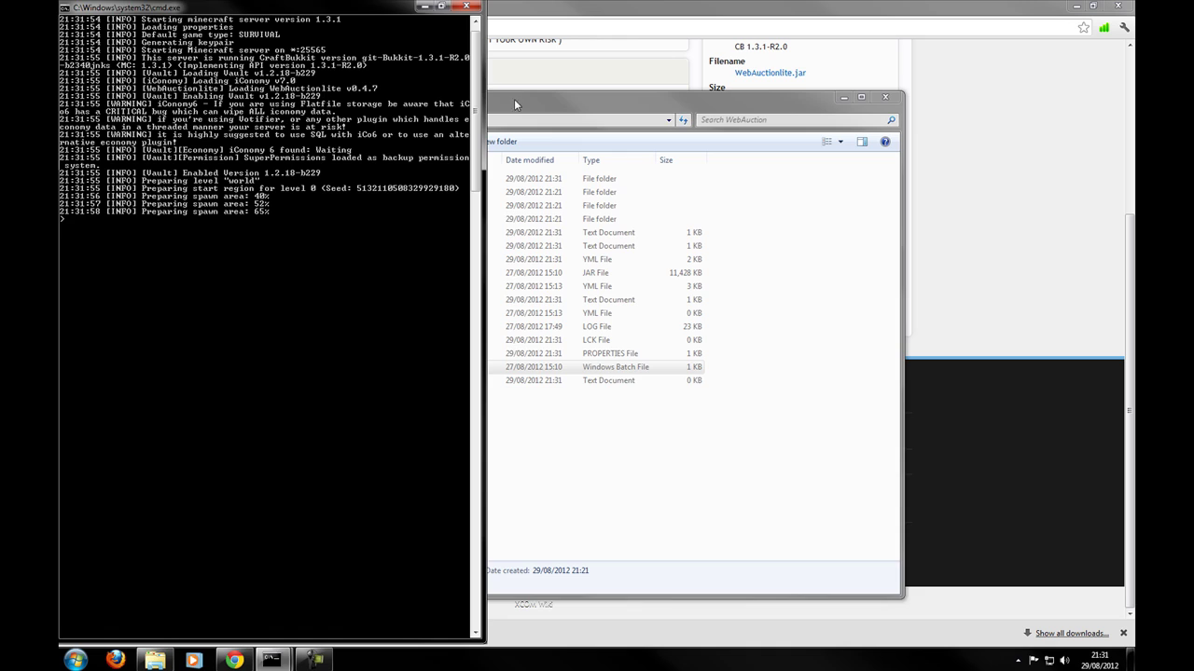
{"action": "left_click_drag", "start_coordinate": [554, 107], "coordinate": [709, 70]}
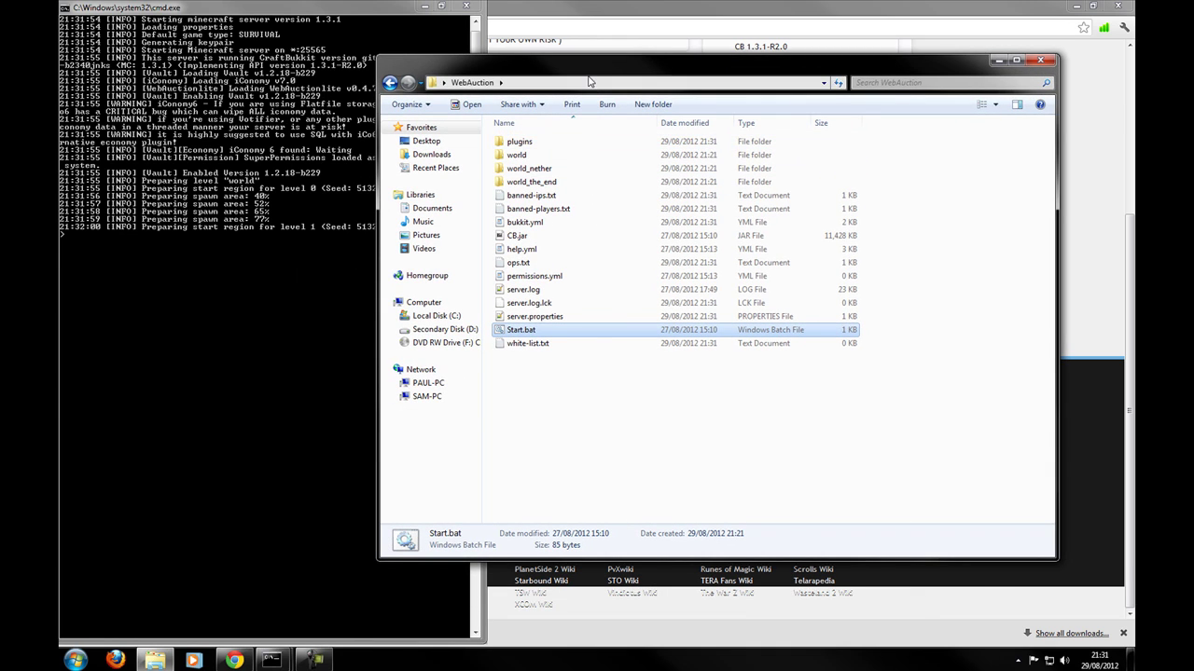
{"action": "left_click_drag", "start_coordinate": [605, 70], "coordinate": [848, 13]}
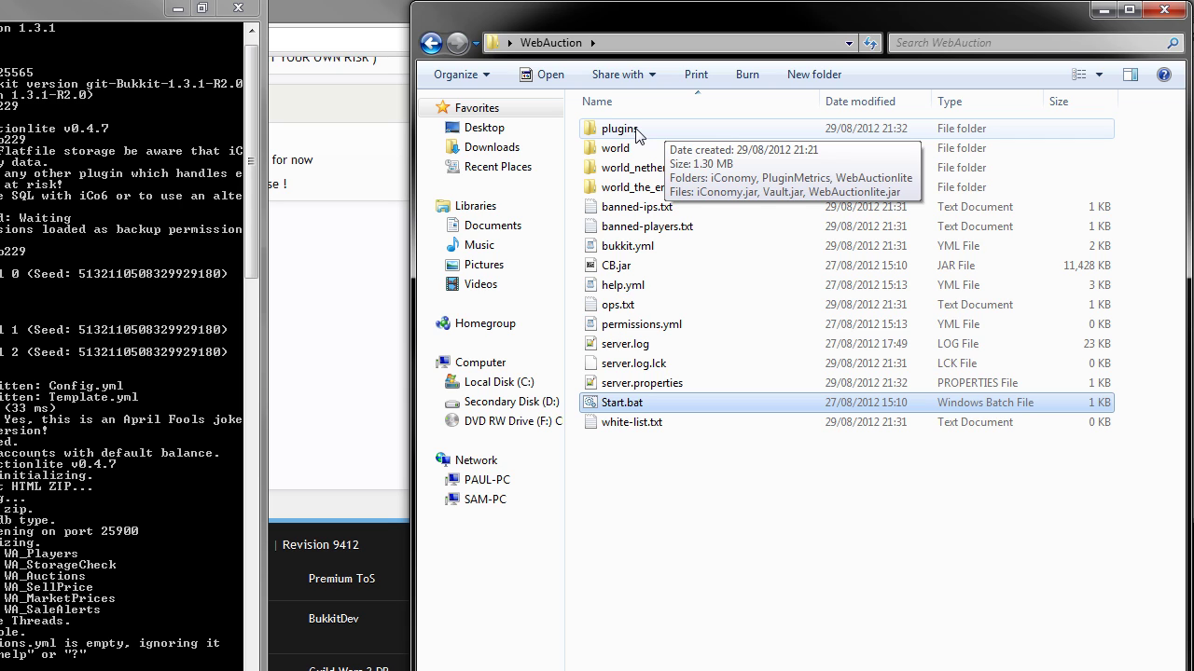
Open config.yml from the WebAuctionlite folder inside plugins
{"action": "double_click", "coordinate": [635, 134]}
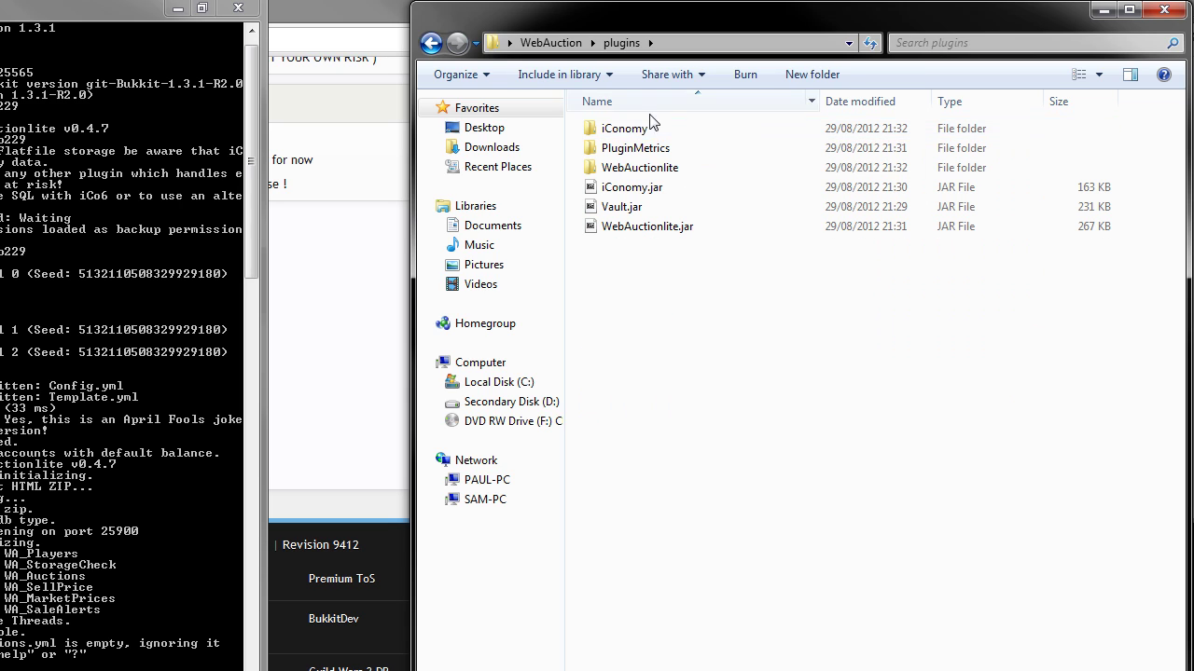
{"action": "double_click", "coordinate": [650, 171]}
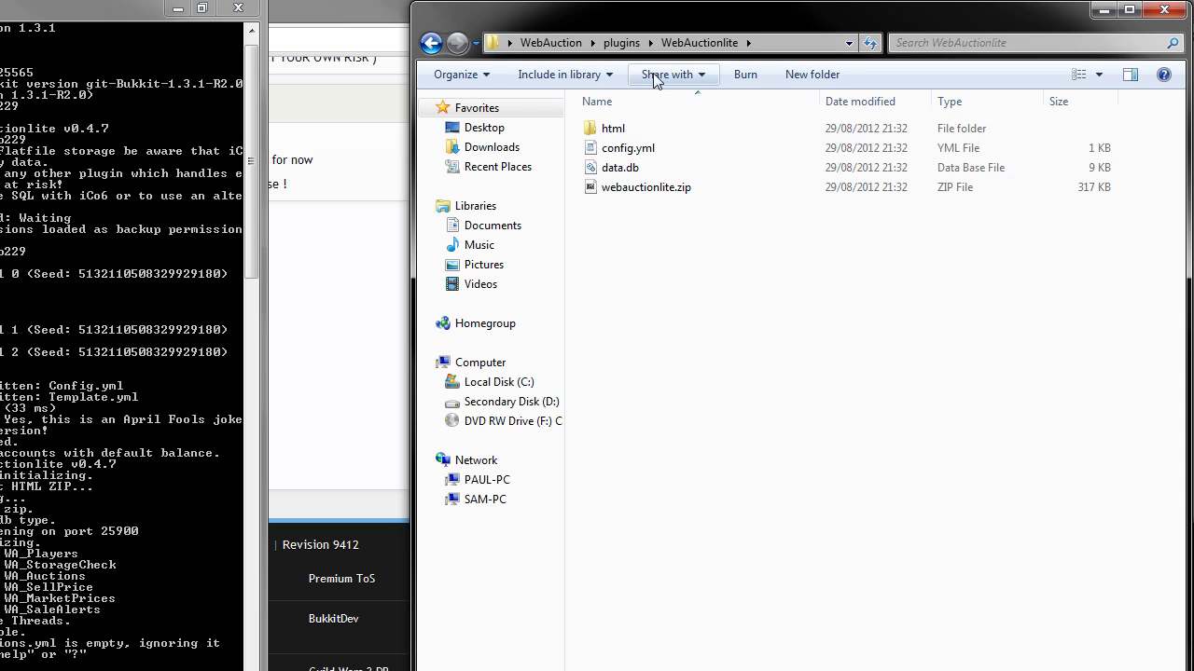
{"action": "double_click", "coordinate": [640, 147]}
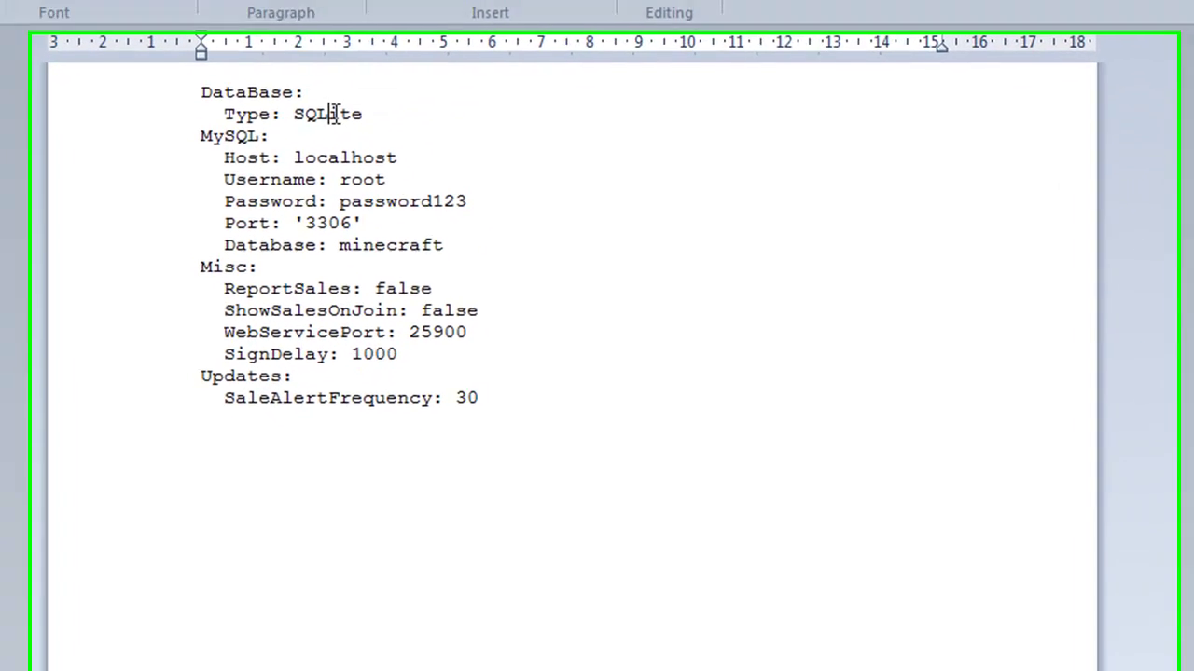
Set the database Type to myswl and replace the MySQL Password value with empty quotes in config.yml
{"action": "double_click", "coordinate": [457, 311]}
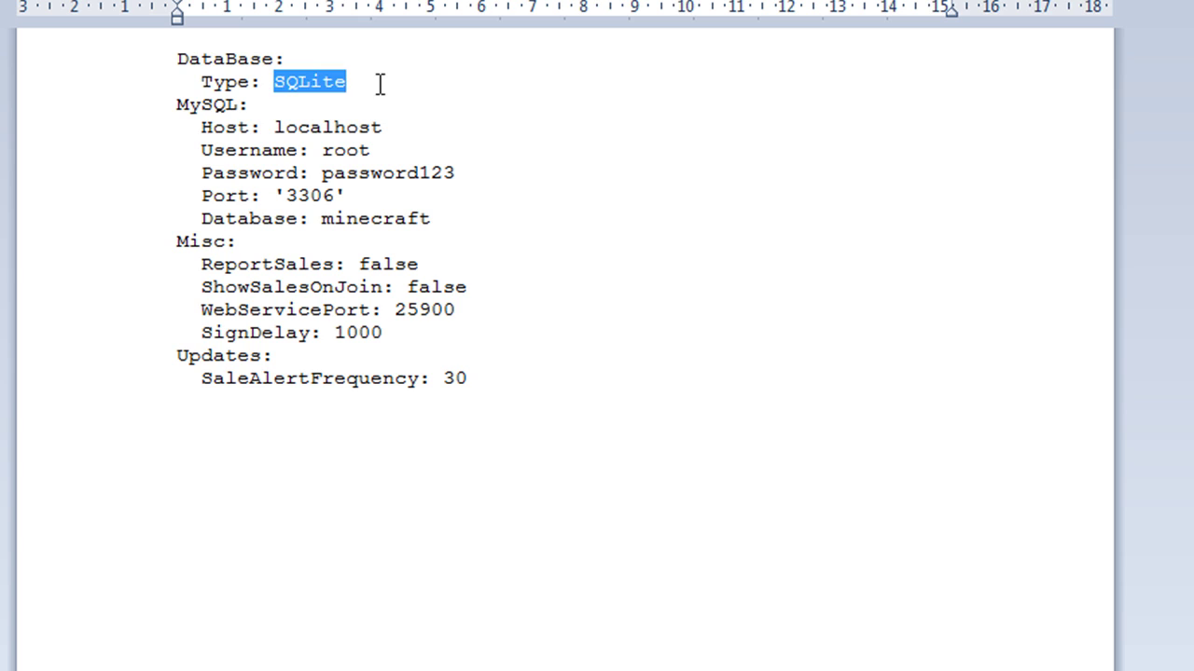
{"action": "type", "text": "myswl"}
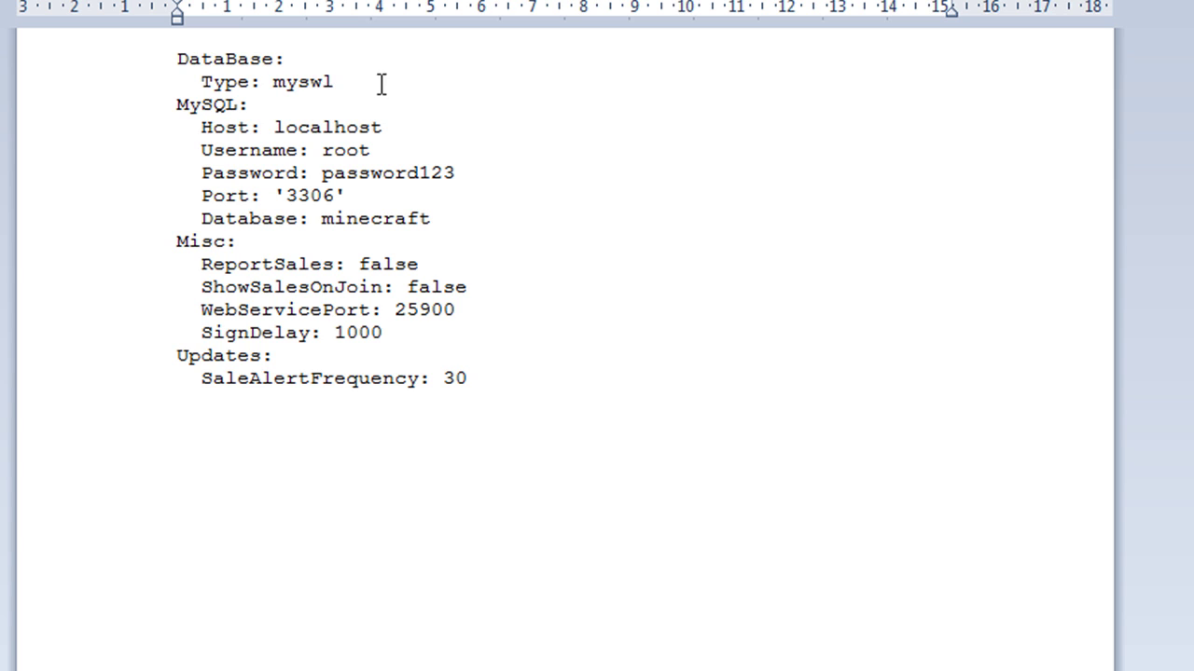
{"action": "double_click", "coordinate": [391, 176]}
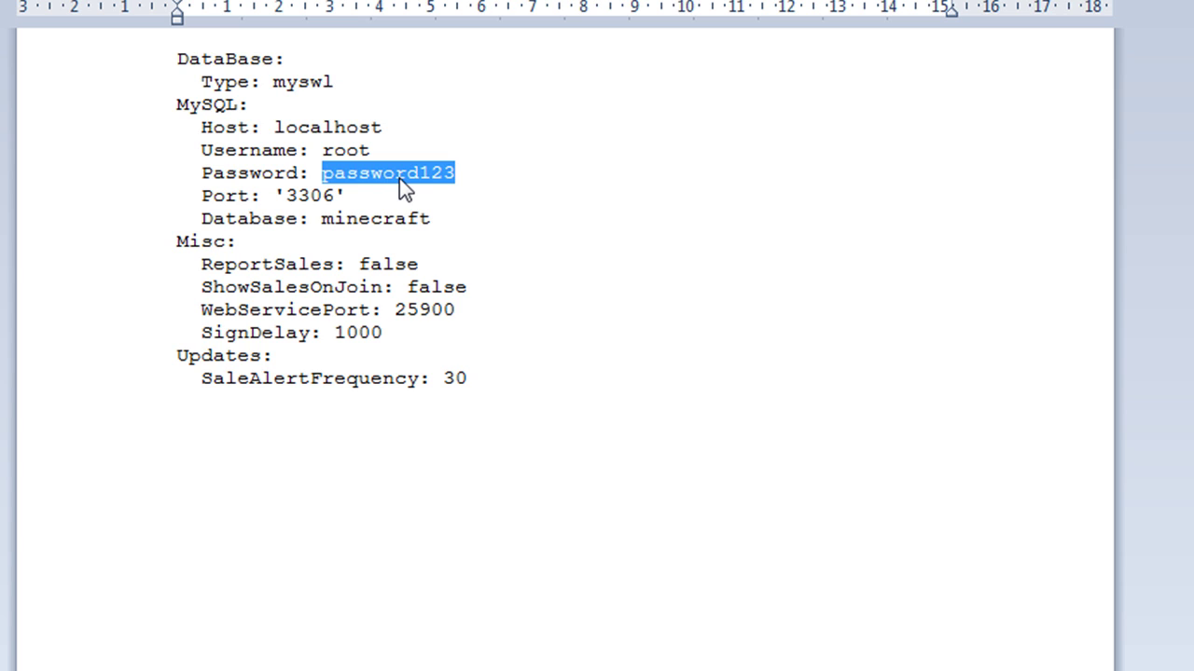
{"action": "type", "text": "''"}
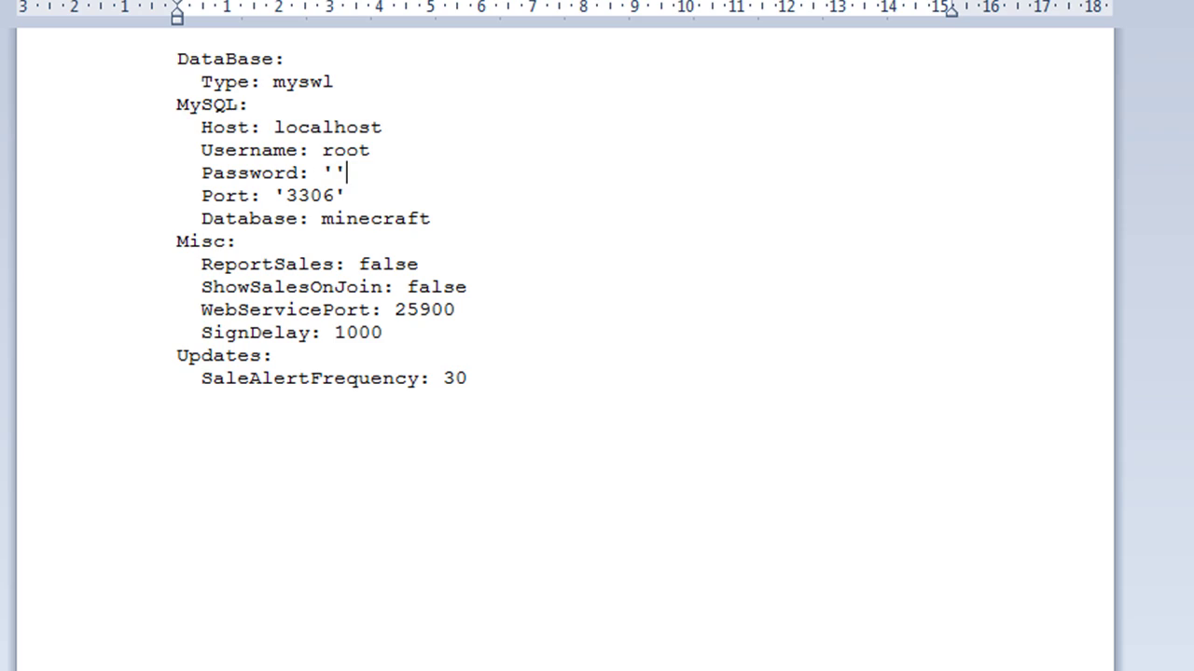
{"action": "left_click", "coordinate": [519, 217]}
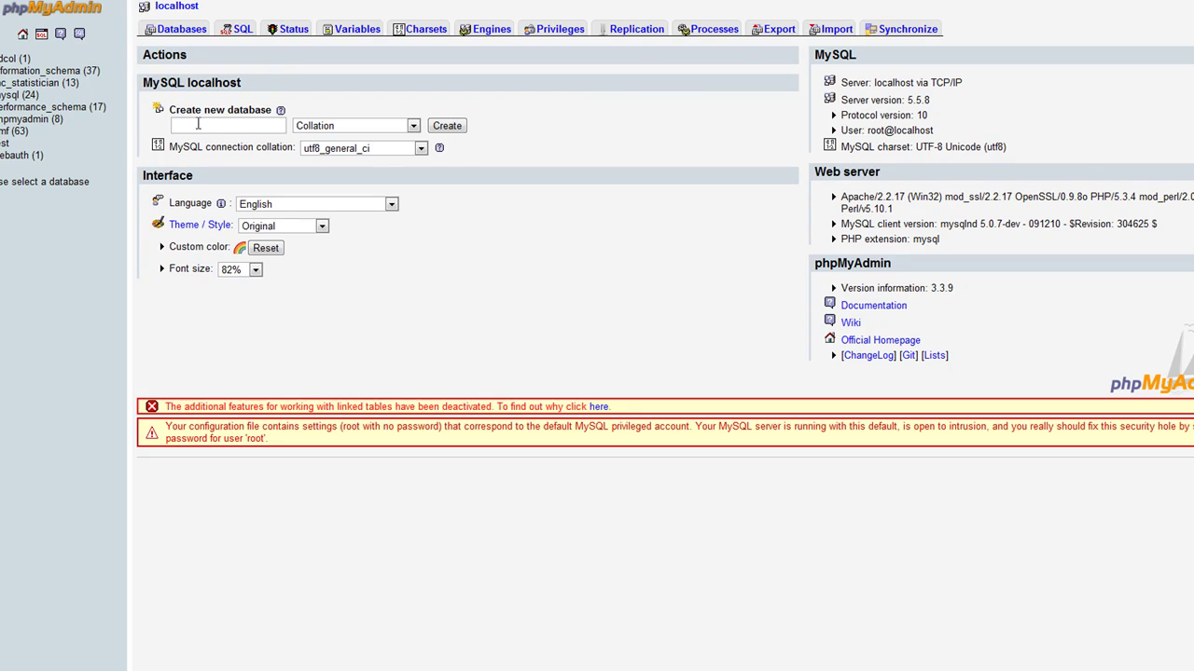
Create a new database named minecraft in phpMyAdmin
{"action": "left_click", "coordinate": [198, 124]}
{"action": "type", "text": "minecraft"}
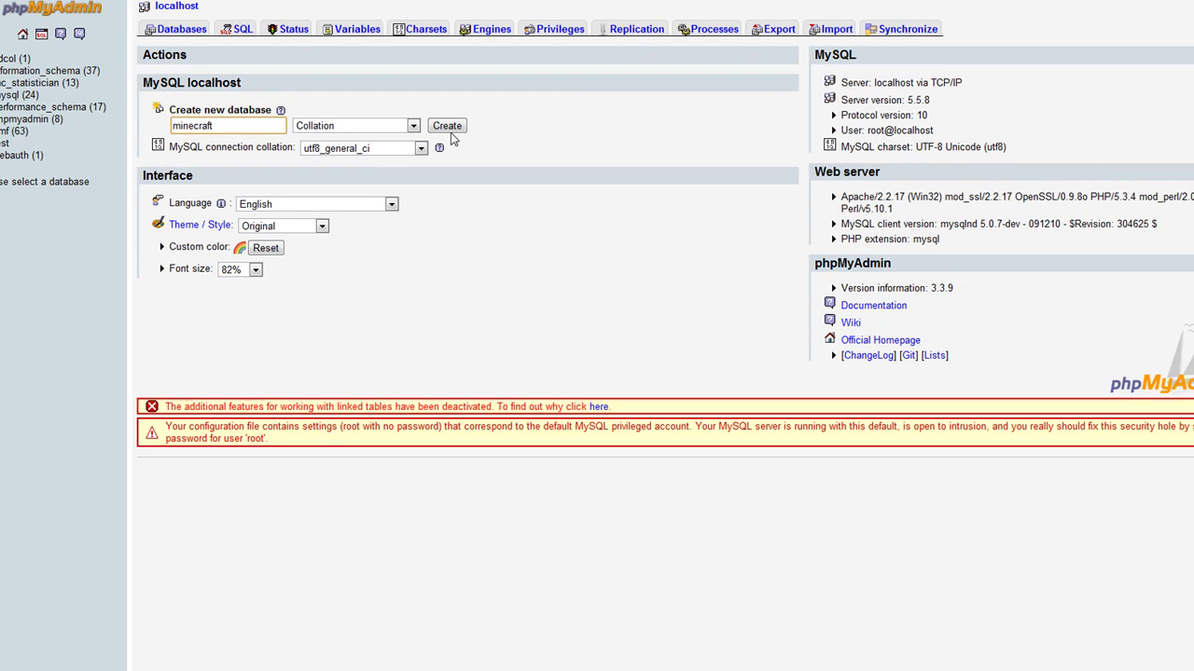
{"action": "left_click", "coordinate": [448, 126]}
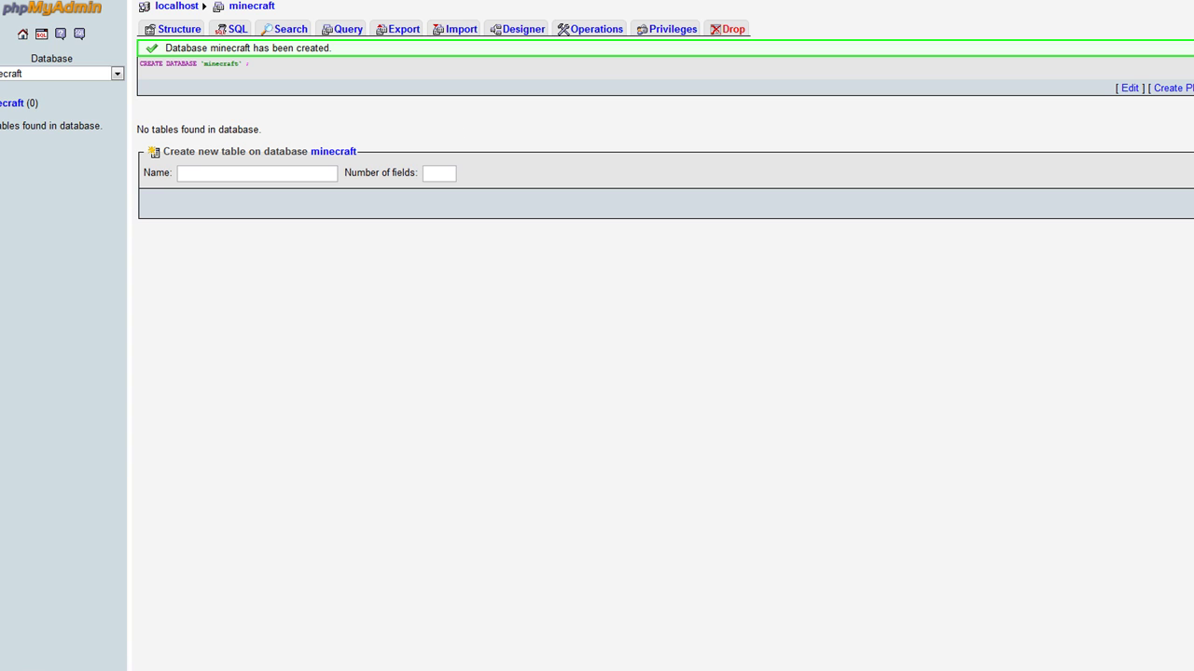
Return to config.yml in WordPad and review the ReportSales, ShowSalesOnJoin, WebServicePort, SignDelay and SaleAlertFrequency settings
{"action": "key", "text": "alt+Tab"}
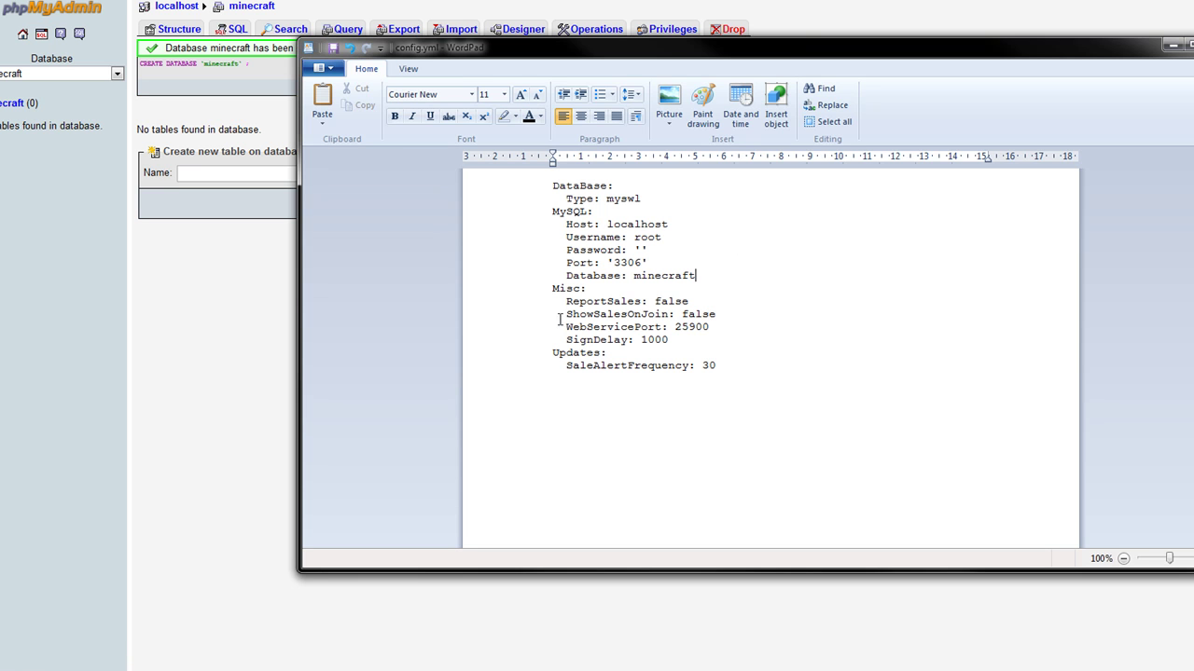
{"action": "double_click", "coordinate": [671, 301]}
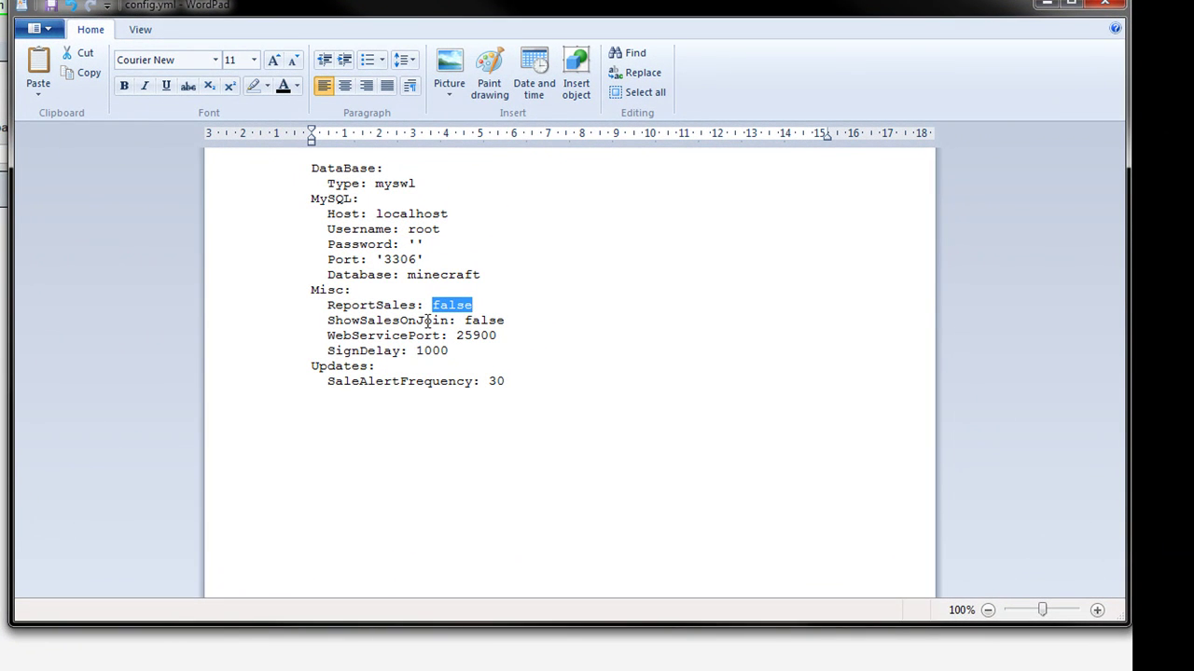
{"action": "double_click", "coordinate": [490, 320]}
{"action": "left_click", "coordinate": [517, 323]}
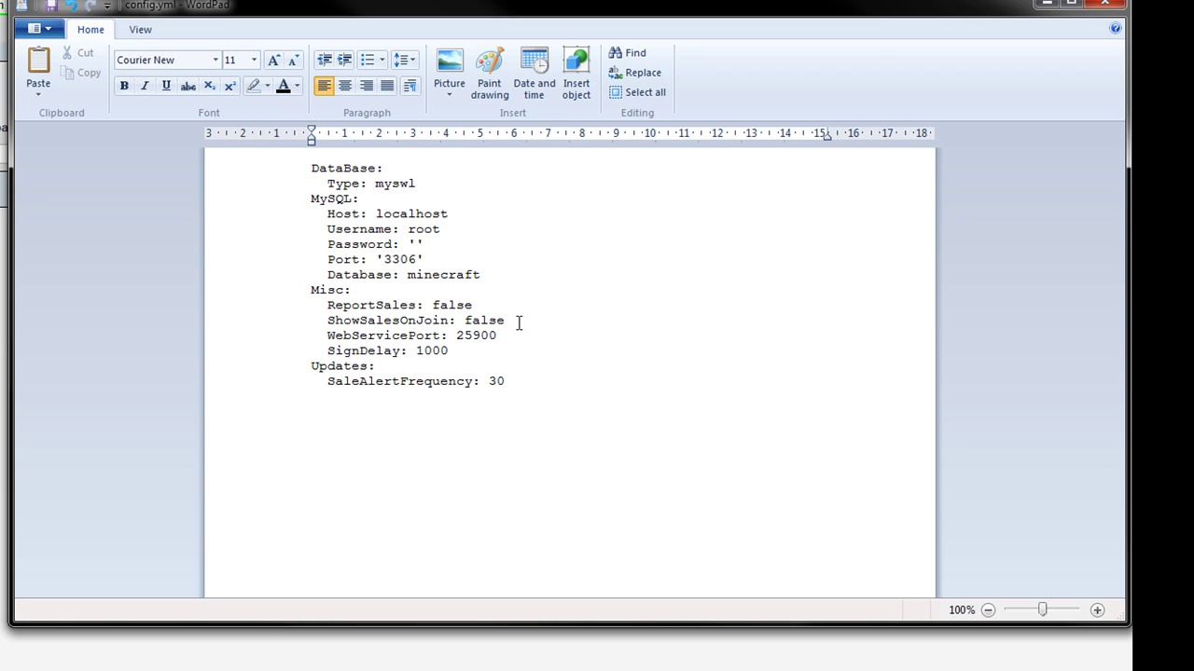
{"action": "double_click", "coordinate": [487, 319]}
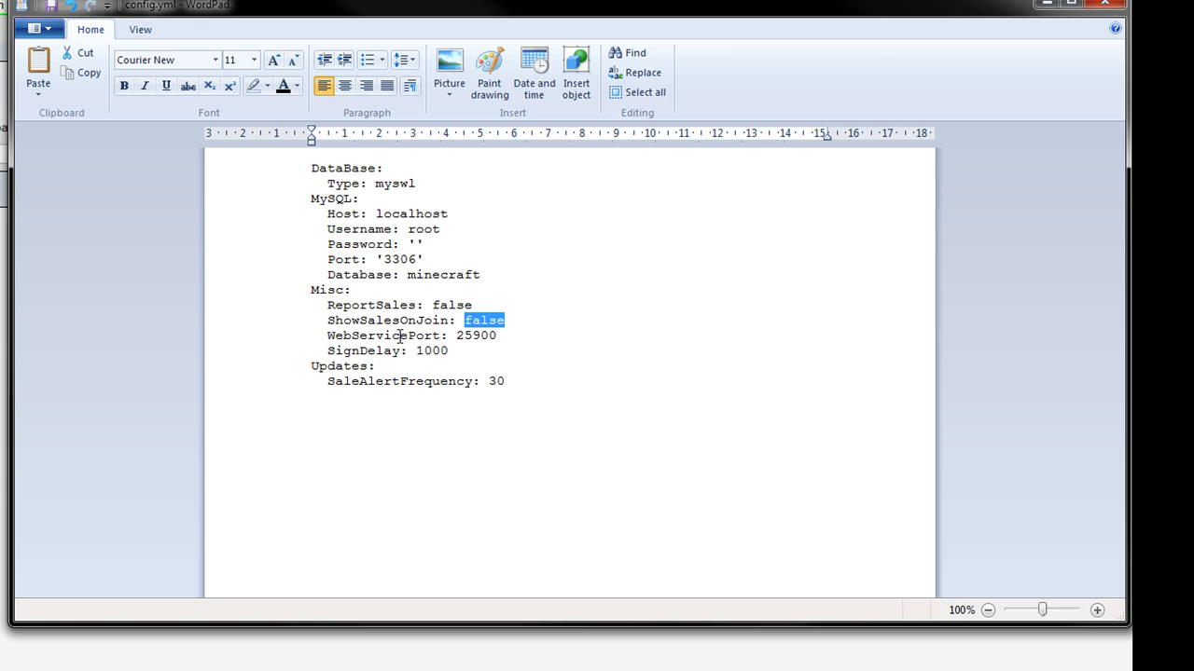
{"action": "double_click", "coordinate": [482, 334]}
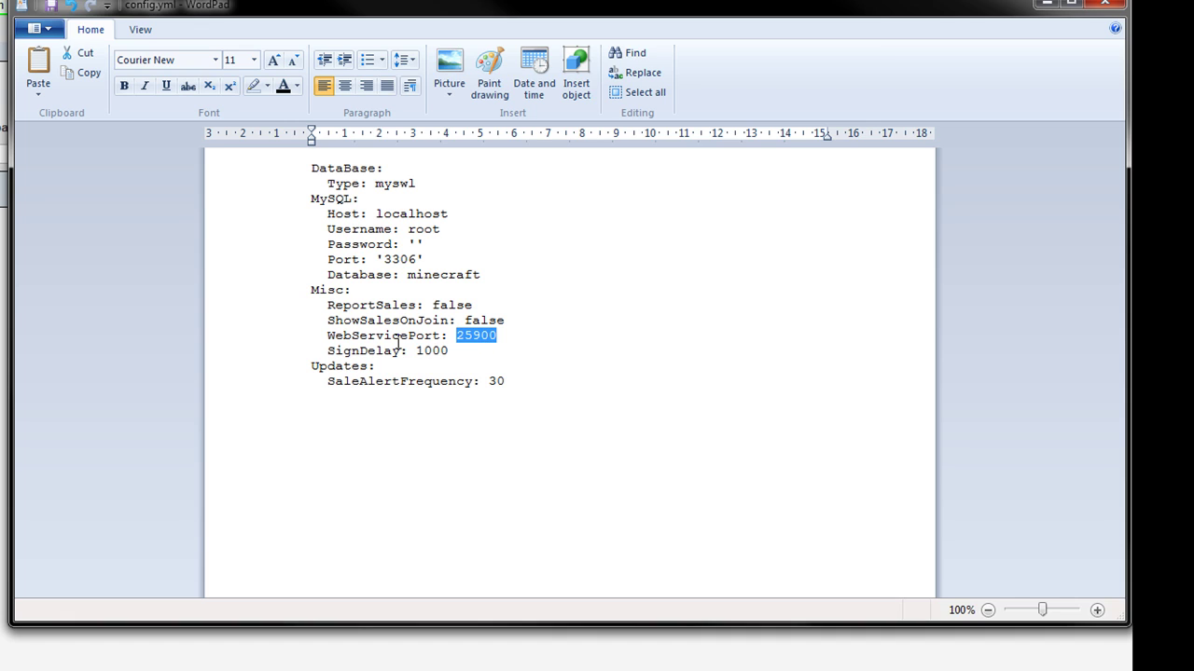
{"action": "left_click", "coordinate": [480, 340]}
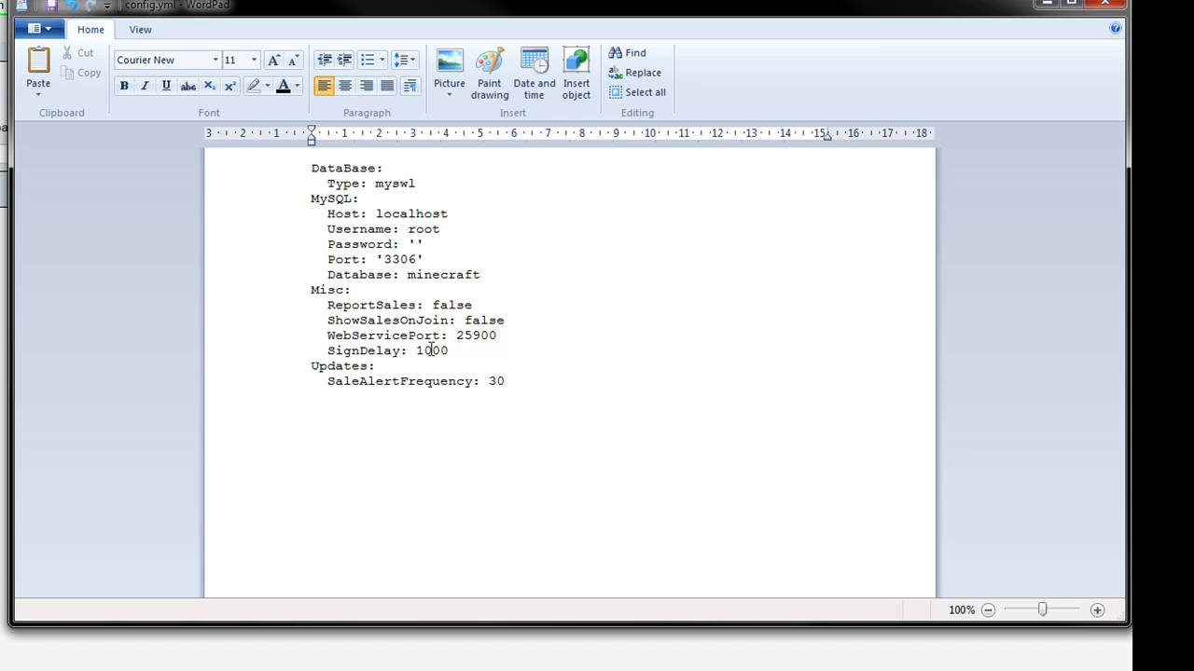
{"action": "double_click", "coordinate": [432, 350]}
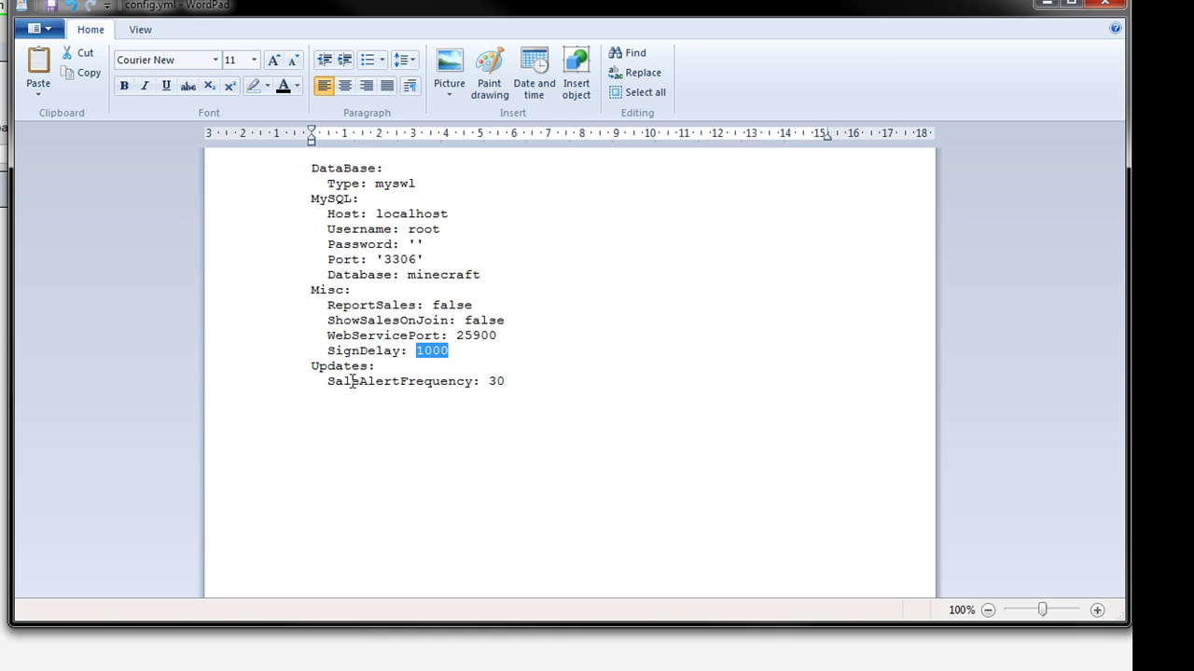
{"action": "double_click", "coordinate": [497, 382]}
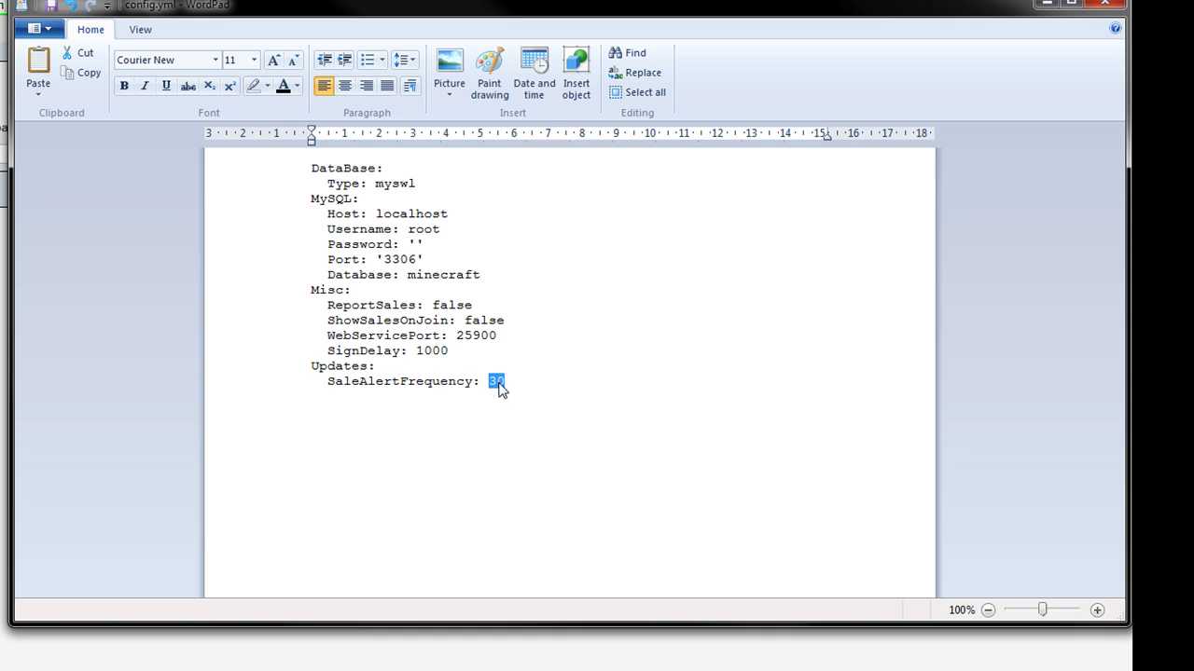
{"action": "left_click", "coordinate": [504, 383]}
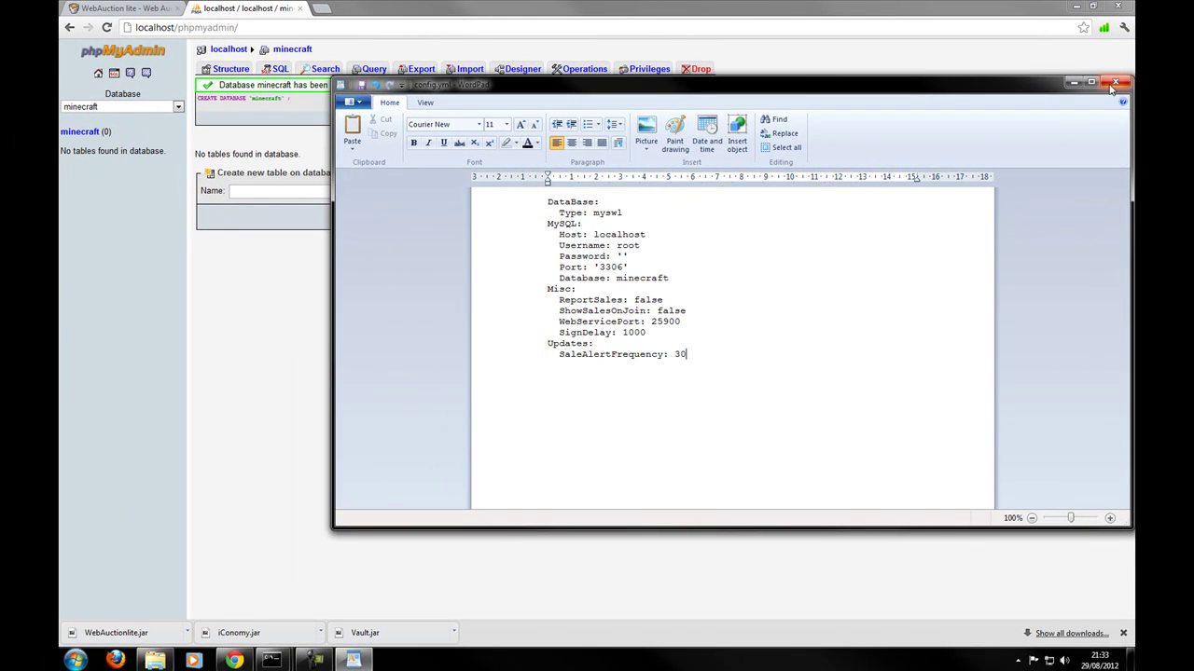
Put away the config.yml window and run the reload command in the Minecraft server console
{"action": "left_click", "coordinate": [1072, 79]}
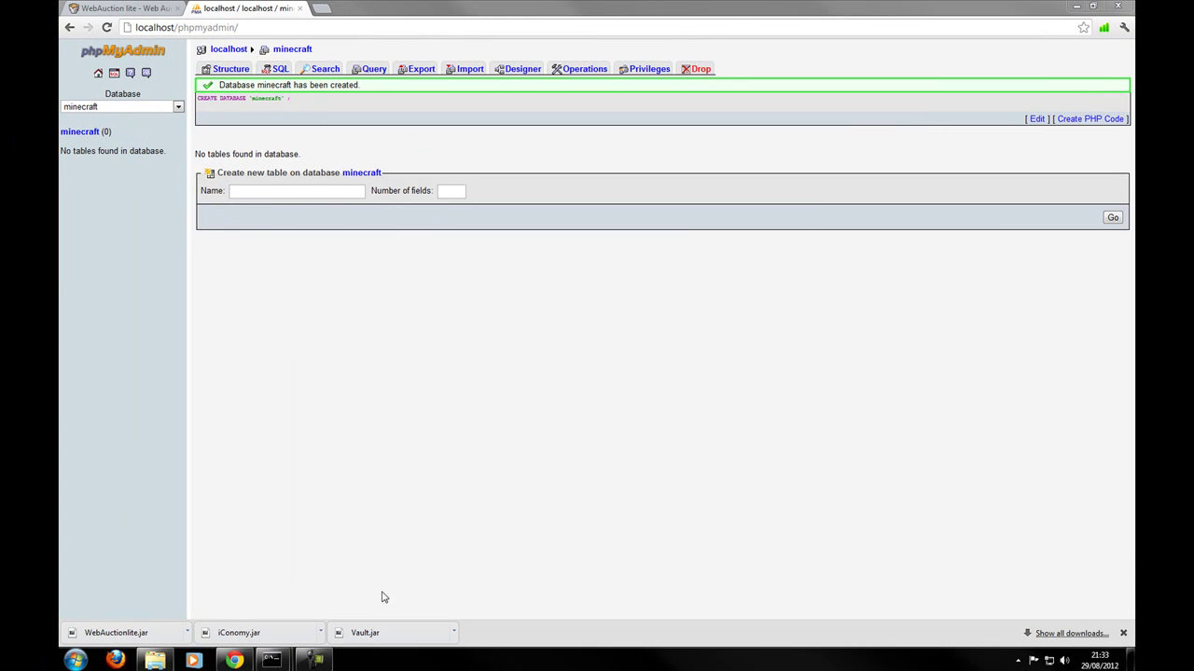
{"action": "mouse_move", "coordinate": [285, 658]}
{"action": "left_click", "coordinate": [342, 611]}
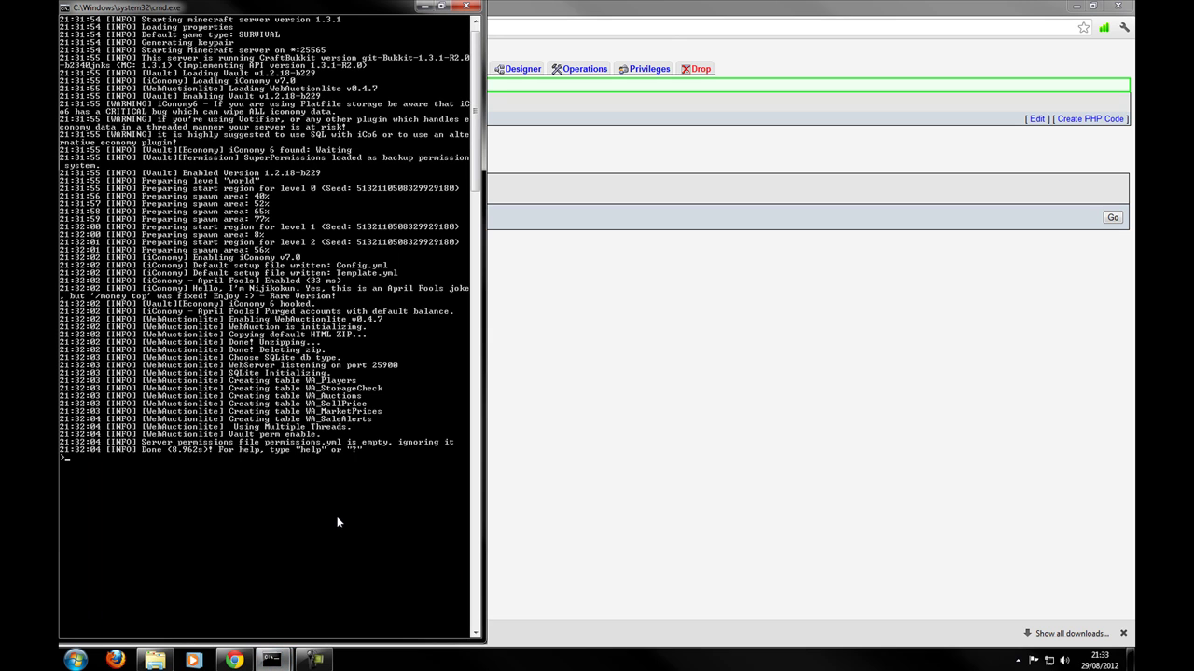
{"action": "type", "text": "reload"}
{"action": "key", "text": "Return"}
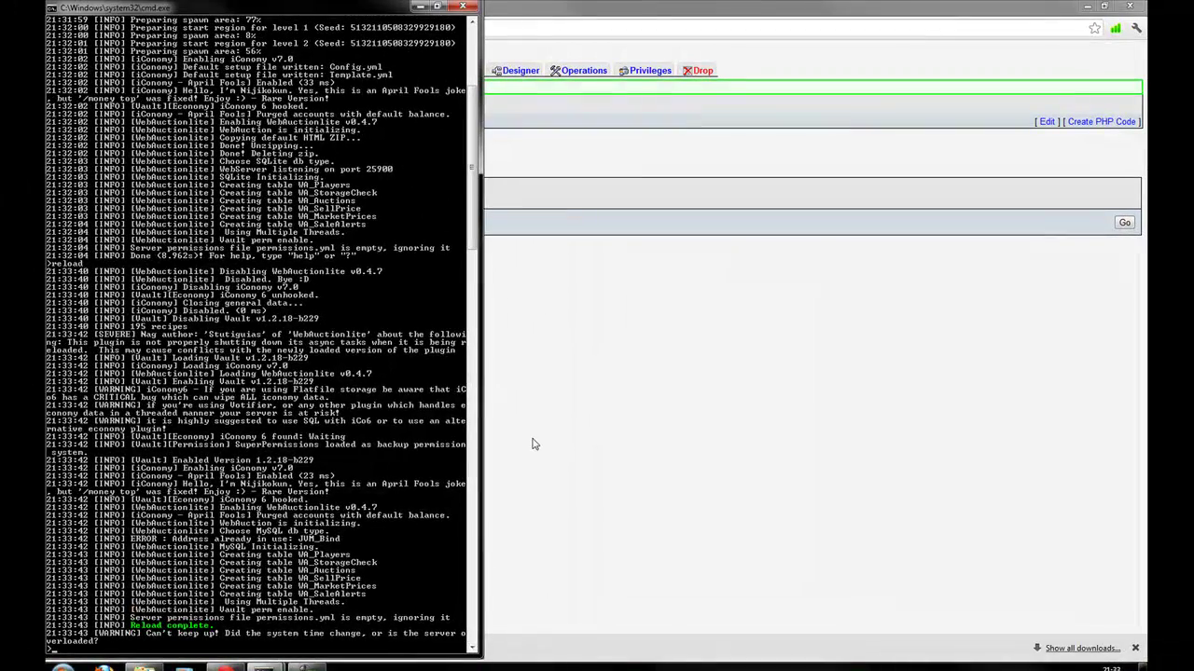
Return to phpMyAdmin, reload it and open the minecraft database to inspect its tables
{"action": "left_click", "coordinate": [531, 220]}
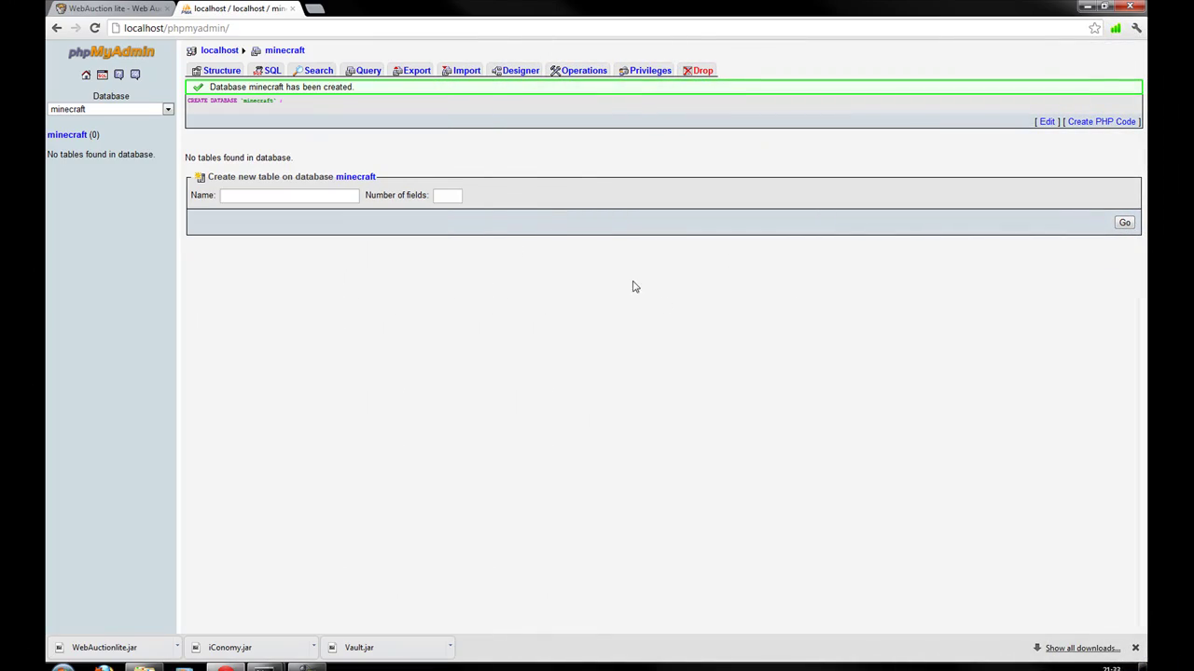
{"action": "left_click", "coordinate": [93, 30]}
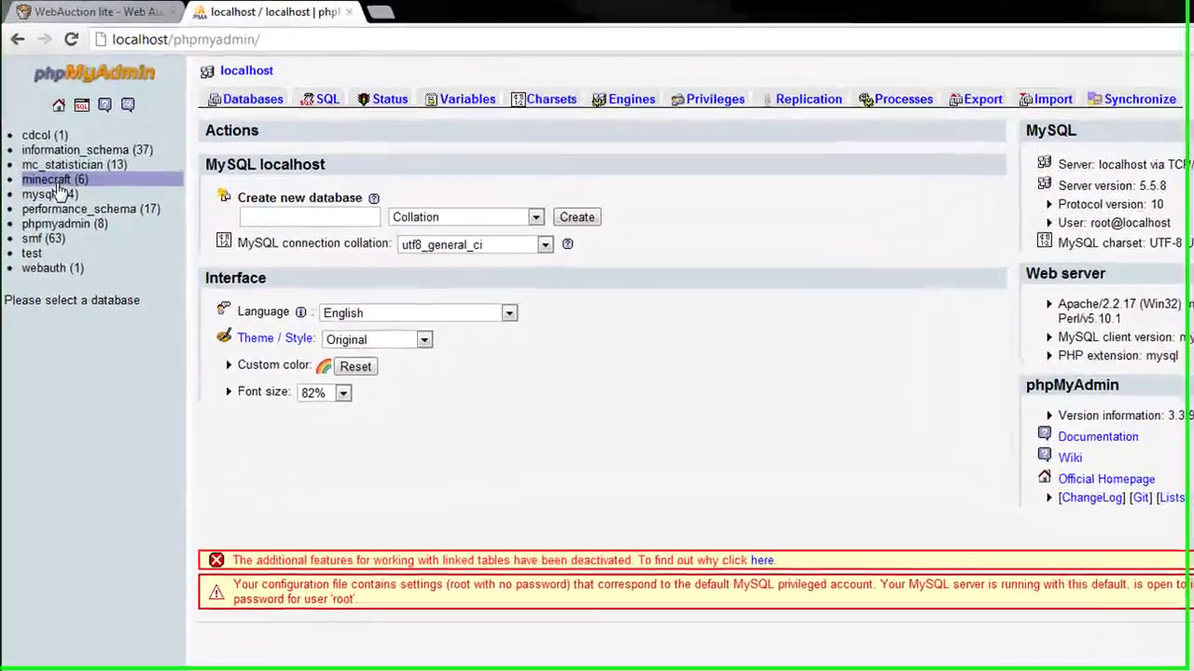
{"action": "left_click", "coordinate": [77, 127]}
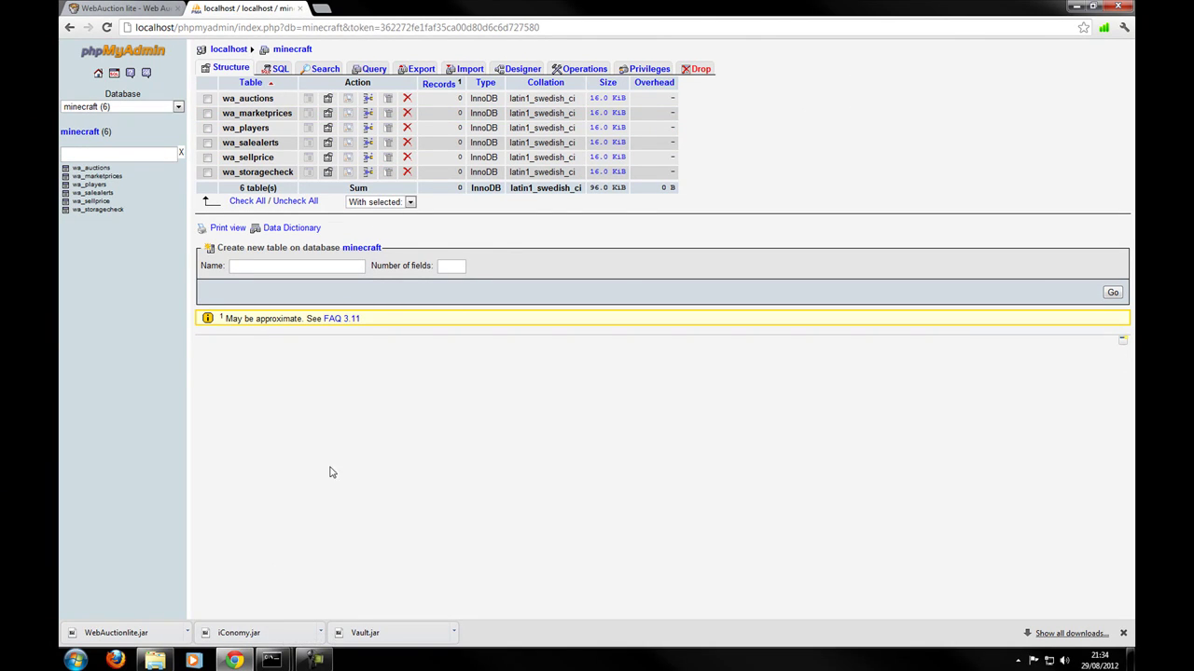
Reopen config.yml from the WebAuctionlite plugin folder, check the WebServicePort value and close the file
{"action": "left_click", "coordinate": [274, 660]}
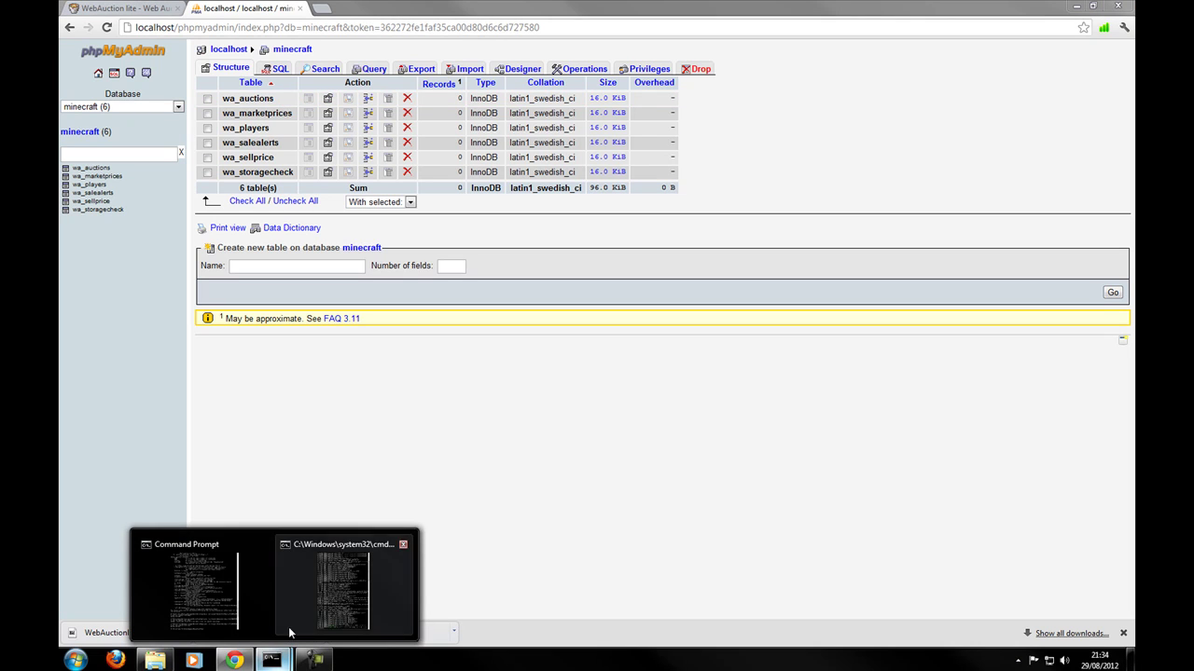
{"action": "left_click", "coordinate": [157, 659]}
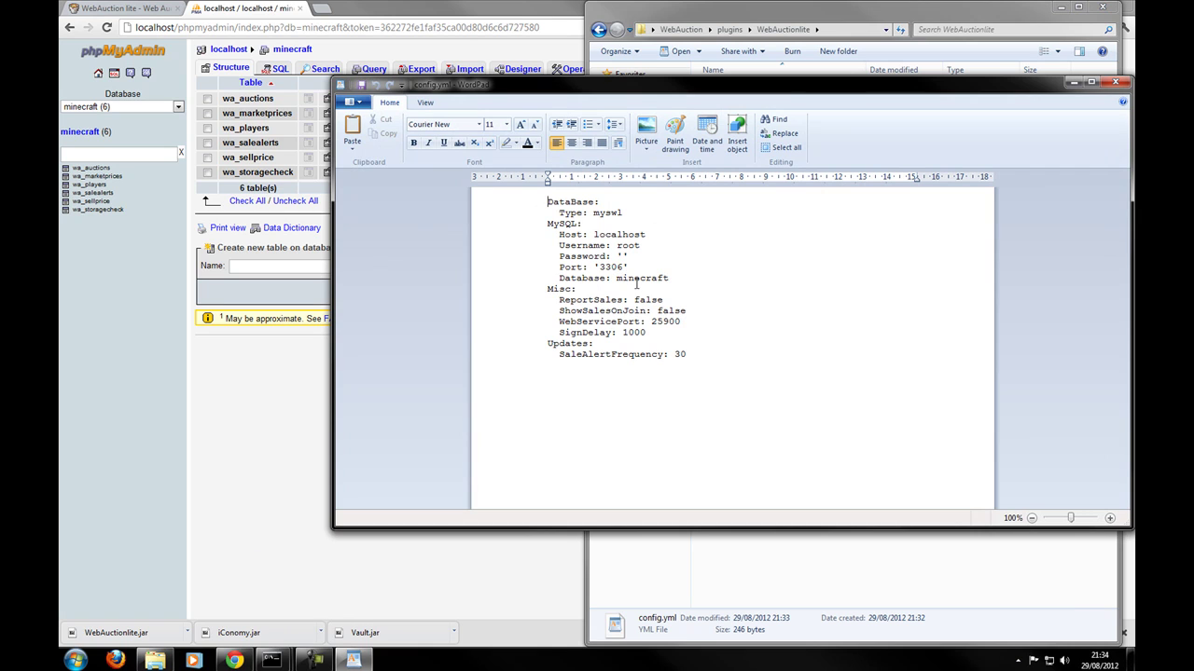
{"action": "double_click", "coordinate": [660, 322]}
{"action": "left_click", "coordinate": [1115, 82]}
Open localhost:25900 in a new browser tab and go to the Password field of the Web Auction login form
{"action": "left_click", "coordinate": [326, 9]}
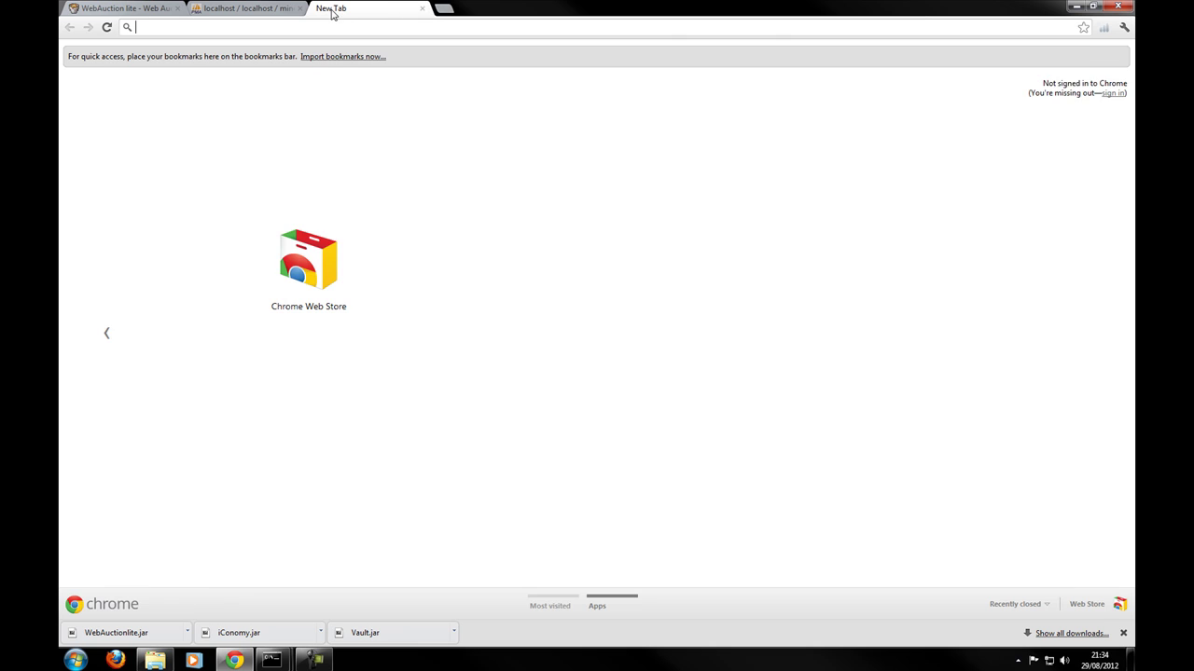
{"action": "type", "text": "localhost"}
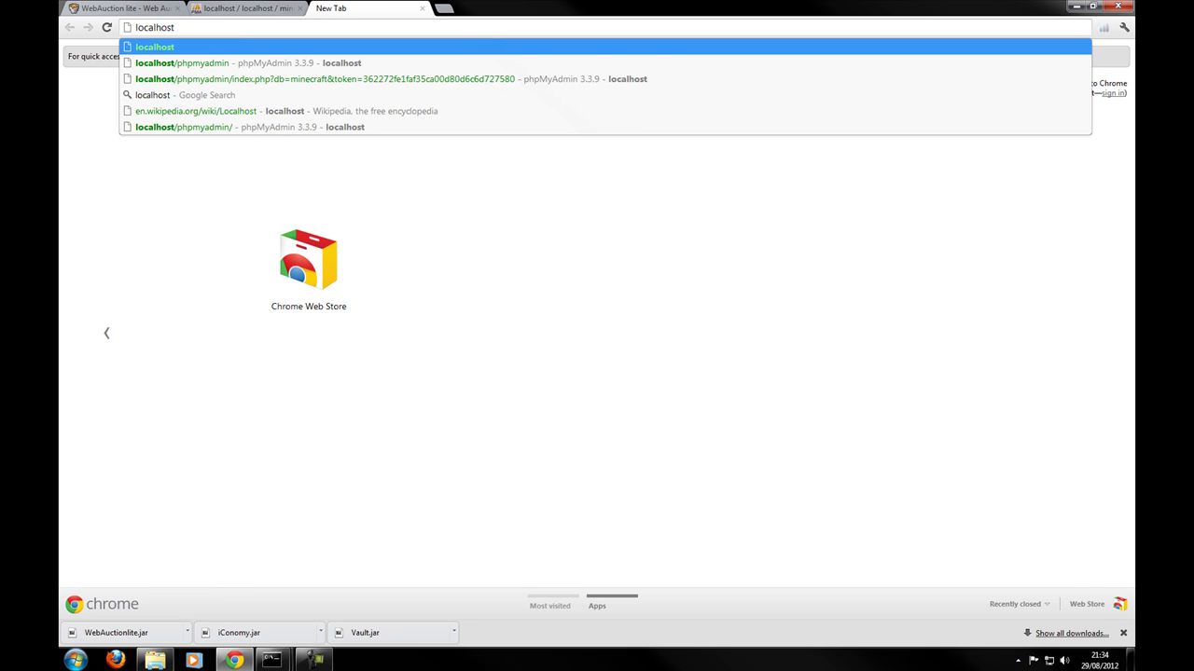
{"action": "type", "text": ":"}
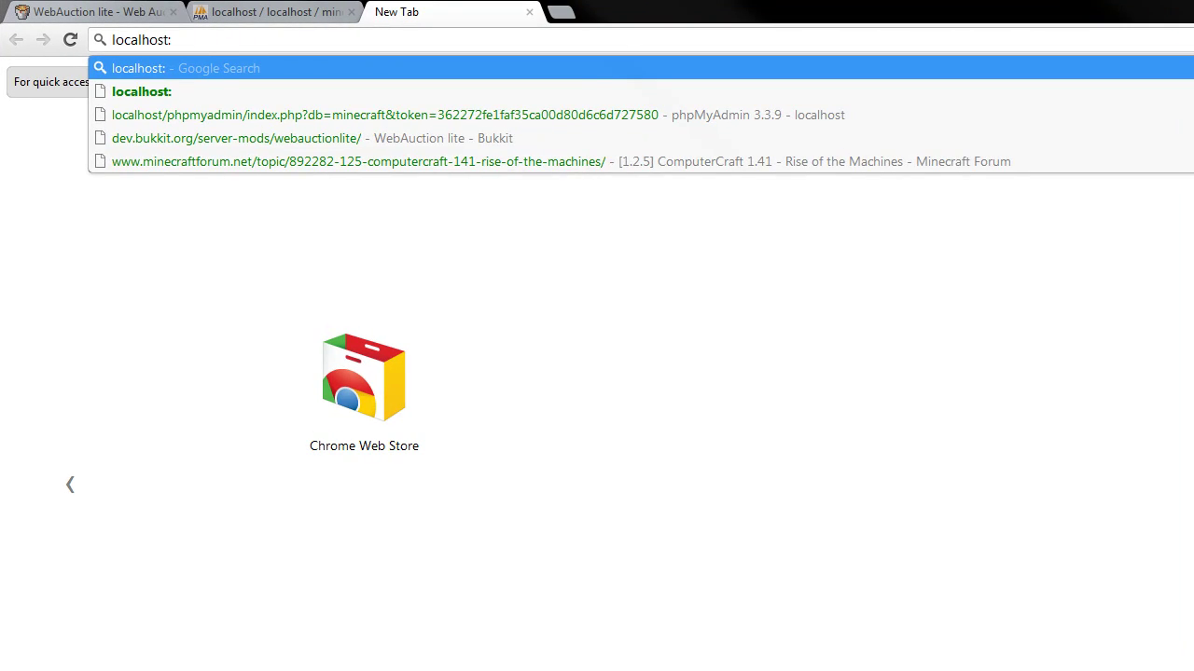
{"action": "type", "text": "25900"}
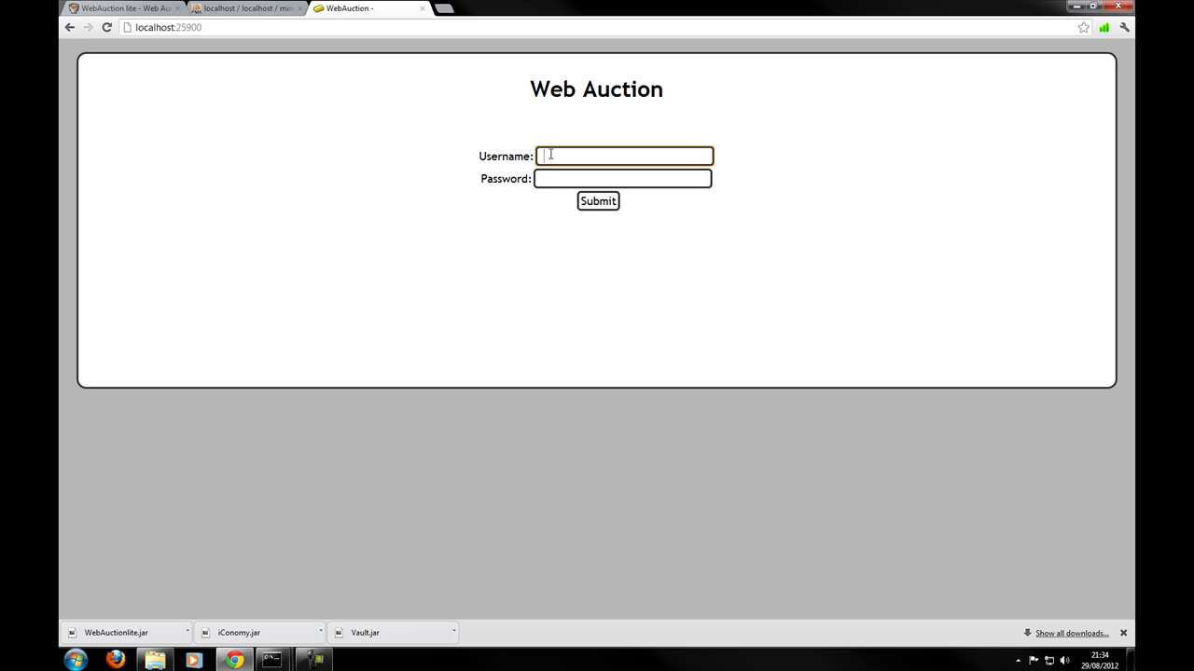
{"action": "left_click", "coordinate": [550, 178]}
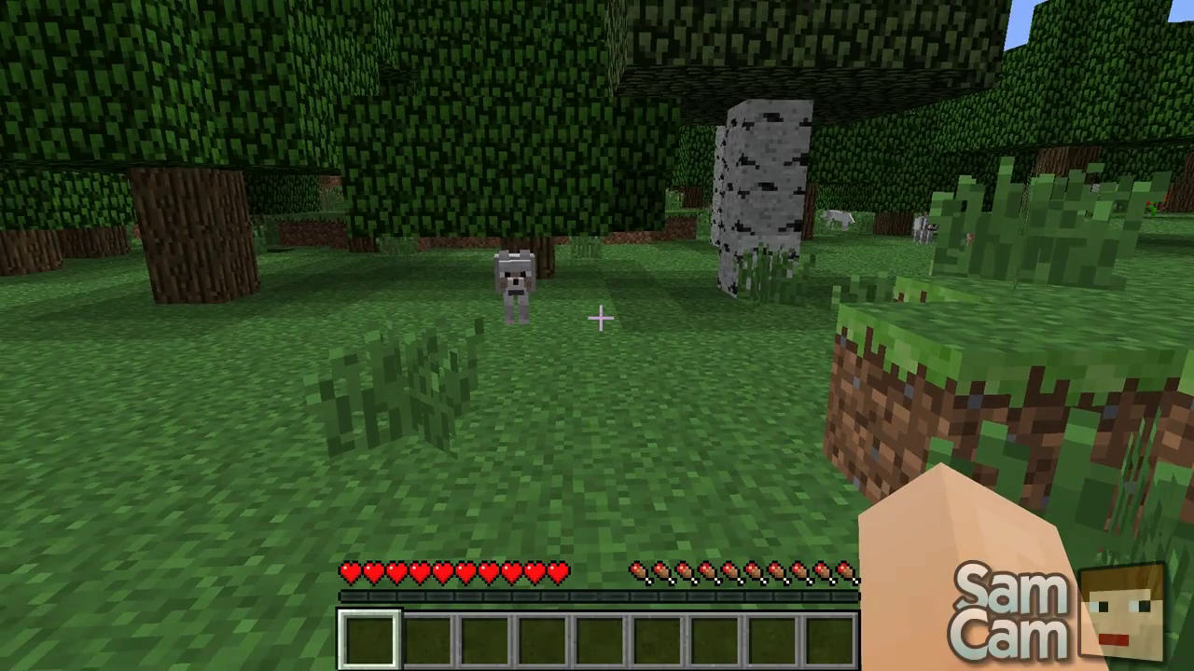
{"action": "key", "text": "w"}
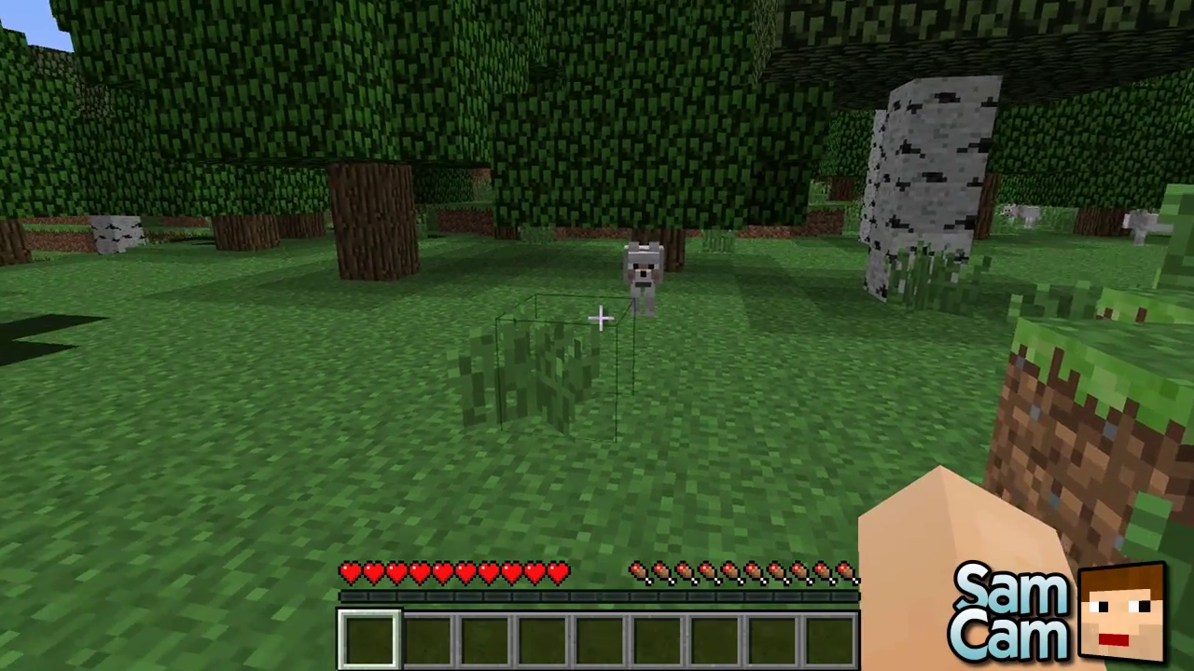
{"action": "key", "text": "w"}
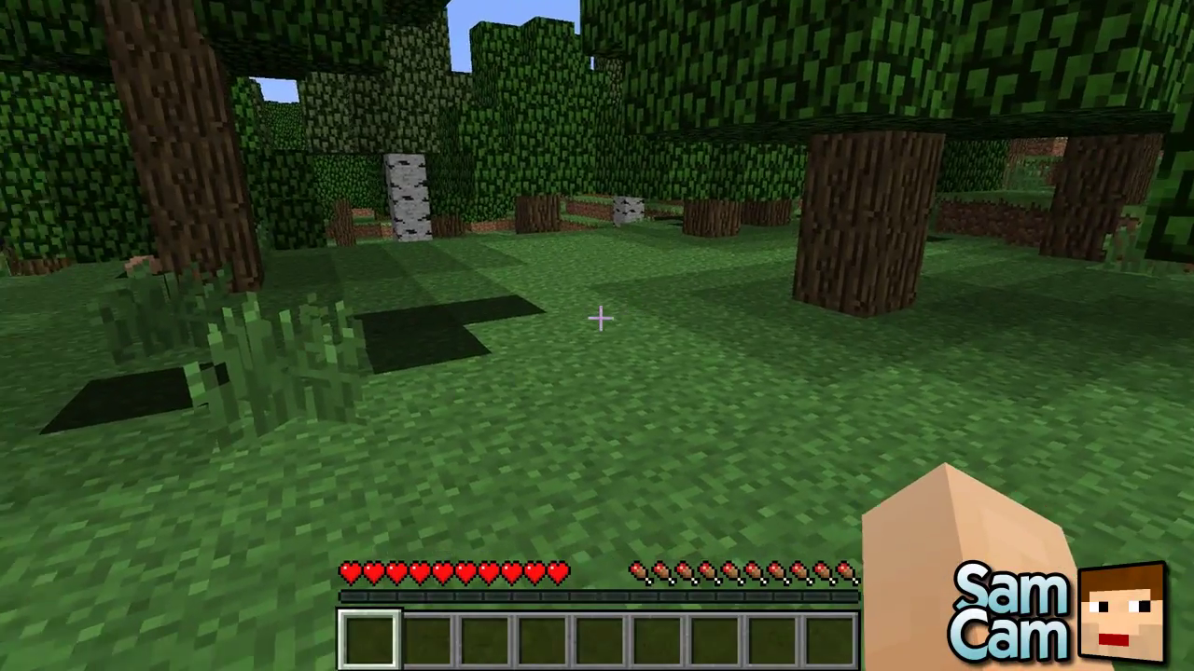
{"action": "key", "text": "w"}
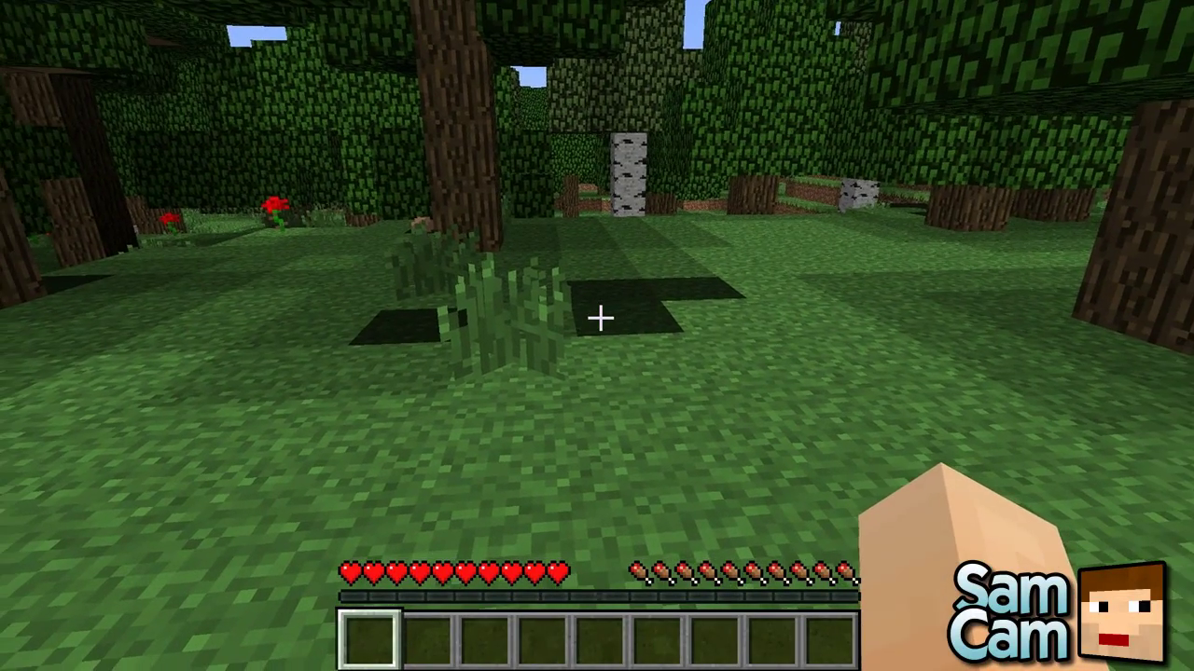
Try the bare /wa command in Minecraft chat, and set the account password with the /wa password command
{"action": "type", "text": "t"}
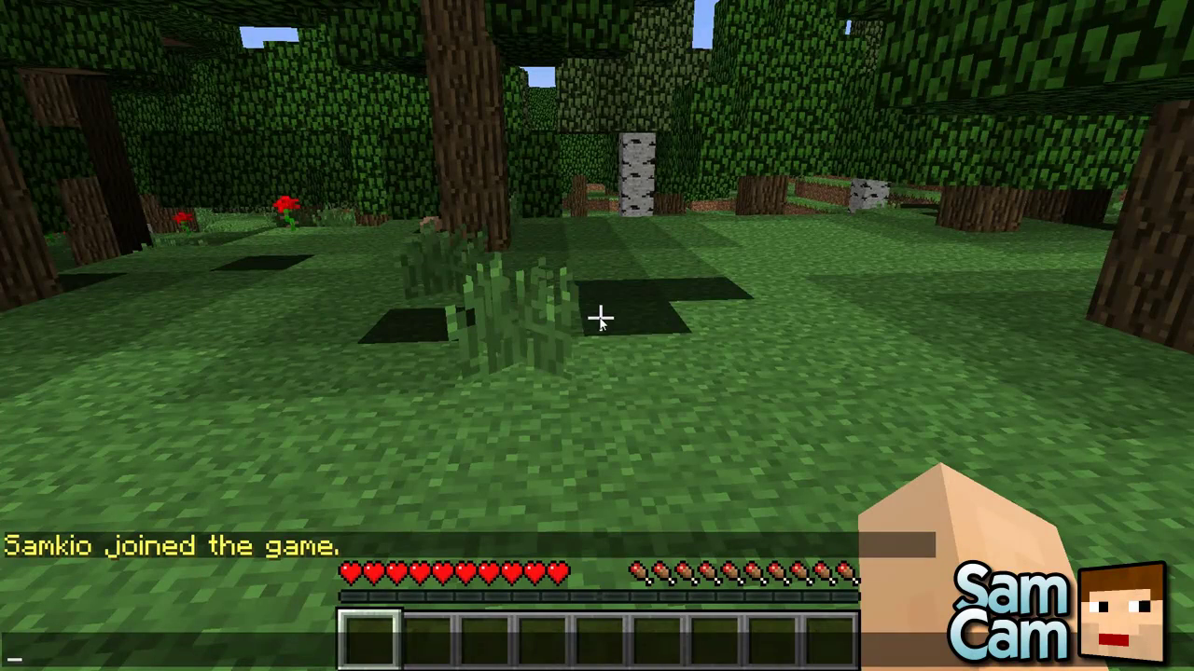
{"action": "type", "text": "/wa"}
{"action": "key", "text": "Return"}
{"action": "key", "text": "t"}
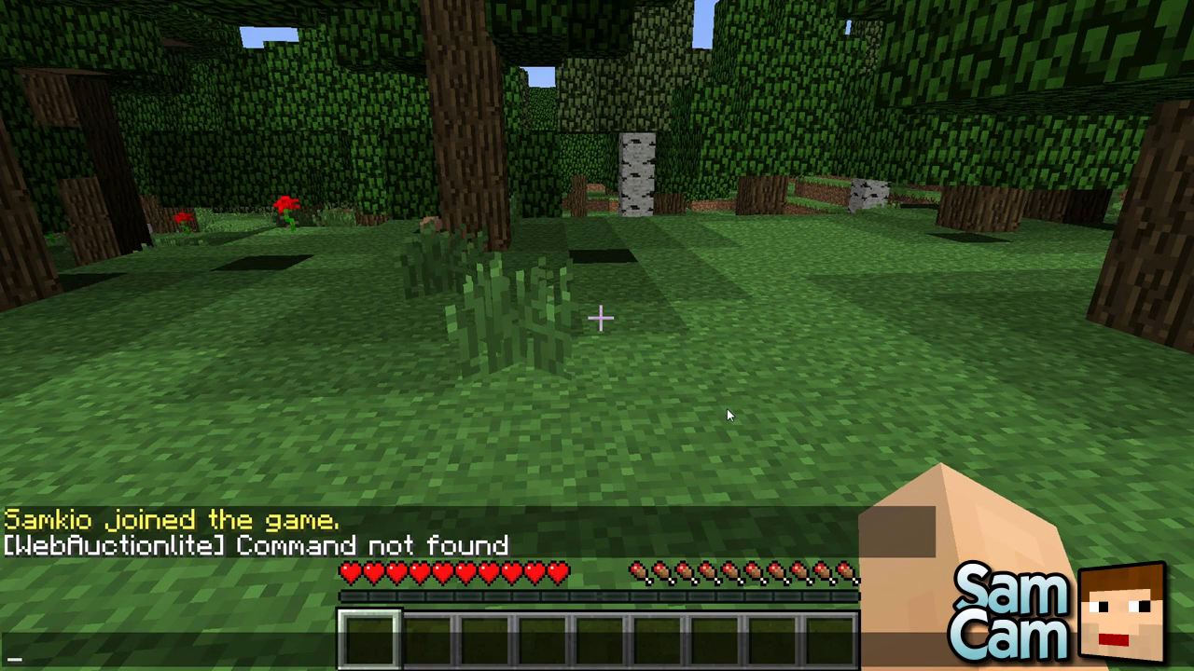
{"action": "type", "text": "/was"}
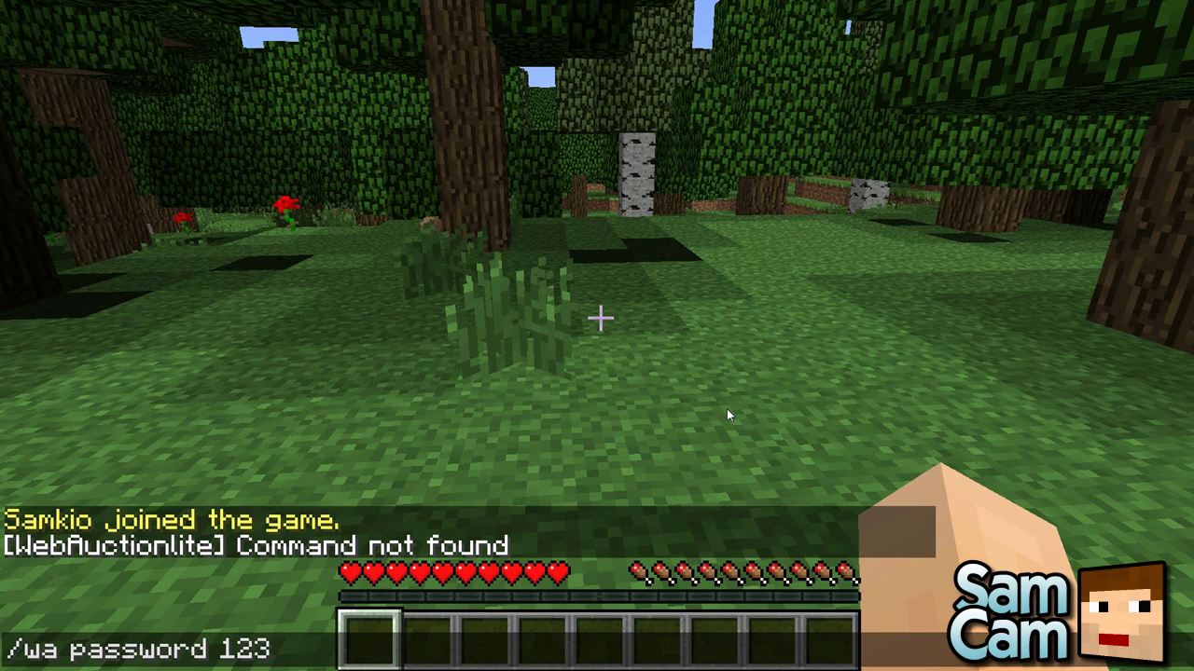
{"action": "key", "text": "Return"}
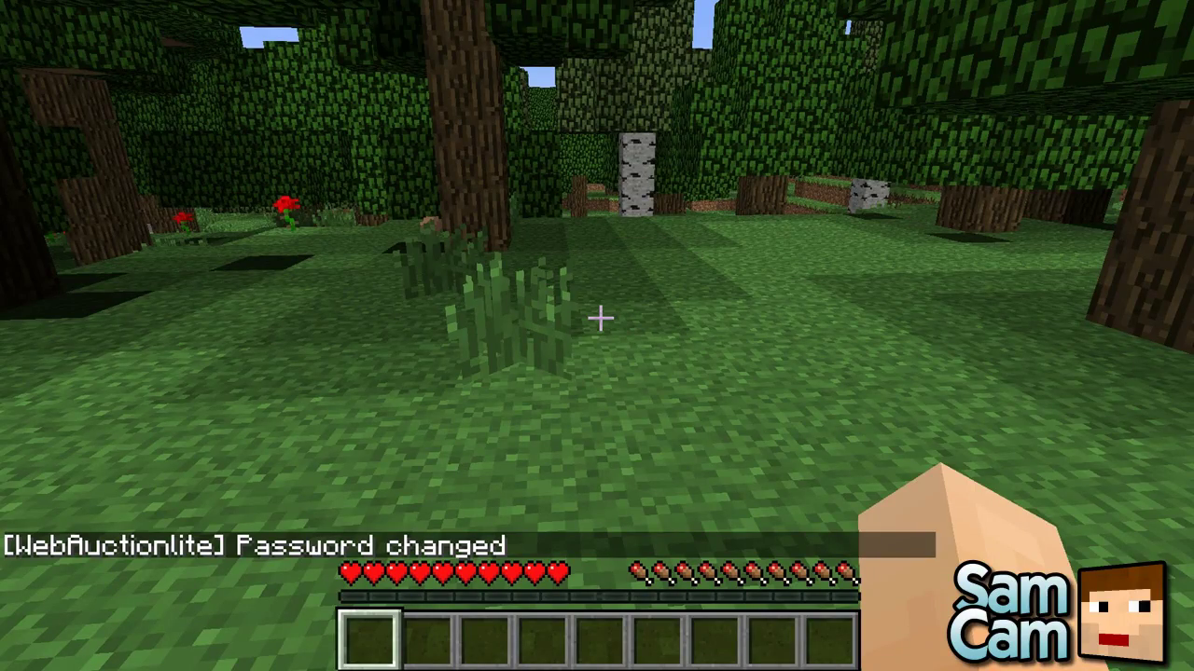
{"action": "key", "text": "w"}
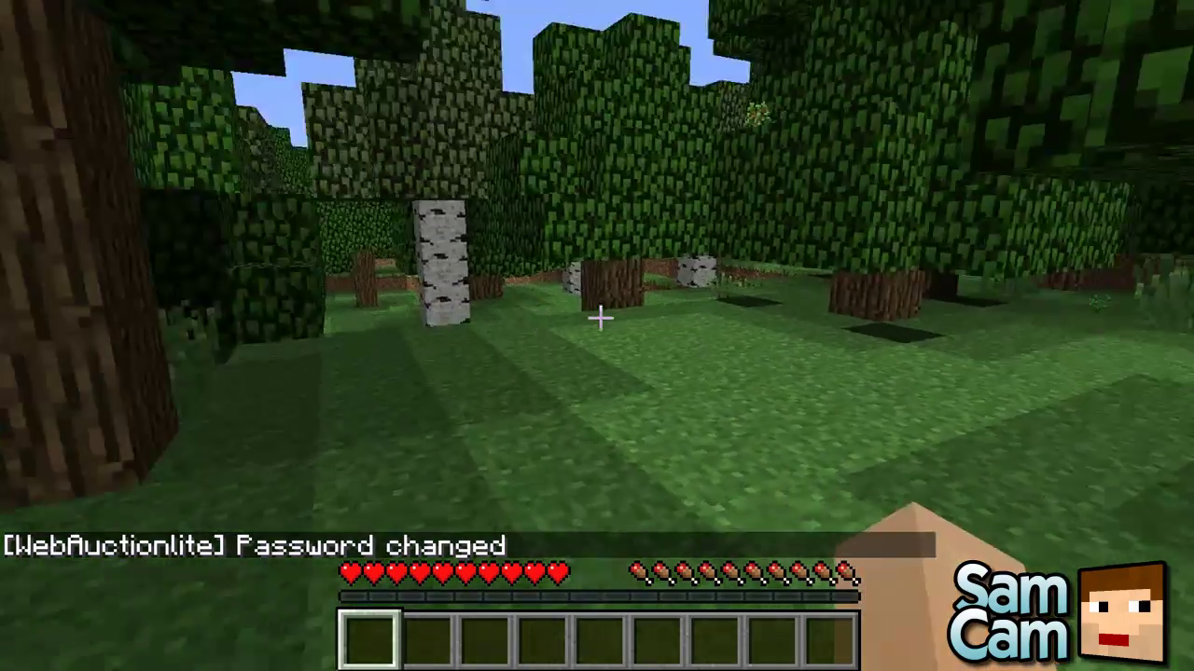
{"action": "key", "text": "w"}
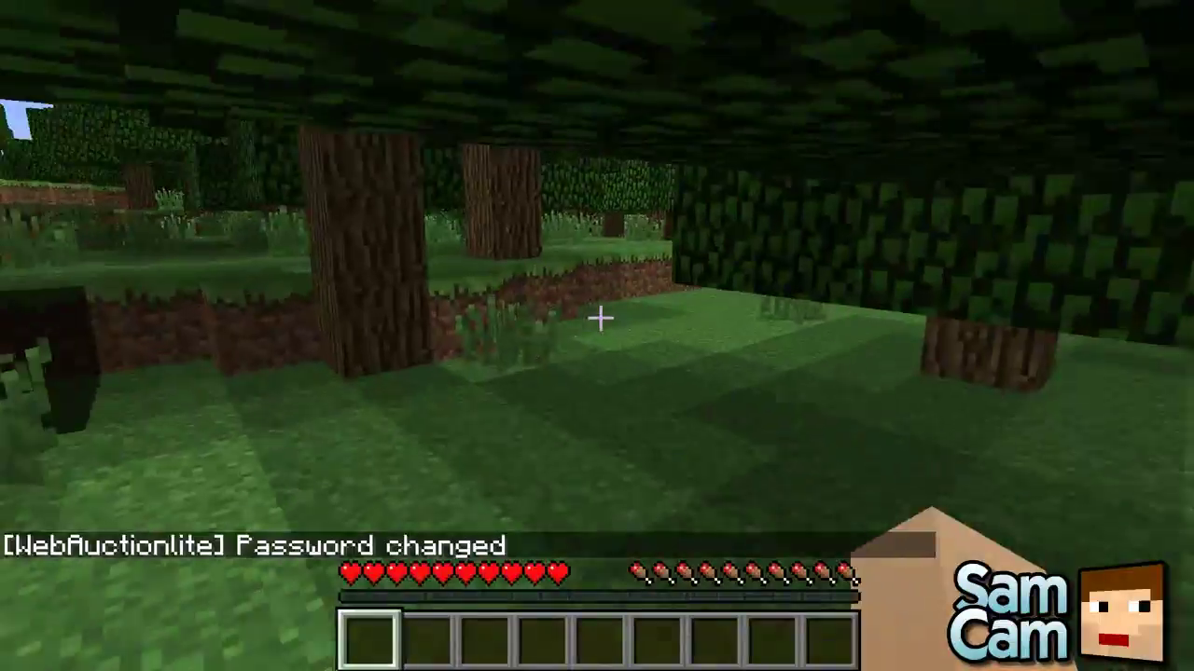
{"action": "key", "text": "w"}
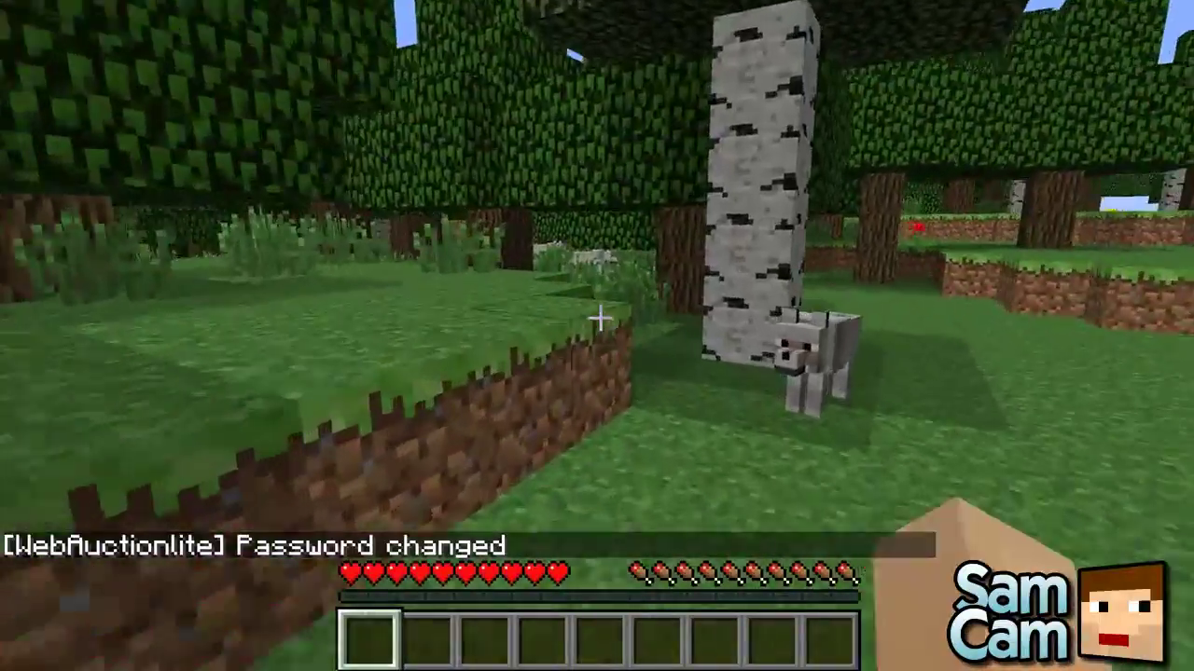
{"action": "key", "text": "w"}
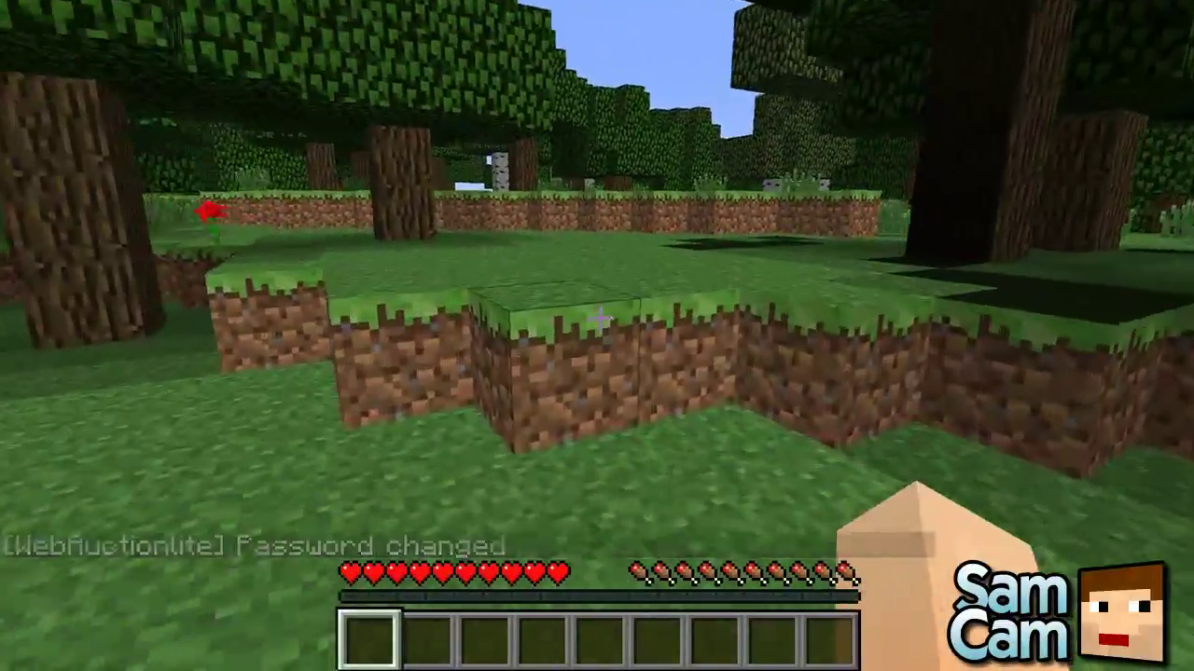
{"action": "key", "text": "w"}
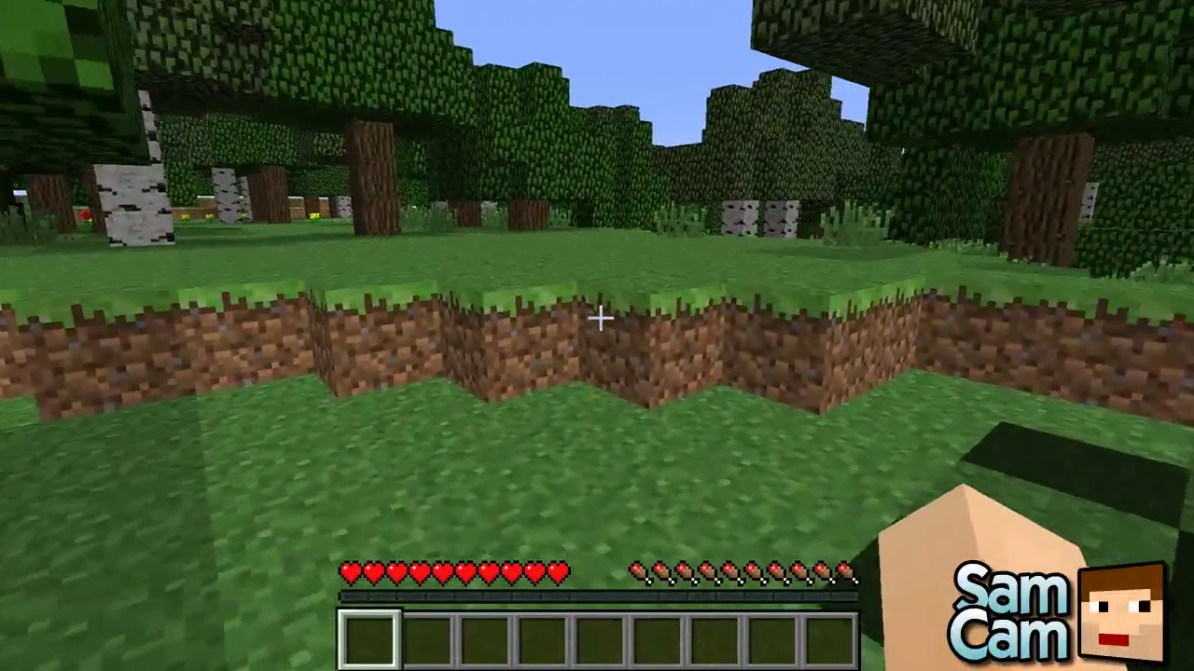
{"action": "key", "text": "w"}
Try to switch to game mode 1 with a /gamemode command that includes the player name, and check the inventory
{"action": "key", "text": "t"}
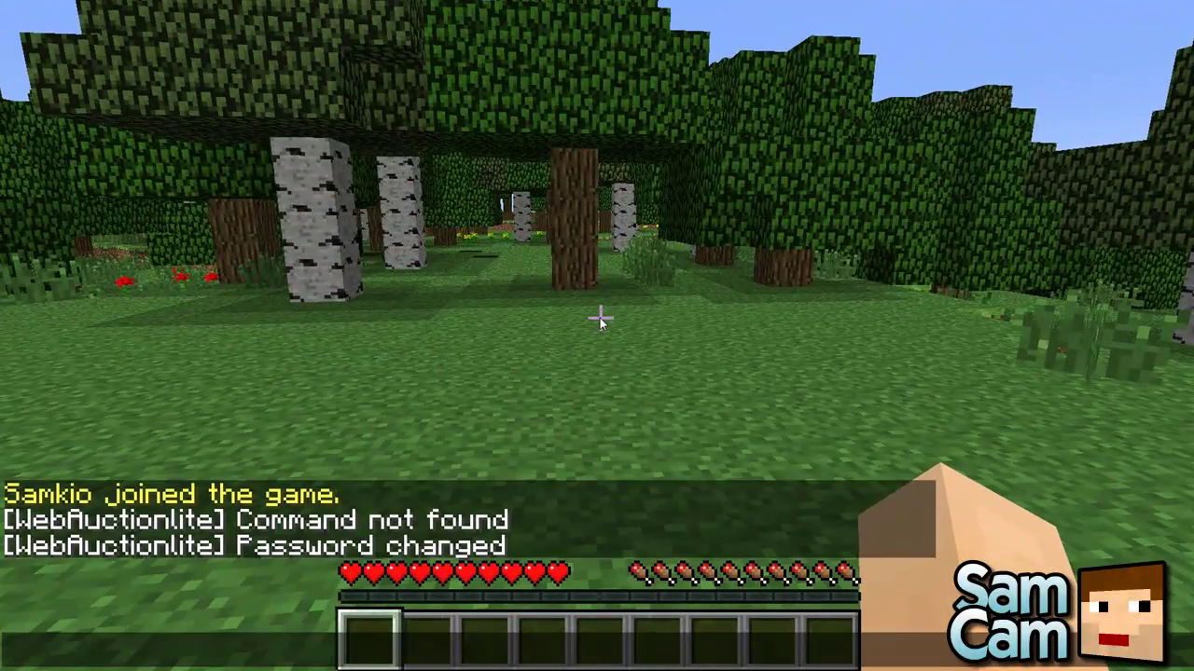
{"action": "type", "text": "/gamemode 5"}
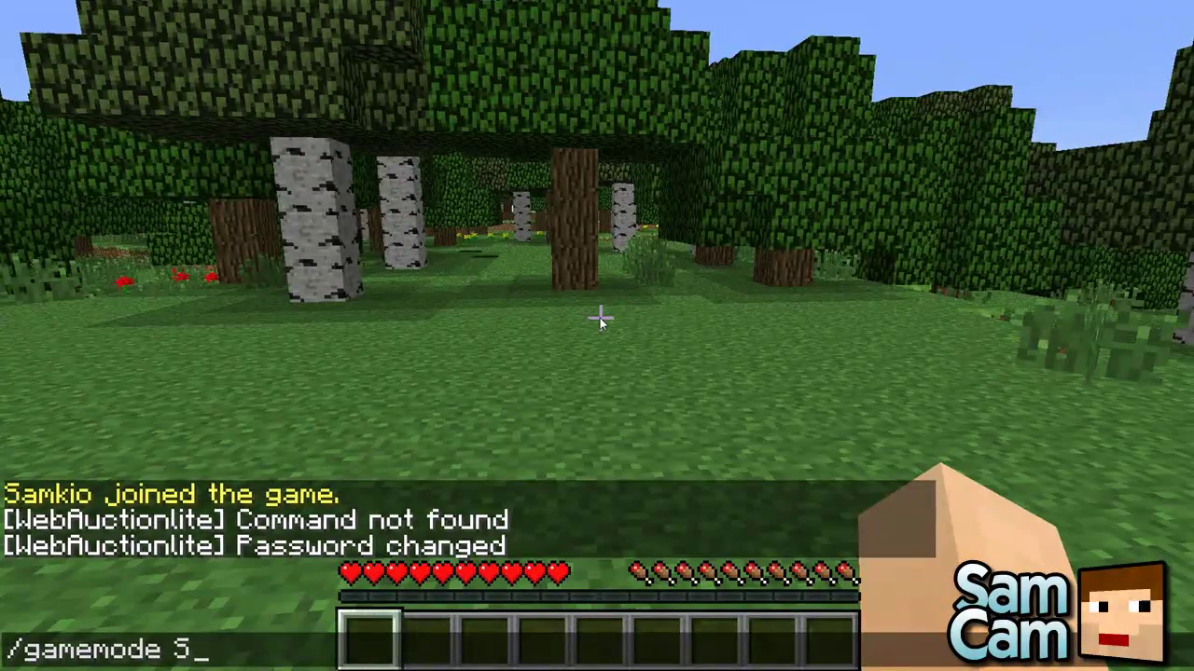
{"action": "key", "text": "Return"}
{"action": "key", "text": "e"}
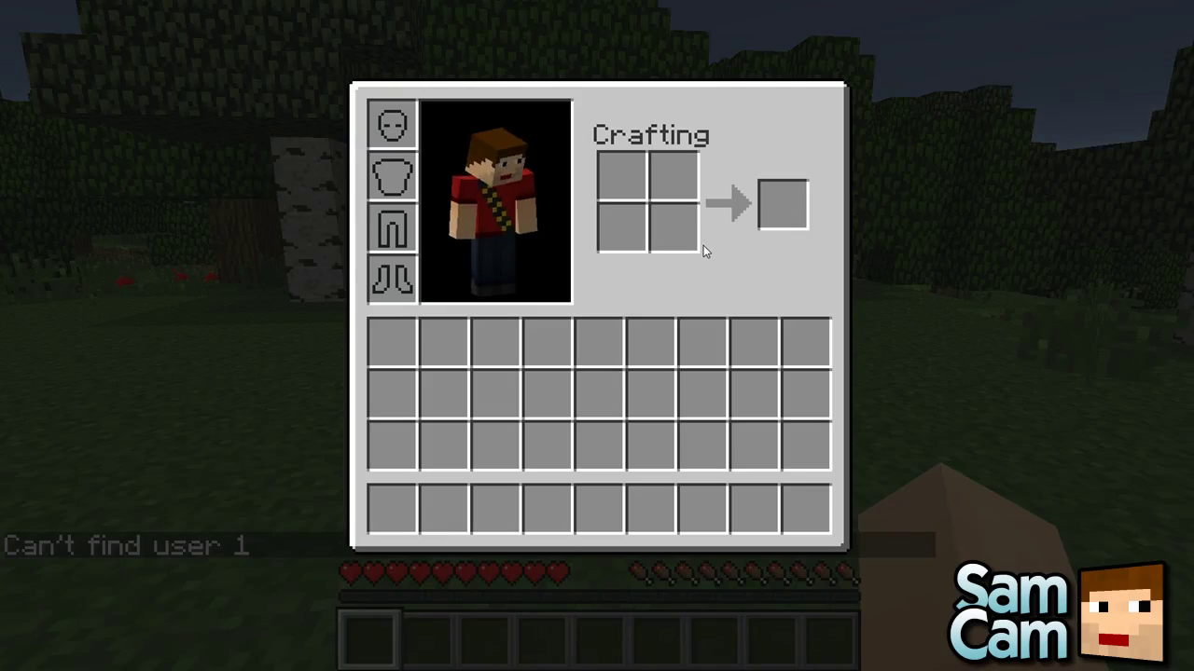
{"action": "key", "text": "e"}
Switch to creative mode with the chat command /gamemode 1
{"action": "key", "text": "t"}
{"action": "key", "text": "Up"}
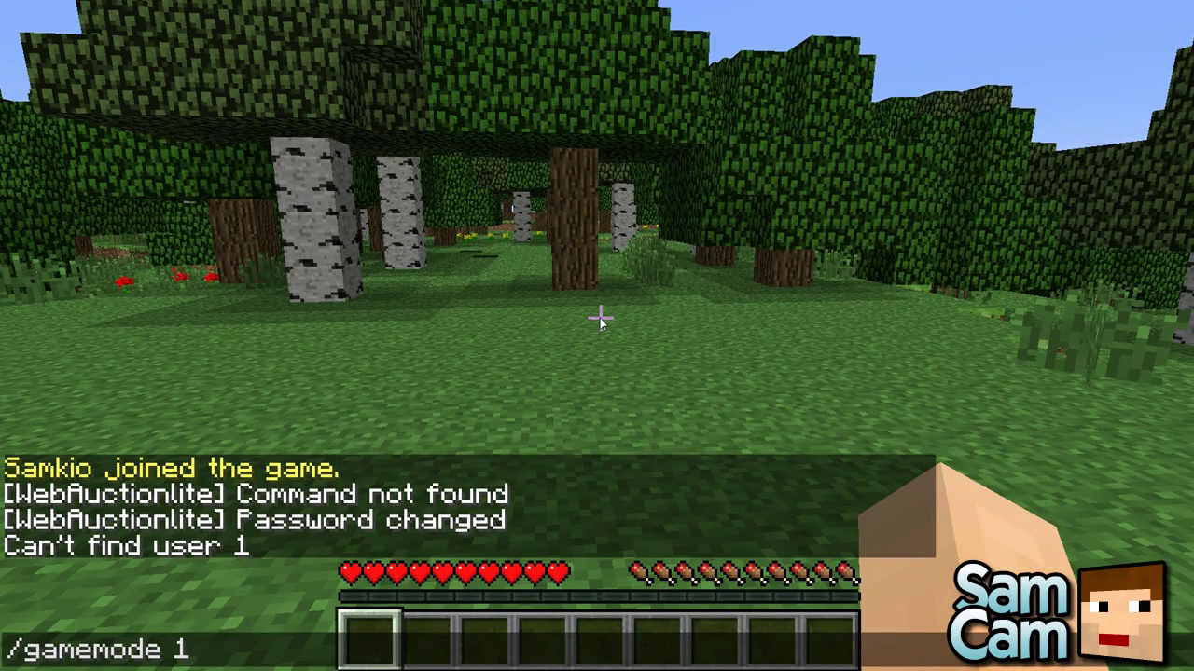
{"action": "key", "text": "Return"}
Find the sign by searching the creative inventory for "sign" and put it in the first hotbar slot
{"action": "key", "text": "e"}
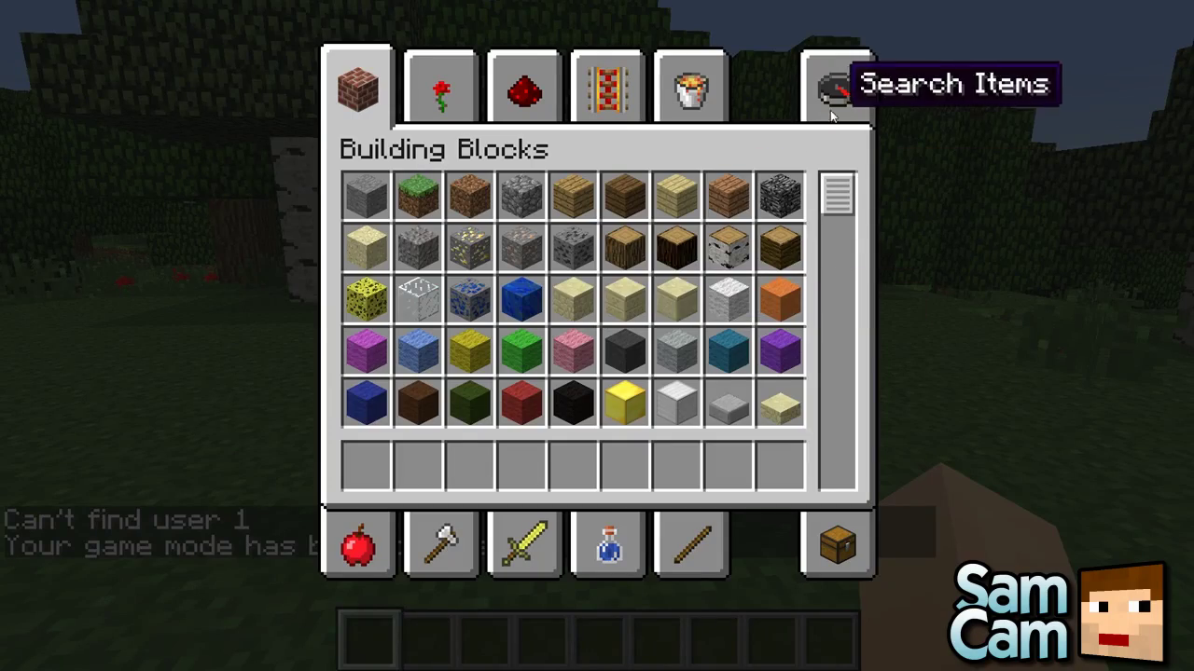
{"action": "left_click", "coordinate": [838, 89]}
{"action": "type", "text": "sign"}
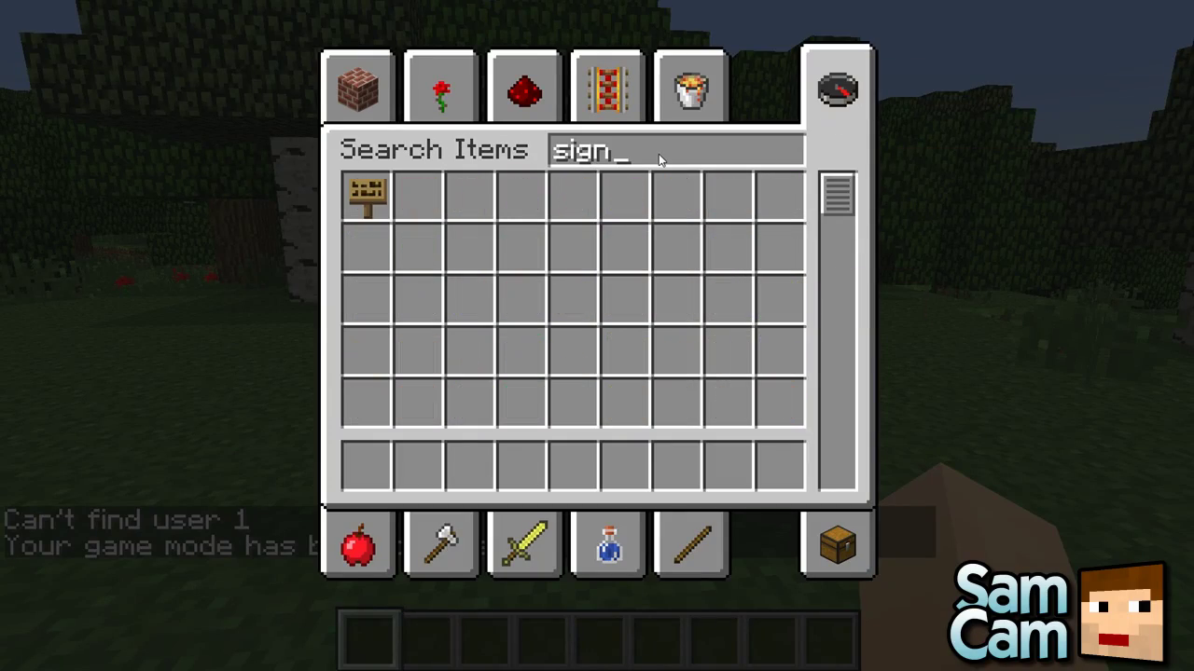
{"action": "left_click", "coordinate": [353, 189]}
{"action": "left_click", "coordinate": [369, 467]}
{"action": "key", "text": "e"}
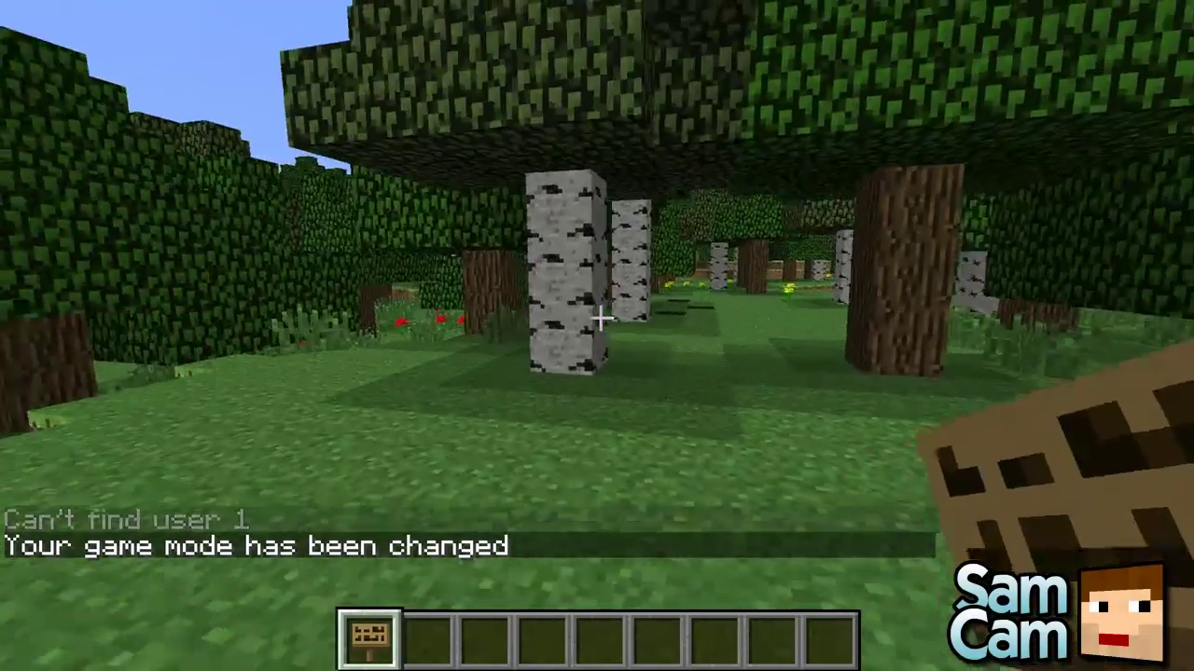
Place a sign on the birch trunk with the lines "[WebAuction]", "Mailbox" and "Deposit"
{"action": "key", "text": "w"}
{"action": "right_click", "coordinate": [600, 318]}
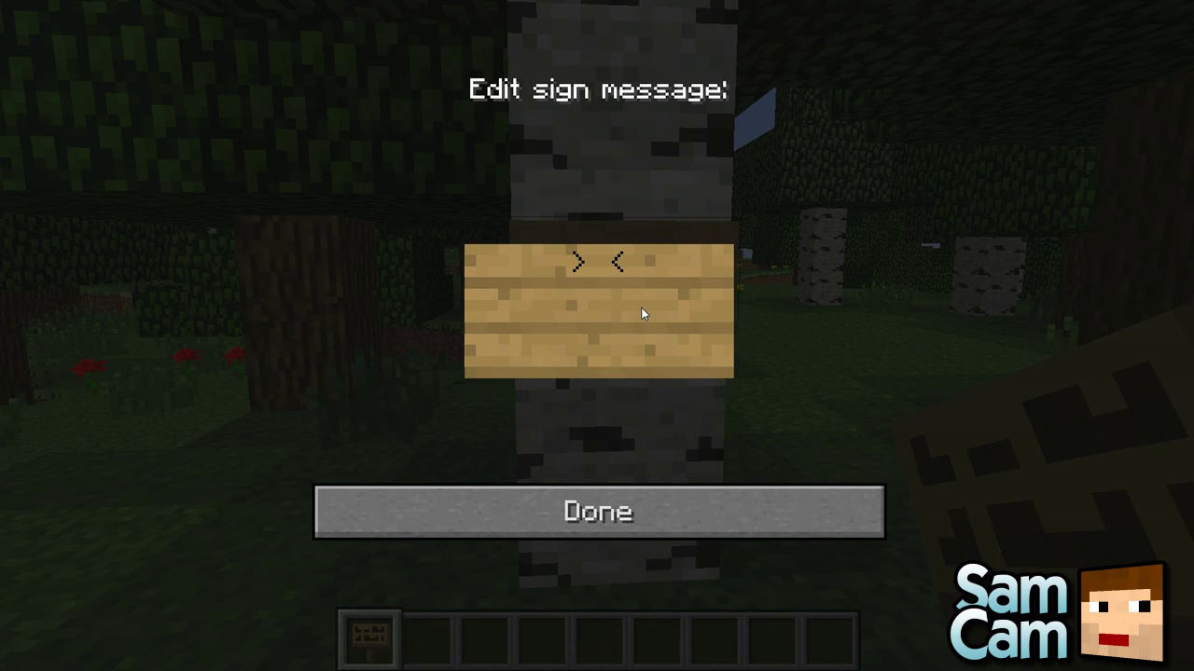
{"action": "type", "text": "[WebAuc"}
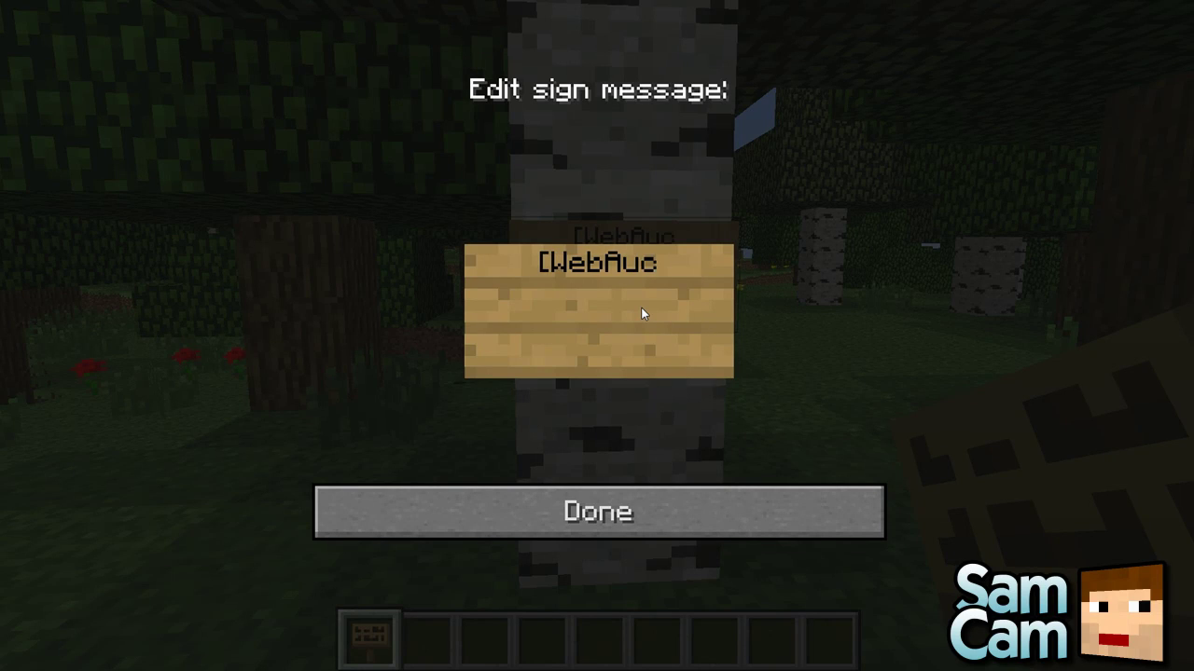
{"action": "type", "text": "tion]"}
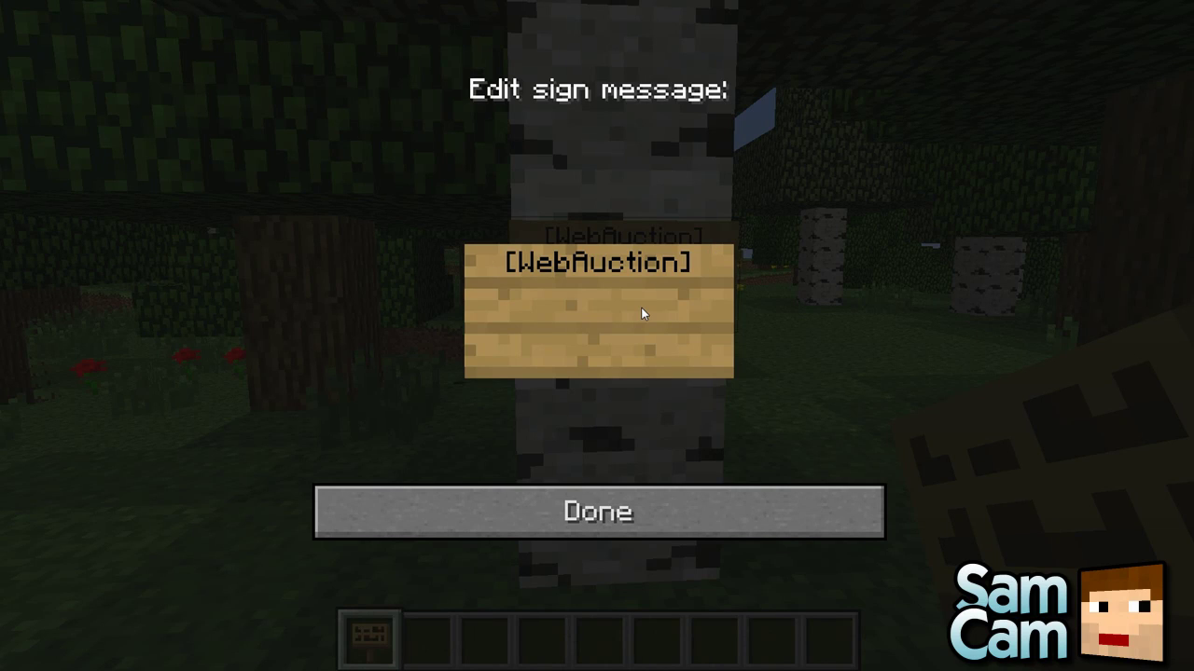
{"action": "type", "text": "Mailb"}
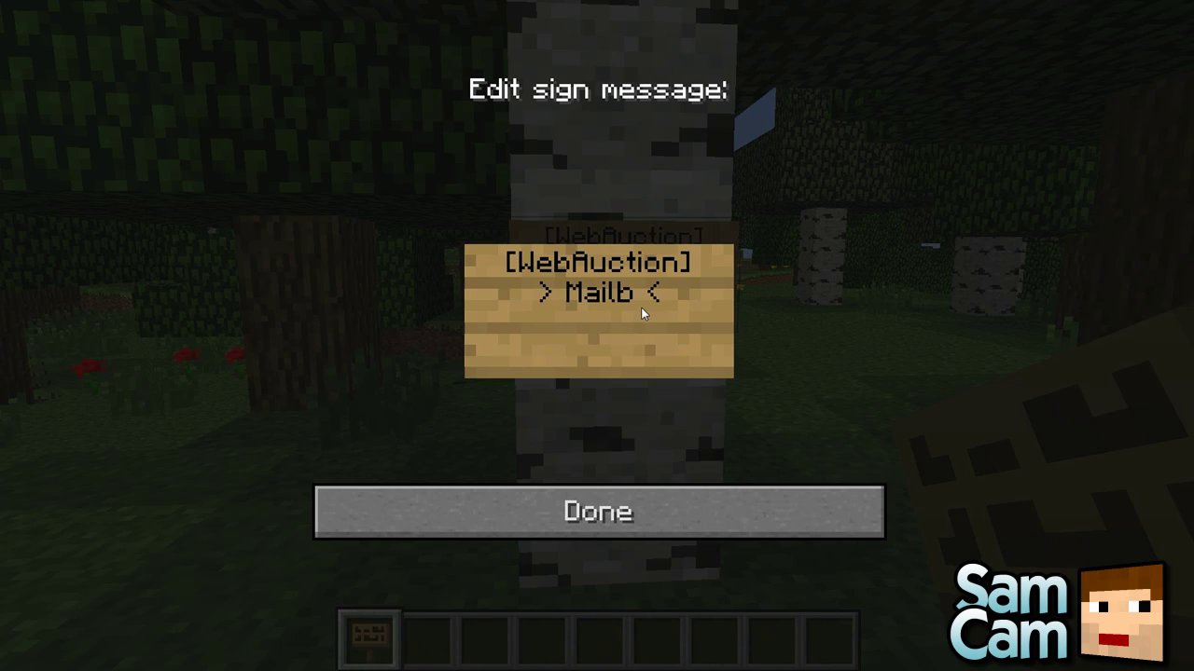
{"action": "type", "text": "ox"}
{"action": "key", "text": "Return"}
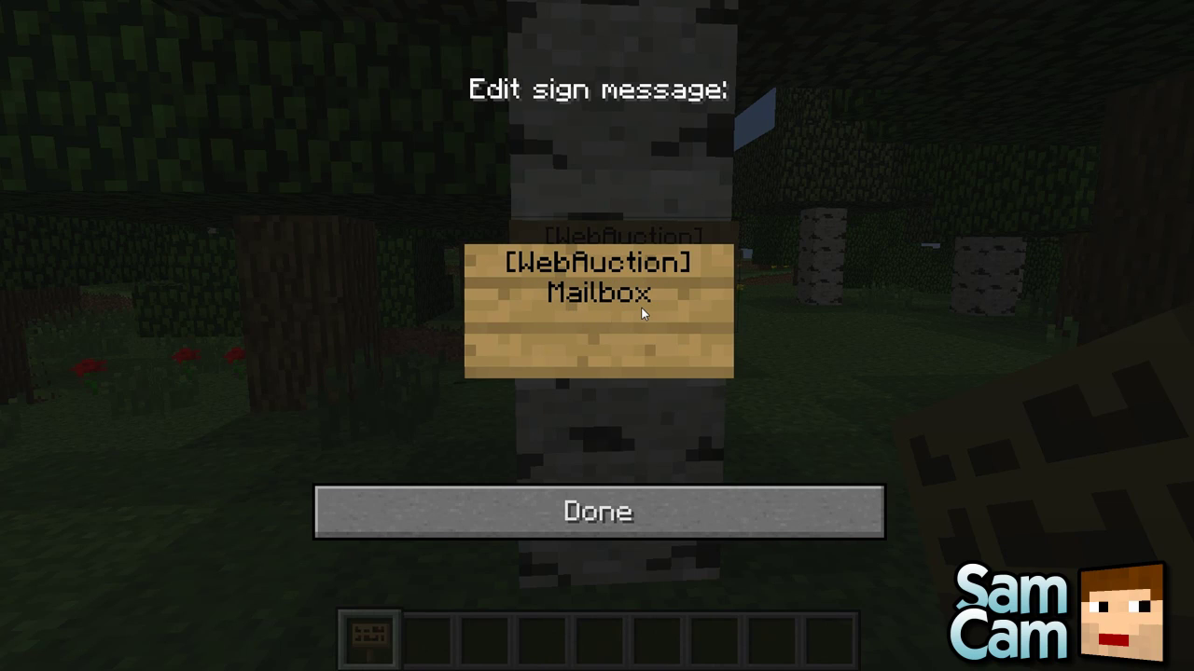
{"action": "type", "text": "Deposit"}
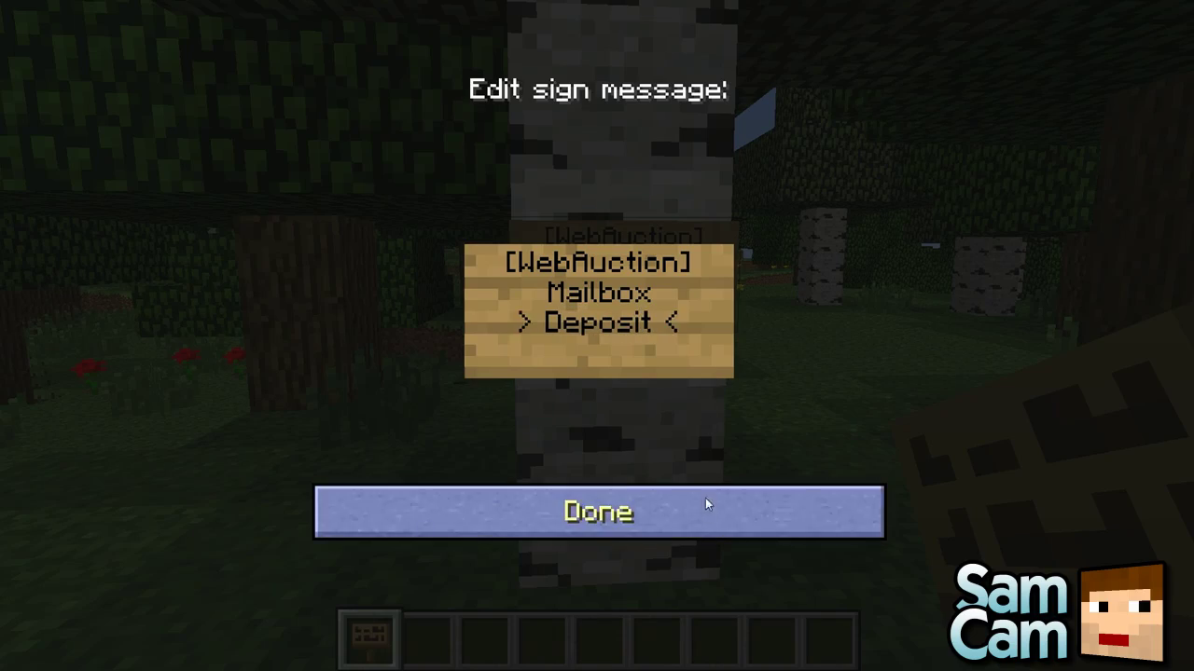
{"action": "left_click", "coordinate": [705, 497]}
Take the dark-barked wood log from the creative inventory and put it in the second hotbar slot
{"action": "key", "text": "d"}
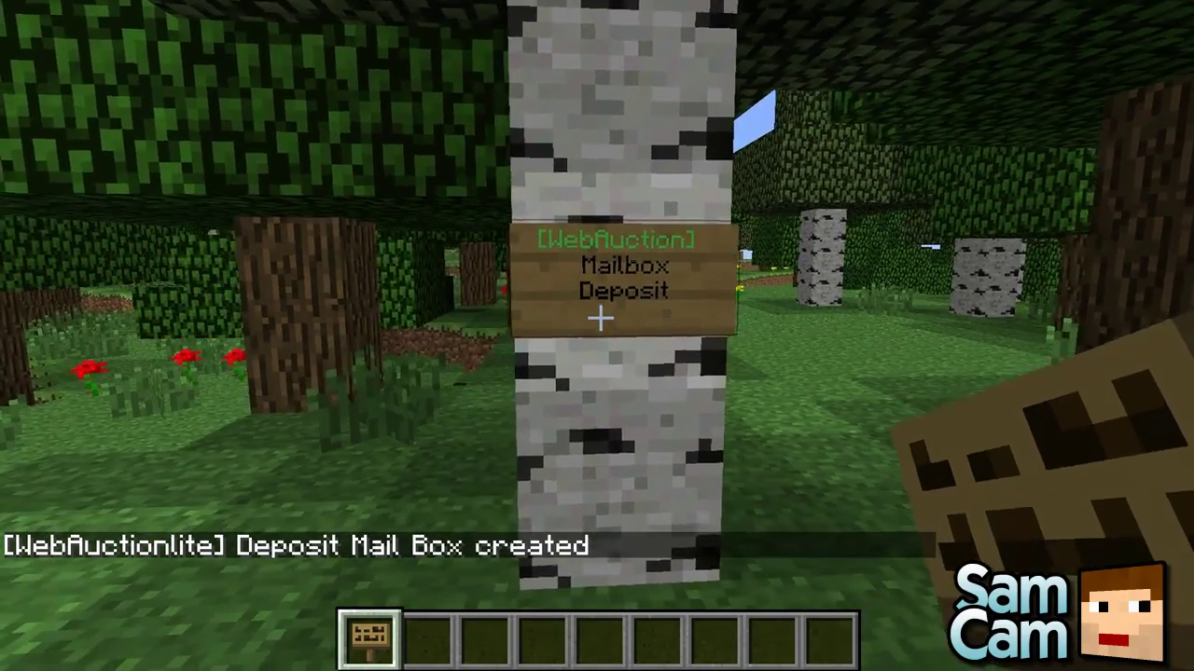
{"action": "key", "text": "s"}
{"action": "key", "text": "w"}
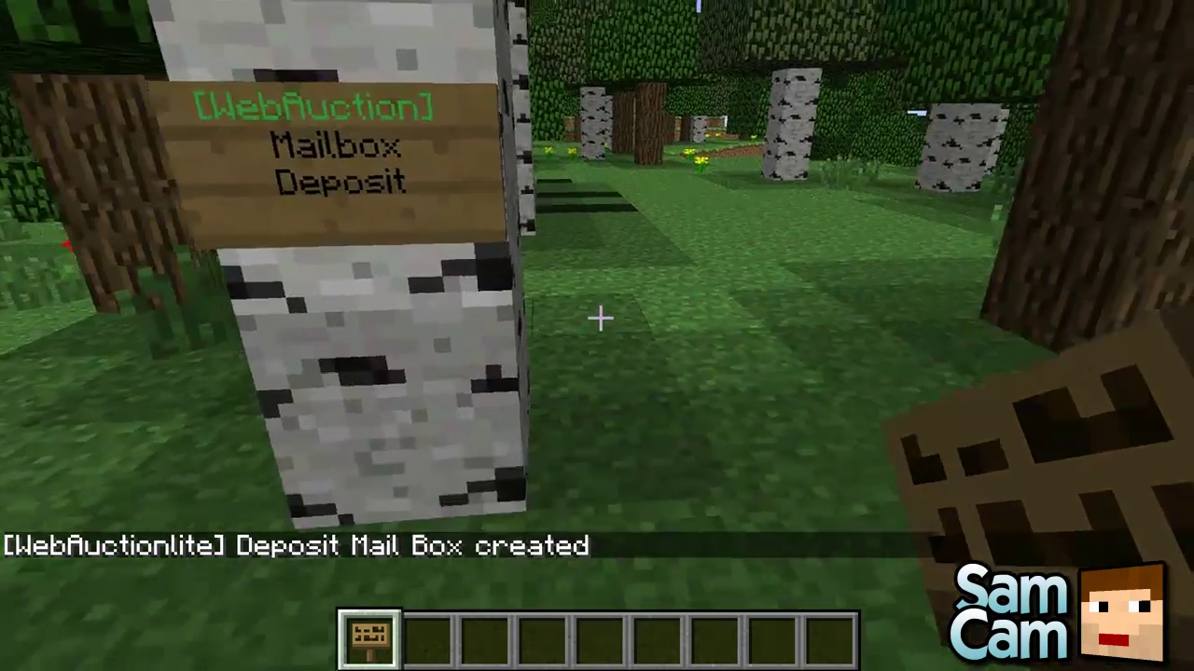
{"action": "key", "text": "e"}
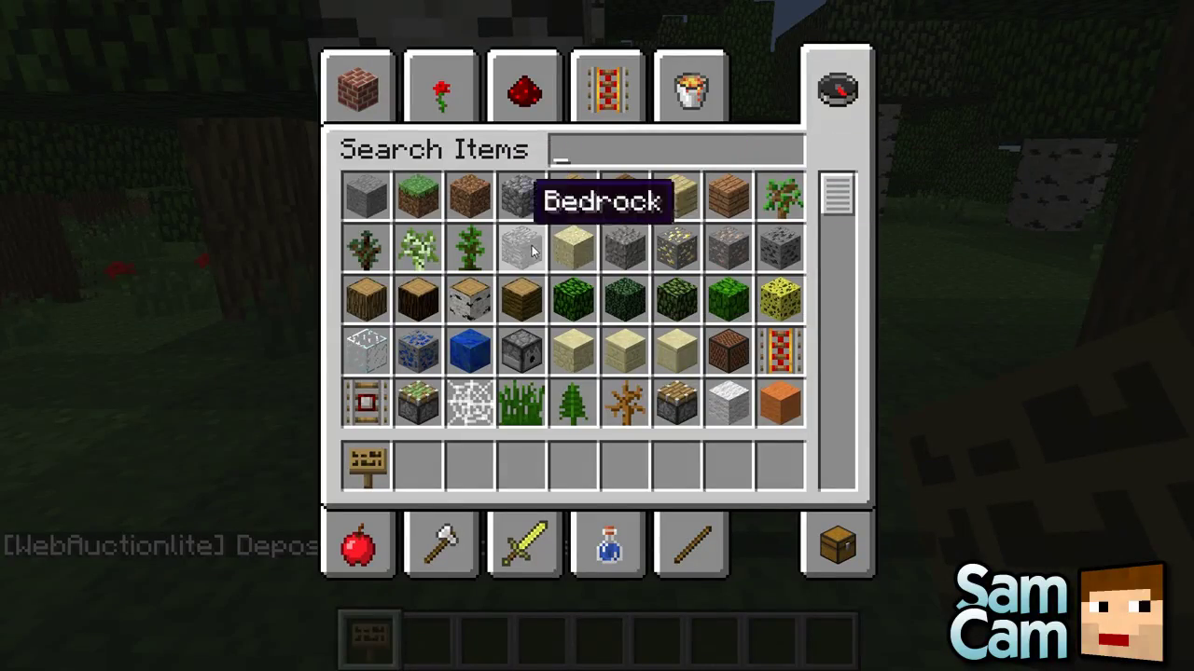
{"action": "left_click", "coordinate": [416, 298]}
{"action": "left_click", "coordinate": [416, 464]}
{"action": "key", "text": "e"}
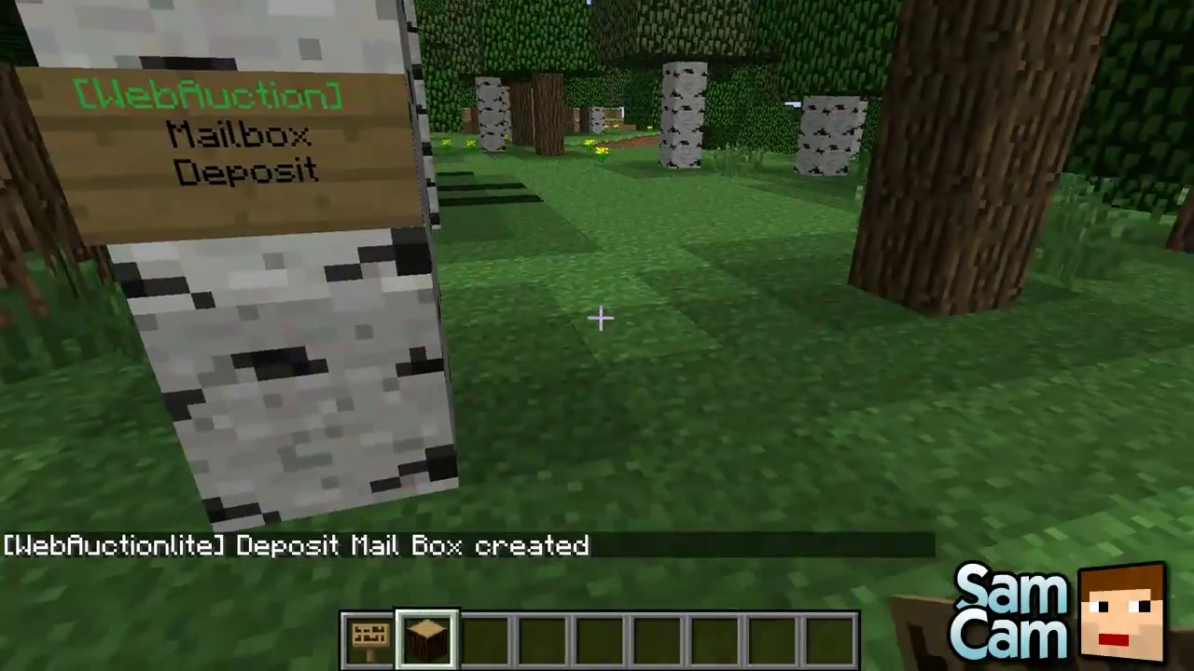
Build a two-by-two wall of wood logs directly beside the birch trunk with the Deposit sign
{"action": "right_click", "coordinate": [597, 319]}
{"action": "right_click", "coordinate": [597, 319]}
{"action": "right_click", "coordinate": [596, 319]}
{"action": "right_click", "coordinate": [596, 319]}
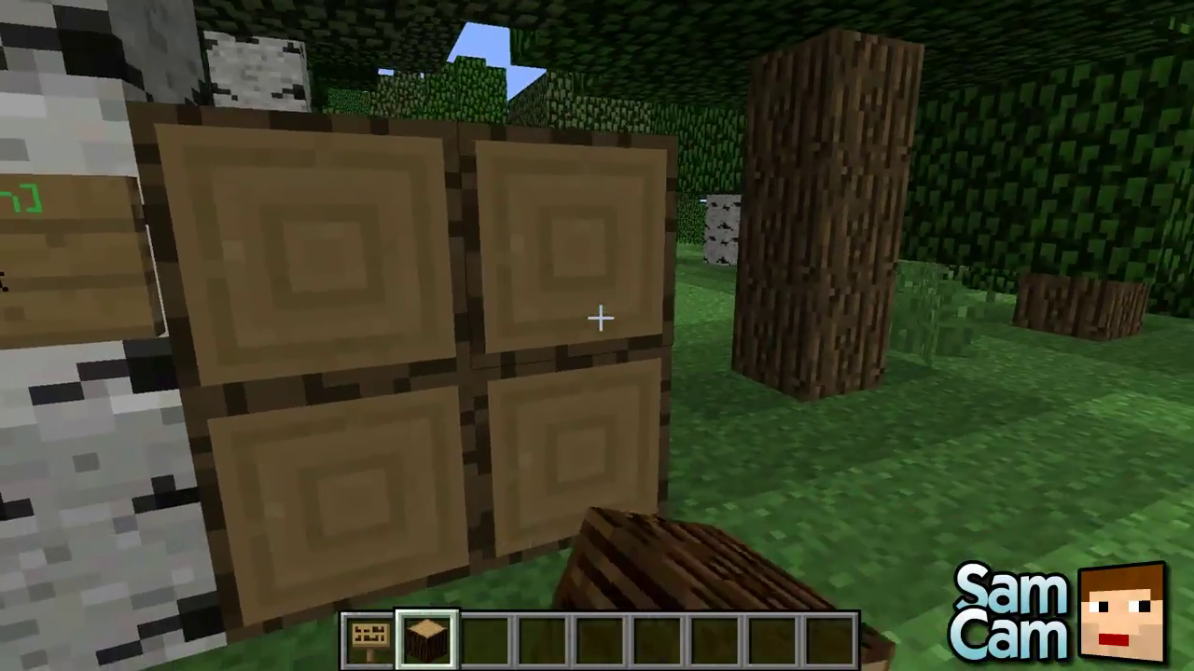
Place a sign on the upper log next to the Deposit sign with the lines "[WebAuction]", "Mailbox" and "Withdraw"
{"action": "key", "text": "1"}
{"action": "right_click", "coordinate": [597, 319]}
{"action": "type", "text": "["}
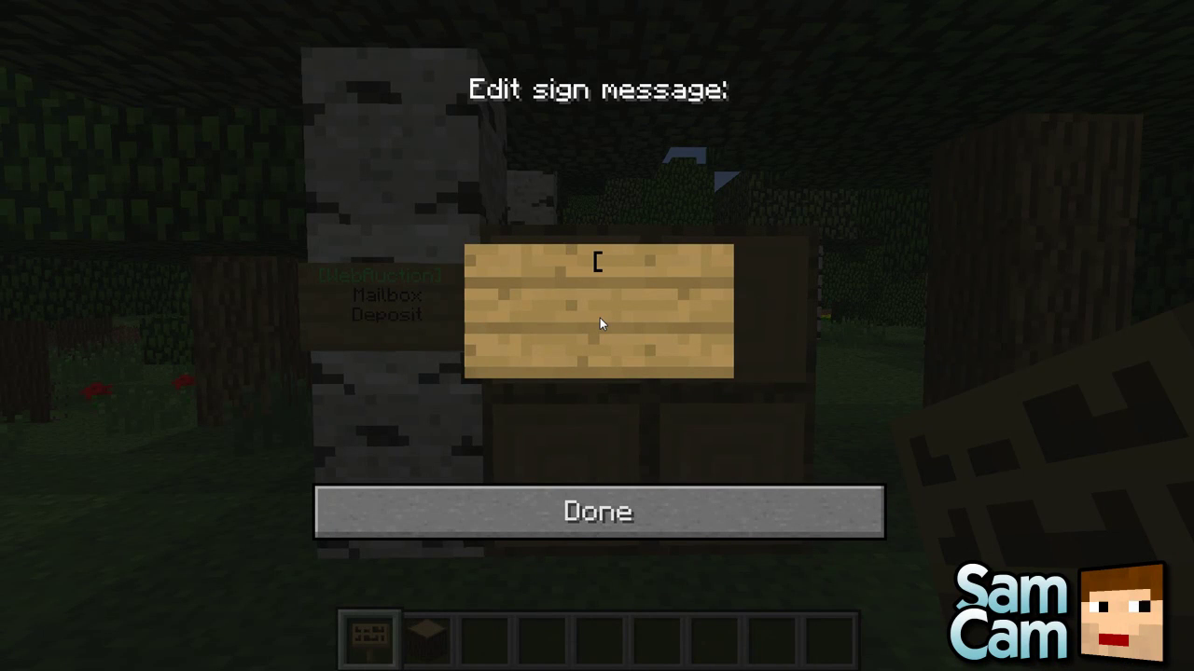
{"action": "type", "text": "WebA"}
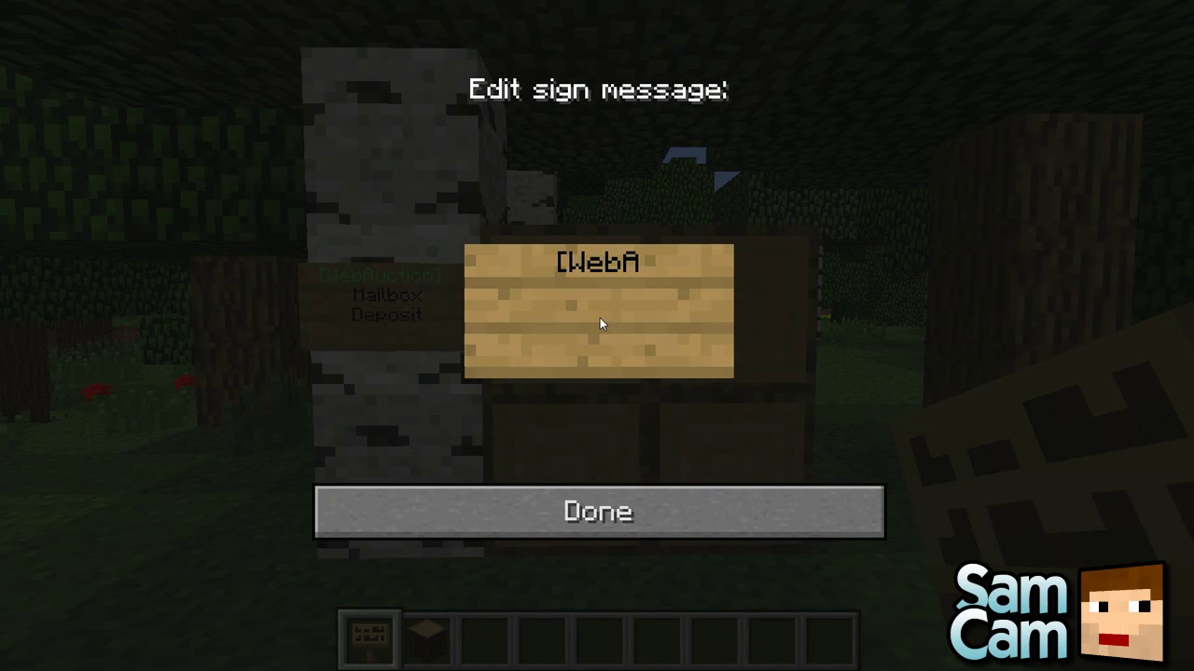
{"action": "type", "text": "uction]"}
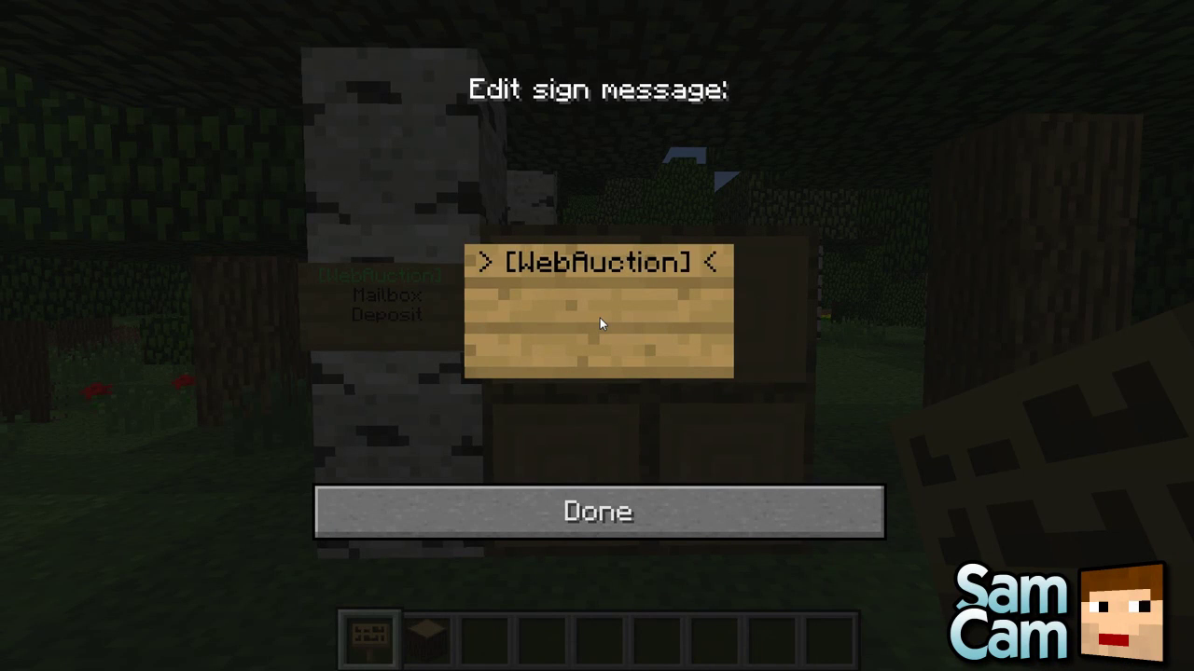
{"action": "key", "text": "Return"}
{"action": "type", "text": "Mailbox"}
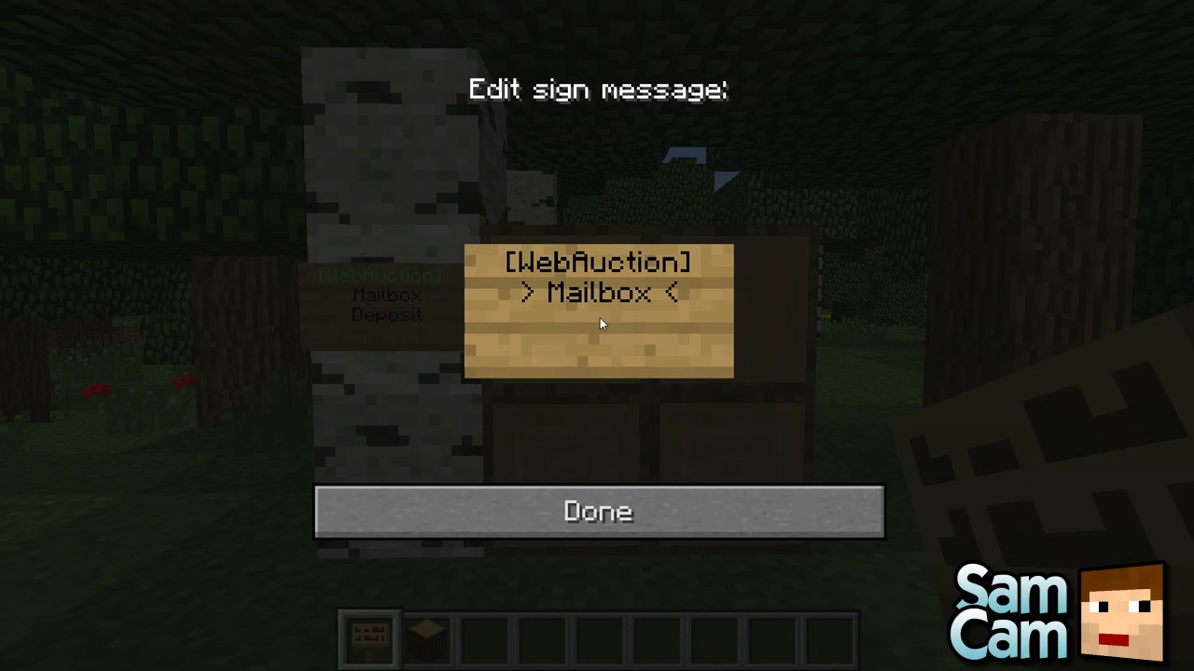
{"action": "key", "text": "Return"}
{"action": "type", "text": "Withdraw"}
{"action": "left_click", "coordinate": [653, 511]}
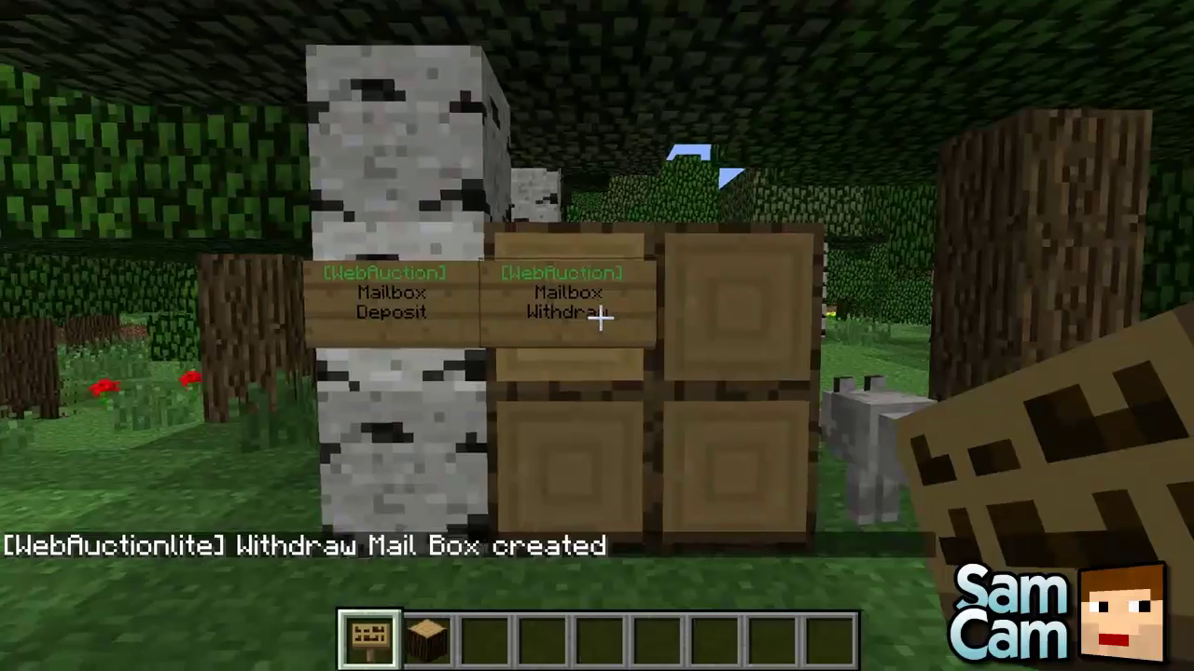
Place a sign on the other upper log, beside the Withdraw sign, with the lines "[WebAuction]" and "VBox"
{"action": "key", "text": "w"}
{"action": "key", "text": "d"}
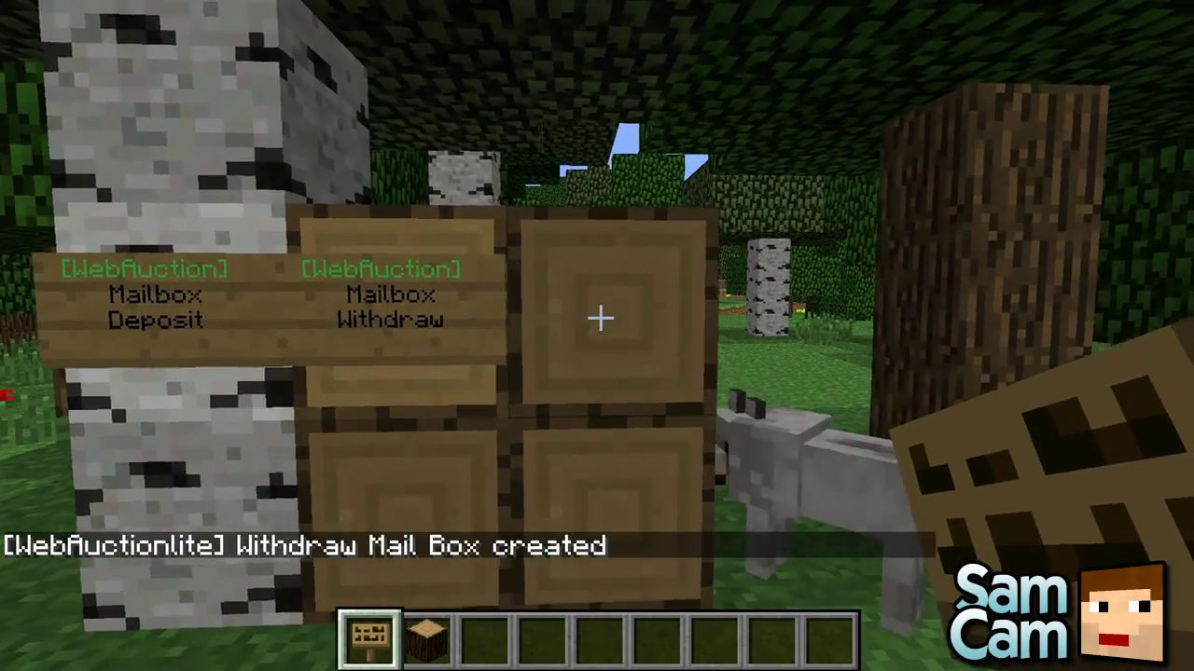
{"action": "right_click", "coordinate": [600, 318]}
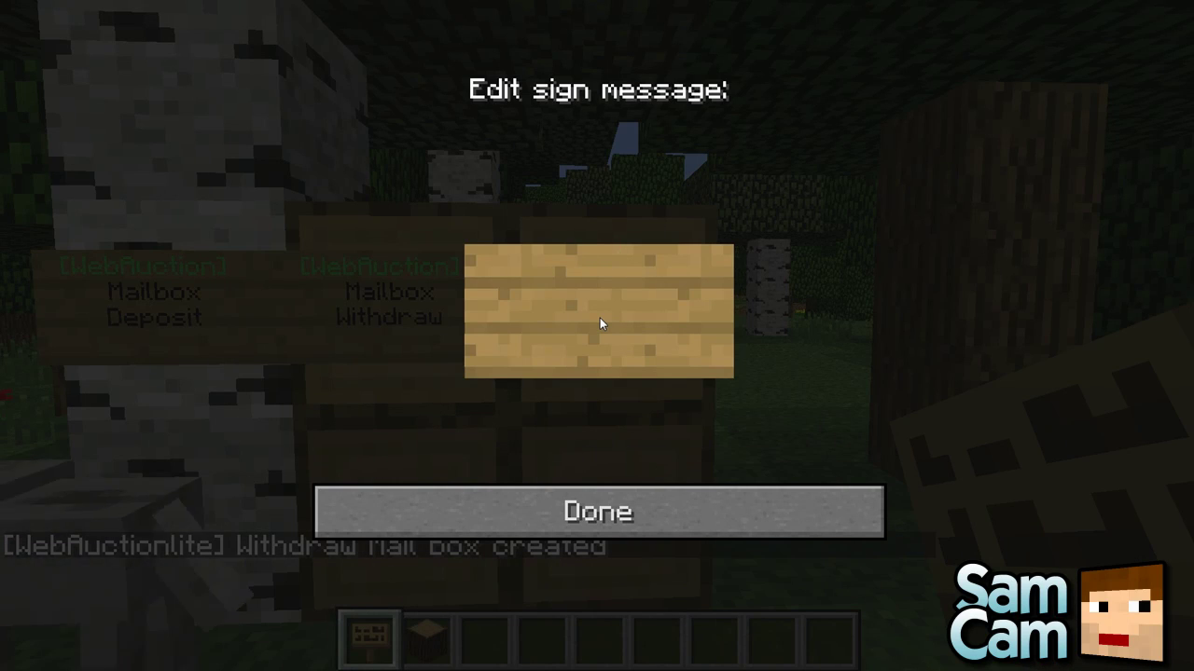
{"action": "type", "text": "[WebAucti"}
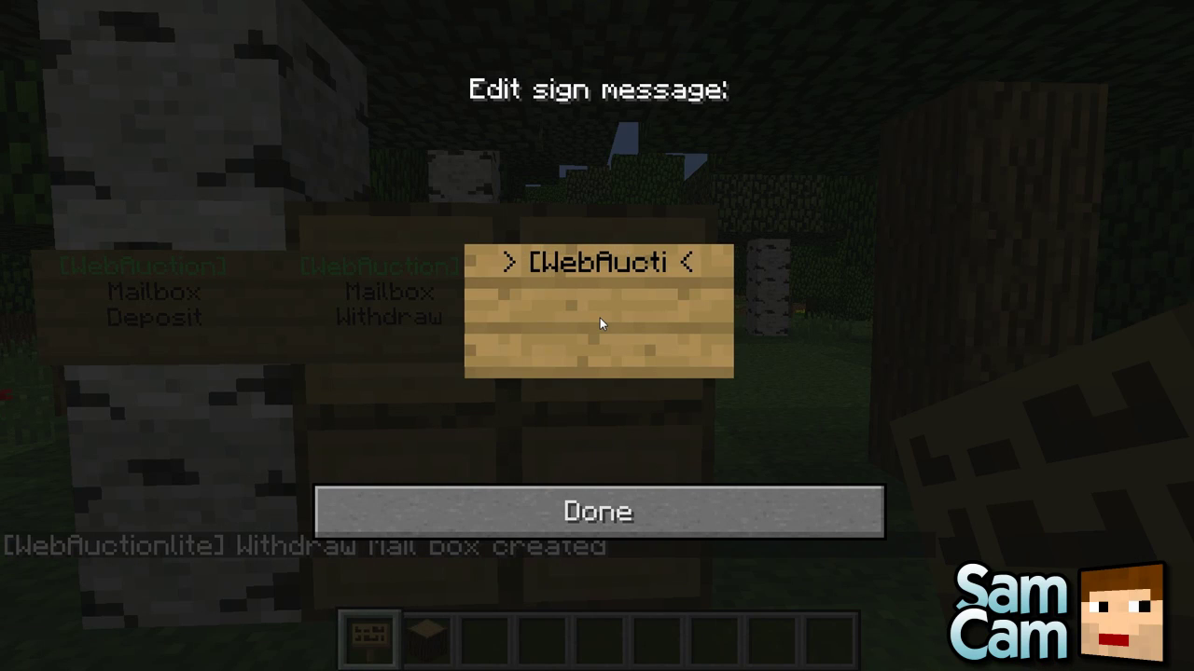
{"action": "type", "text": "on] VB"}
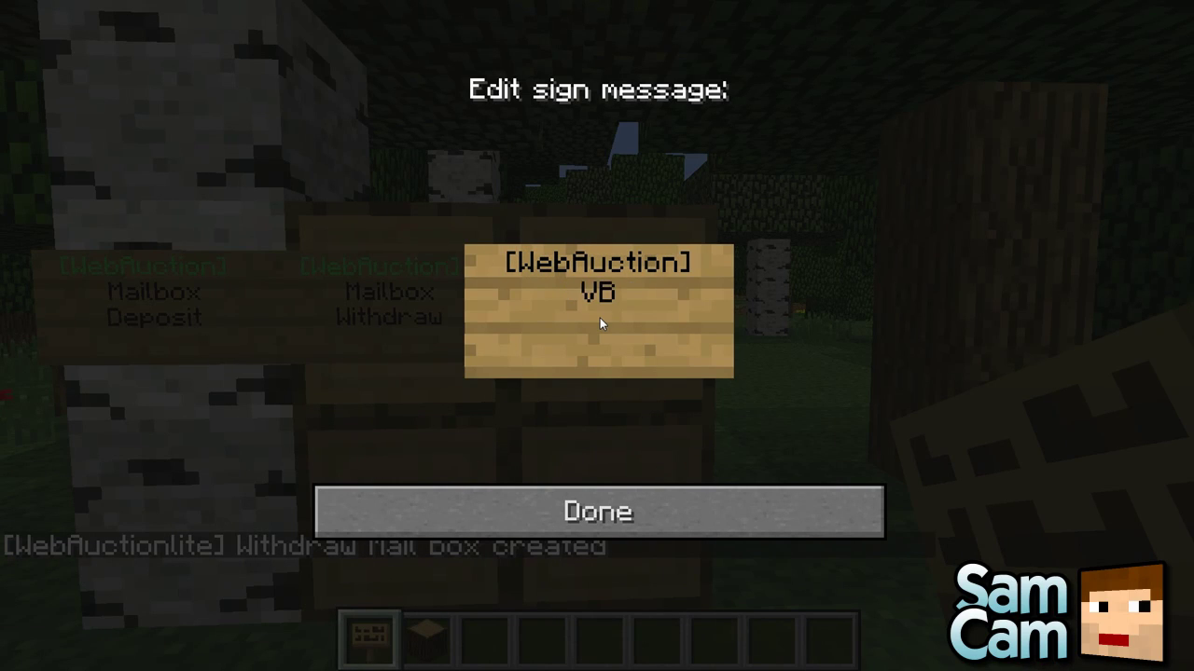
{"action": "type", "text": "ox"}
{"action": "key", "text": "Escape"}
{"action": "scroll", "coordinate": [600, 319], "scroll_direction": "down", "scroll_amount": 1}
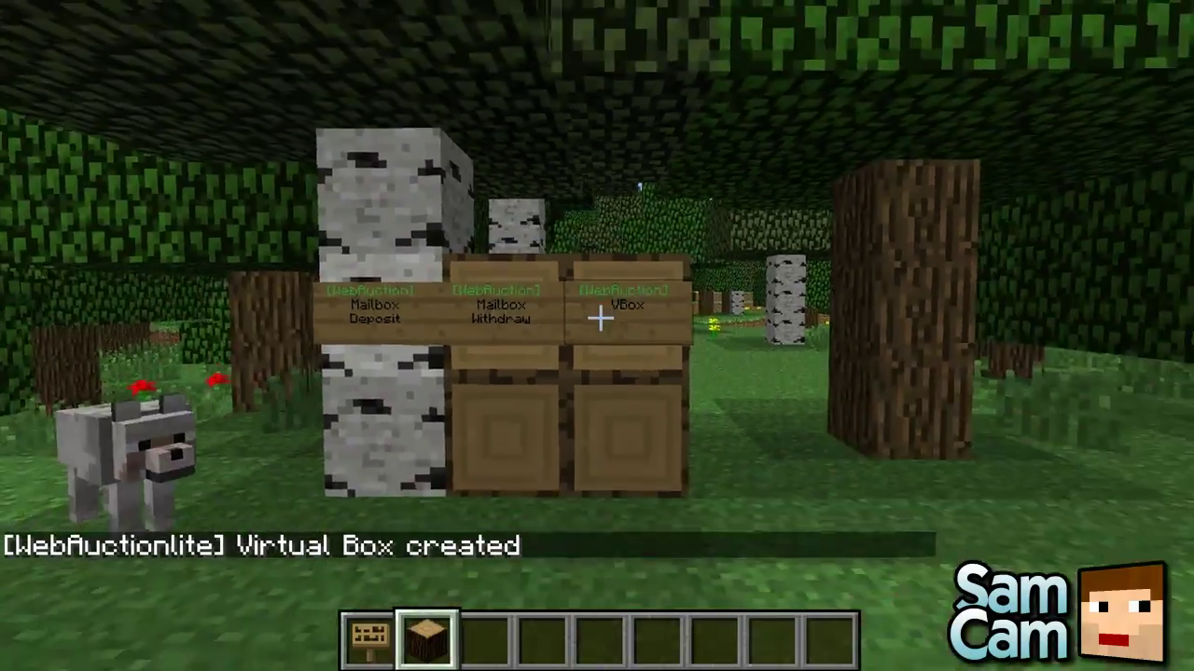
{"action": "scroll", "coordinate": [600, 319], "scroll_direction": "down", "scroll_amount": 1}
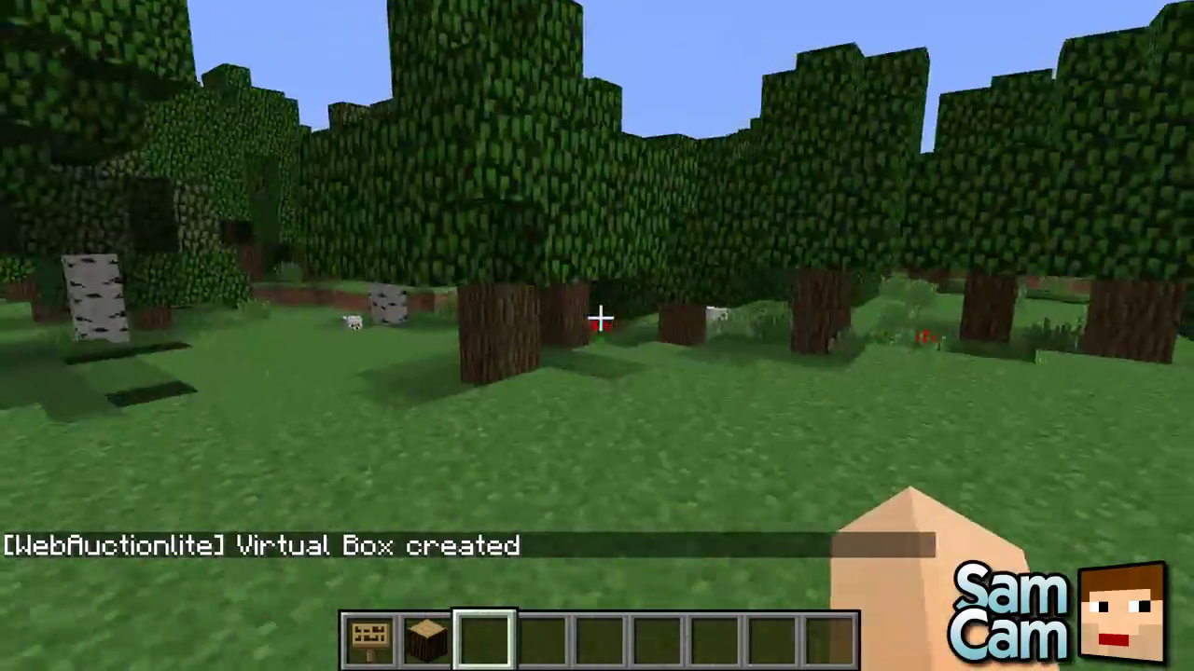
{"action": "key", "text": "w"}
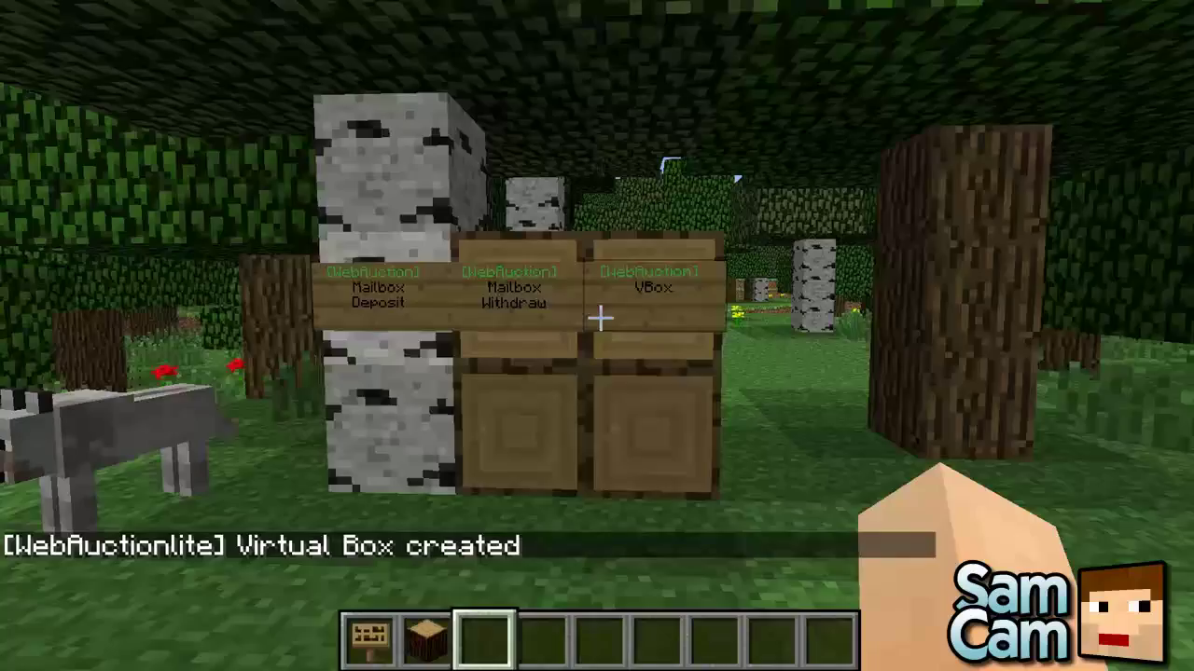
{"action": "key", "text": "a"}
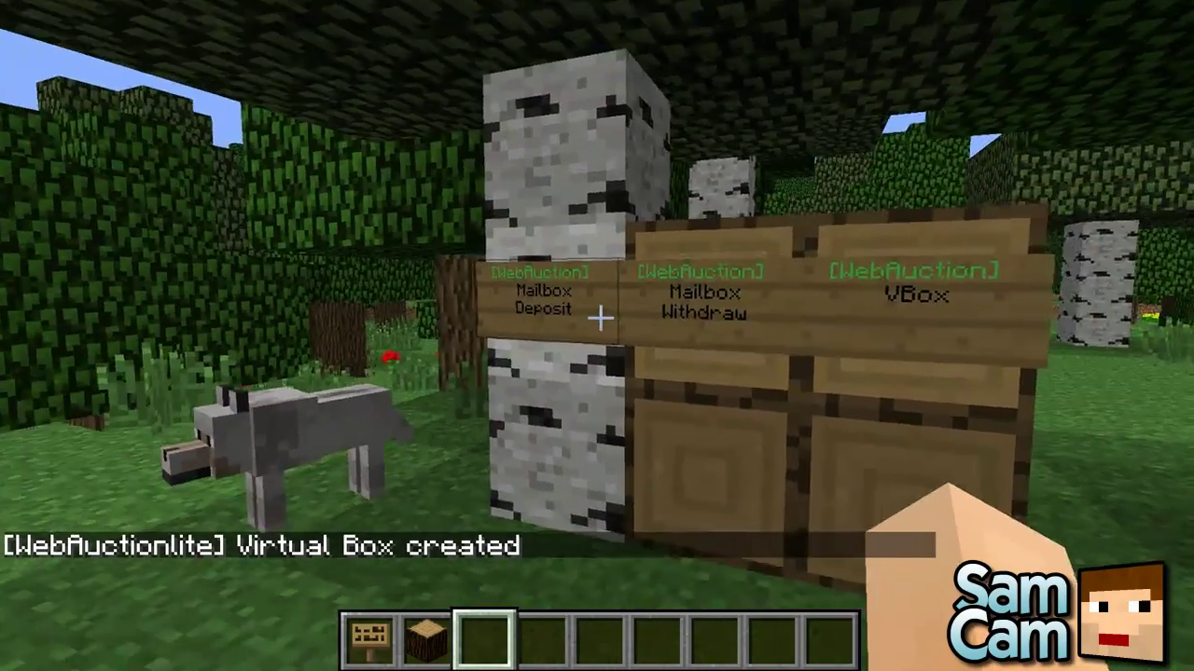
{"action": "key", "text": "d"}
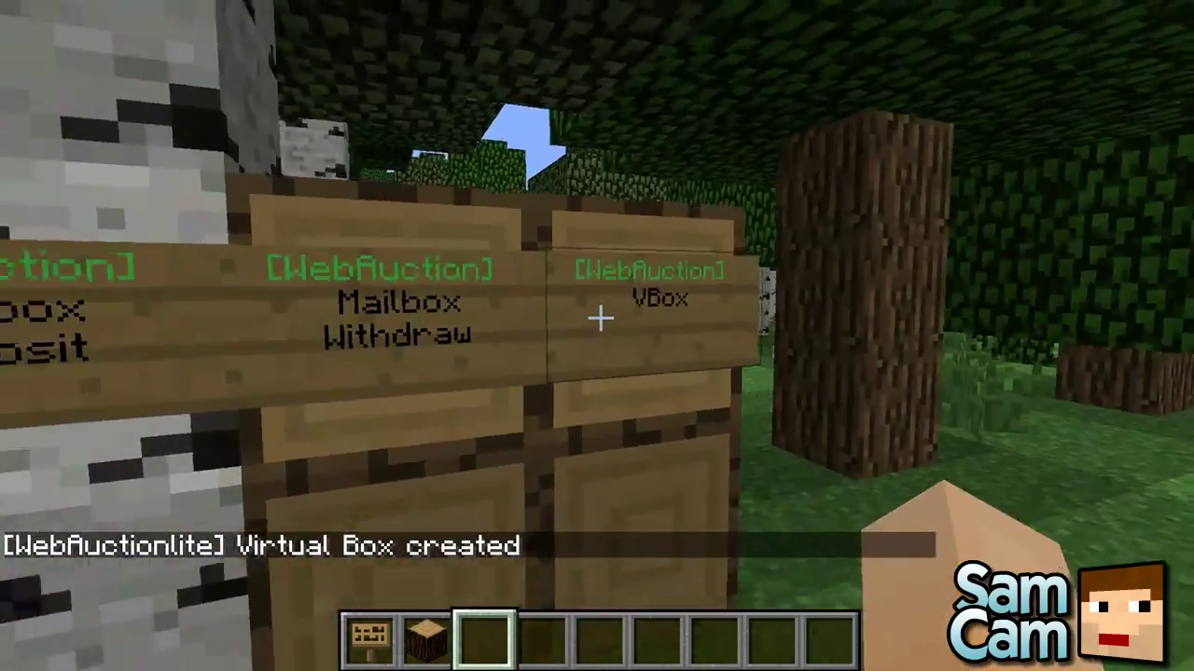
{"action": "key", "text": "s"}
Search the creative inventory for "dia" and add a stack of 64 diamonds to the hotbar
{"action": "key", "text": "e"}
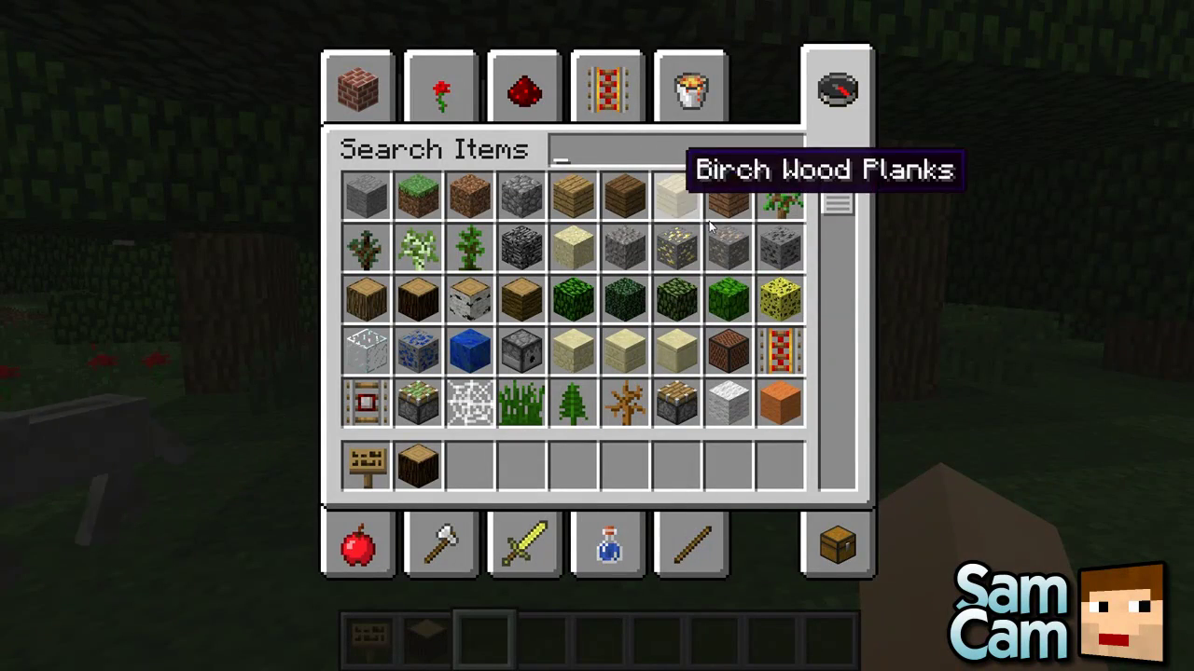
{"action": "scroll", "coordinate": [838, 231], "scroll_direction": "down", "scroll_amount": 1}
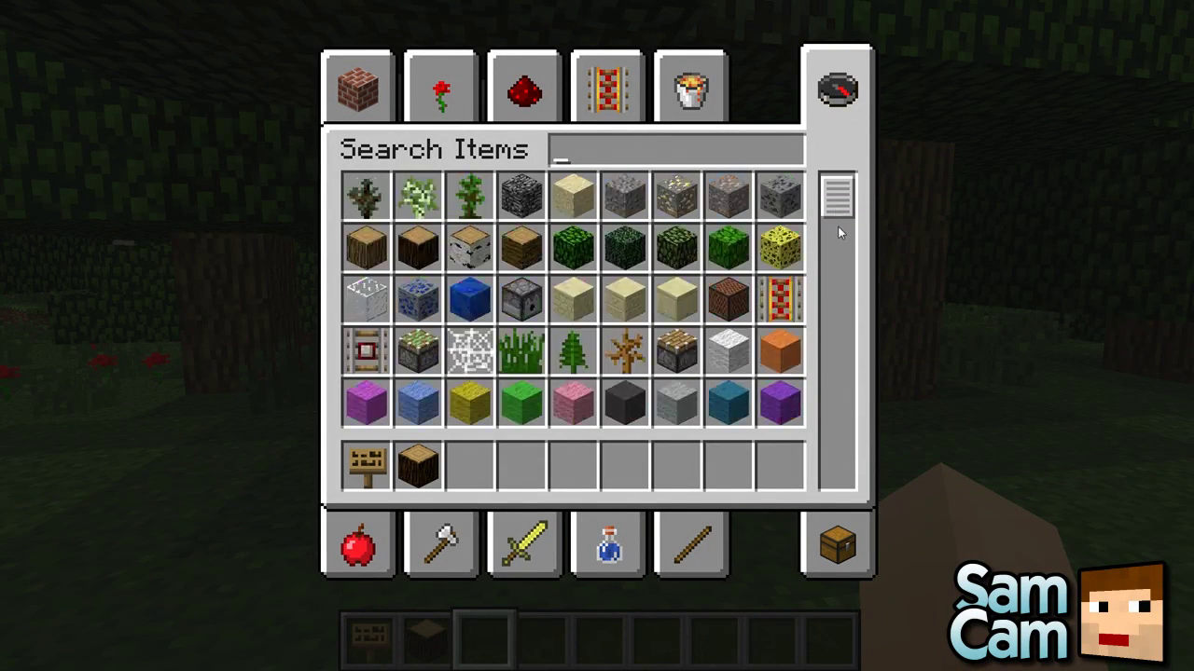
{"action": "mouse_move", "coordinate": [837, 231]}
{"action": "left_mouse_down"}
{"action": "mouse_move", "coordinate": [845, 315]}
{"action": "mouse_move", "coordinate": [844, 221]}
{"action": "left_mouse_up"}
{"action": "type", "text": "d"}
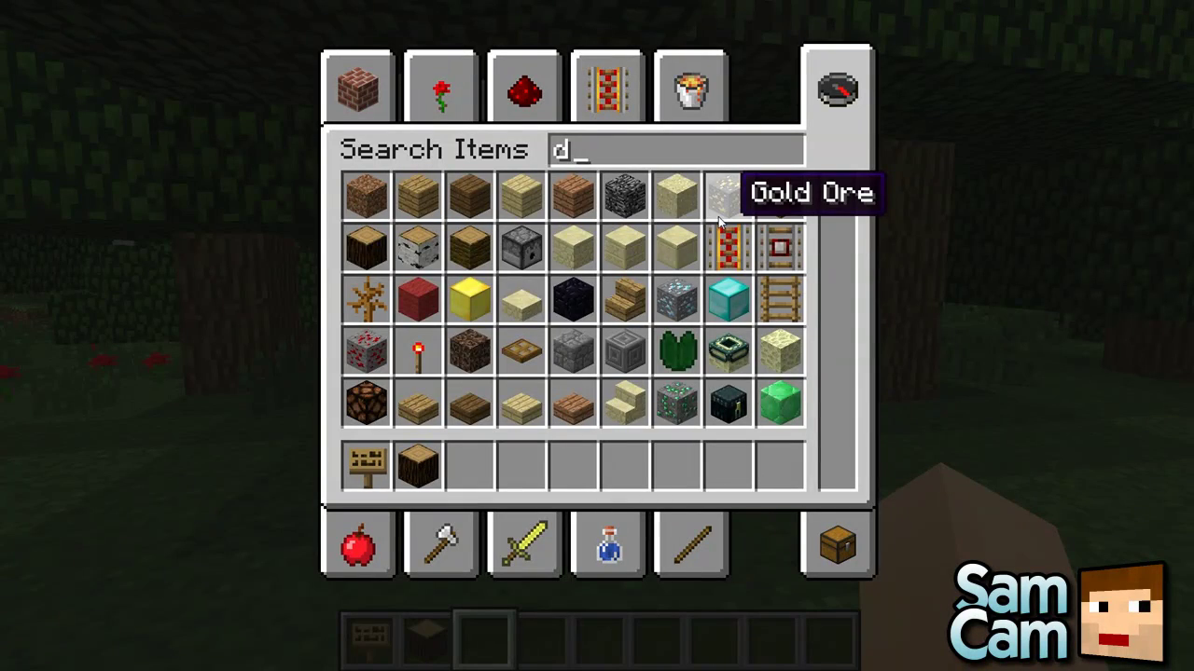
{"action": "type", "text": "ia"}
{"action": "left_click", "coordinate": [519, 192], "text": "shift"}
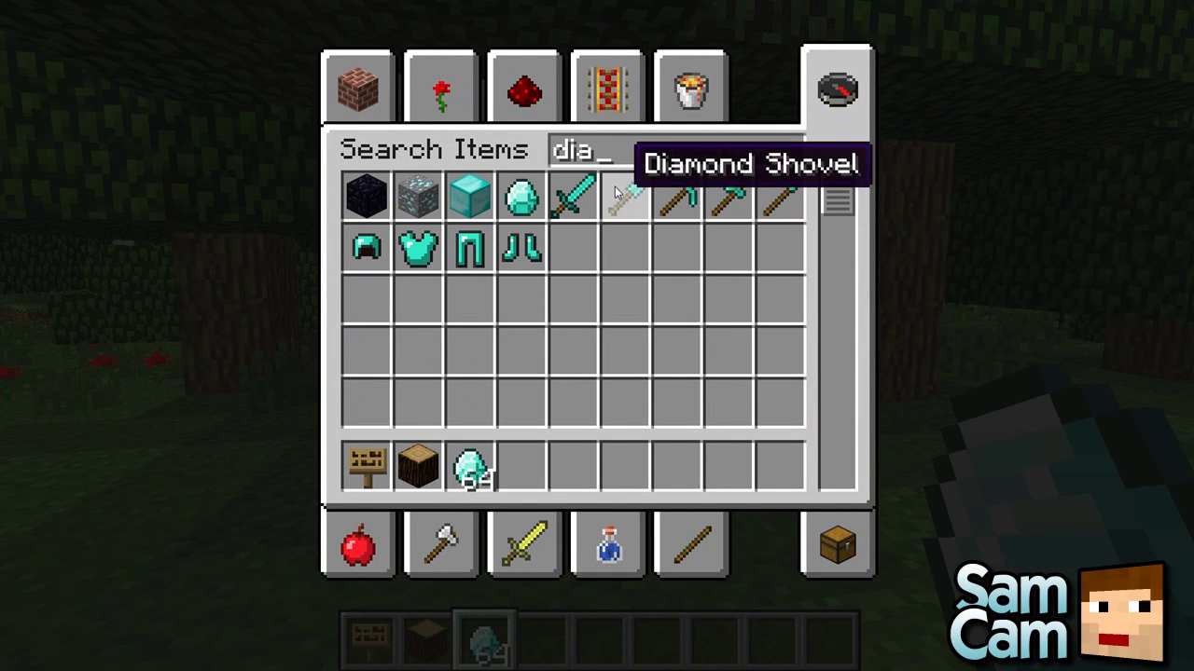
Search the creative inventory for "gold" and add stacks of gold ingots and enchanted golden apples to the hotbar
{"action": "right_click", "coordinate": [639, 163]}
{"action": "type", "text": "gold"}
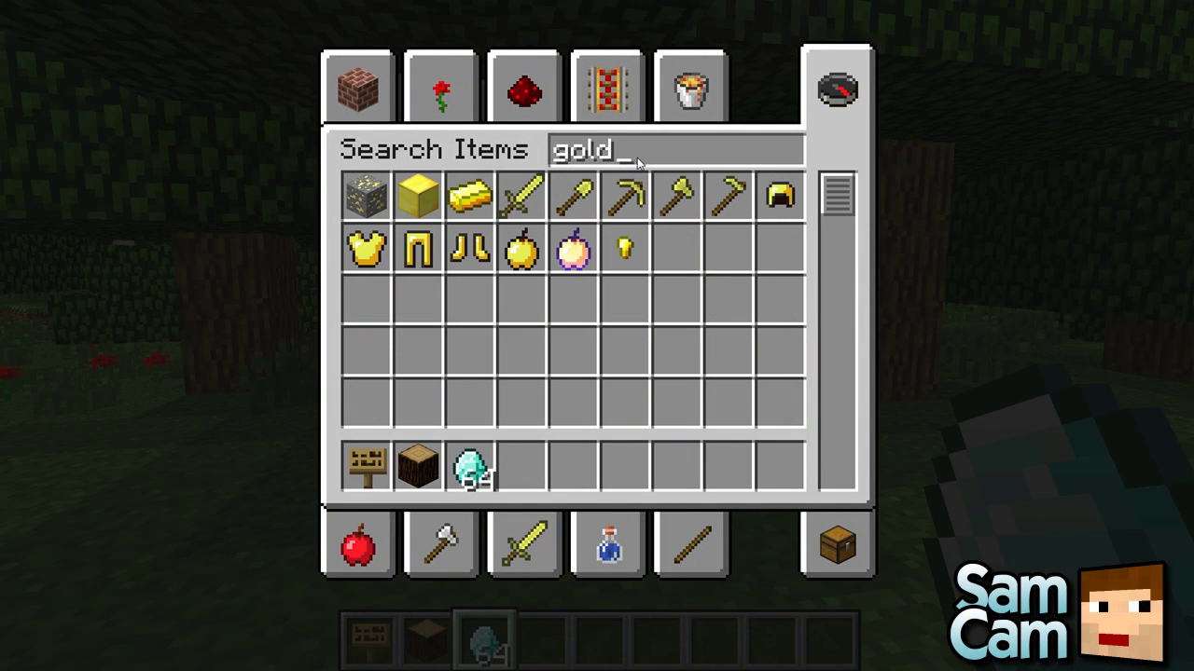
{"action": "left_click", "coordinate": [469, 194], "text": "shift"}
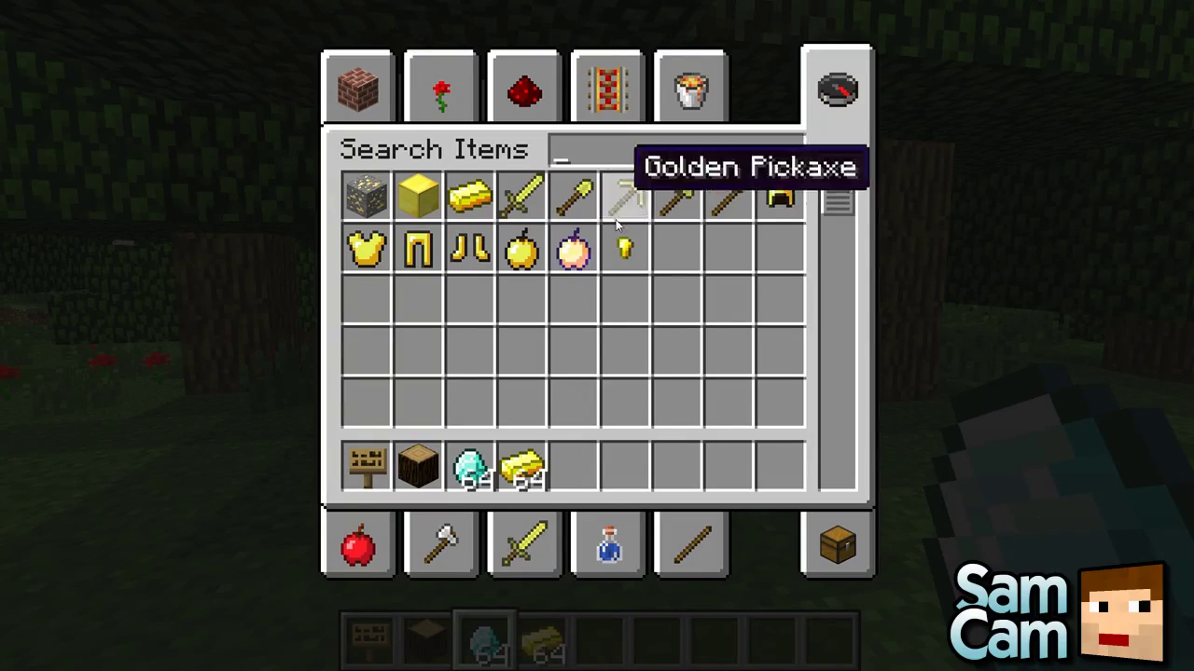
{"action": "key", "text": "e"}
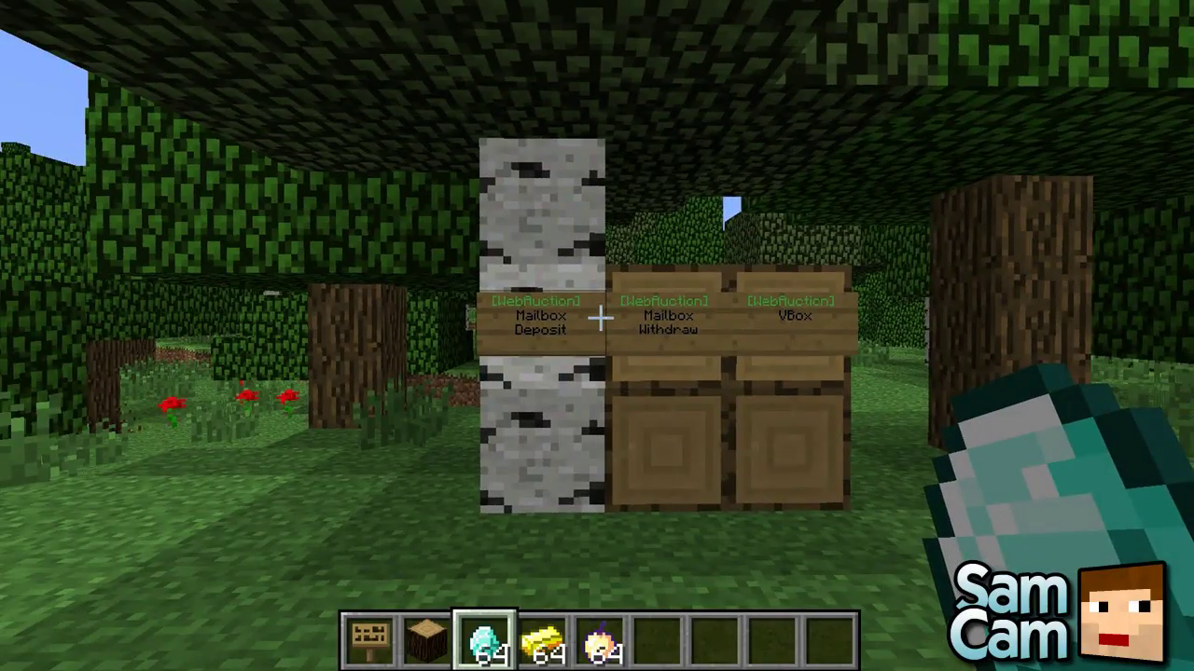
Walk up to the Mailbox Deposit sign and deposit the stack of 64 diamonds through it
{"action": "key", "text": "w"}
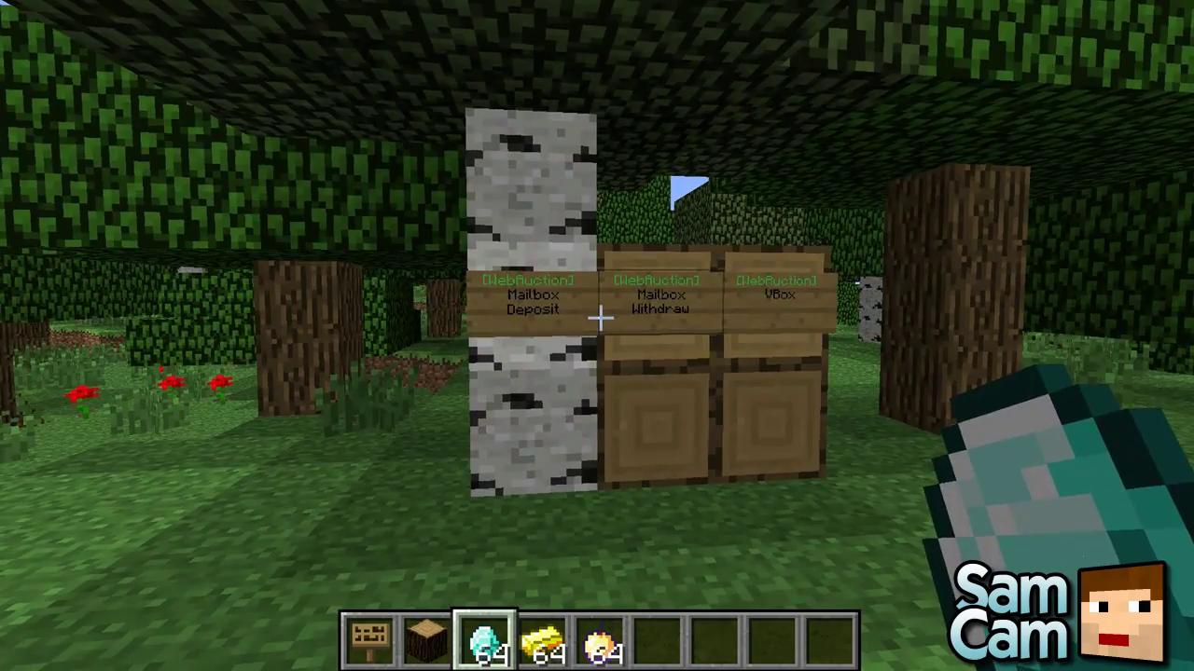
{"action": "key", "text": "w"}
{"action": "key", "text": "s"}
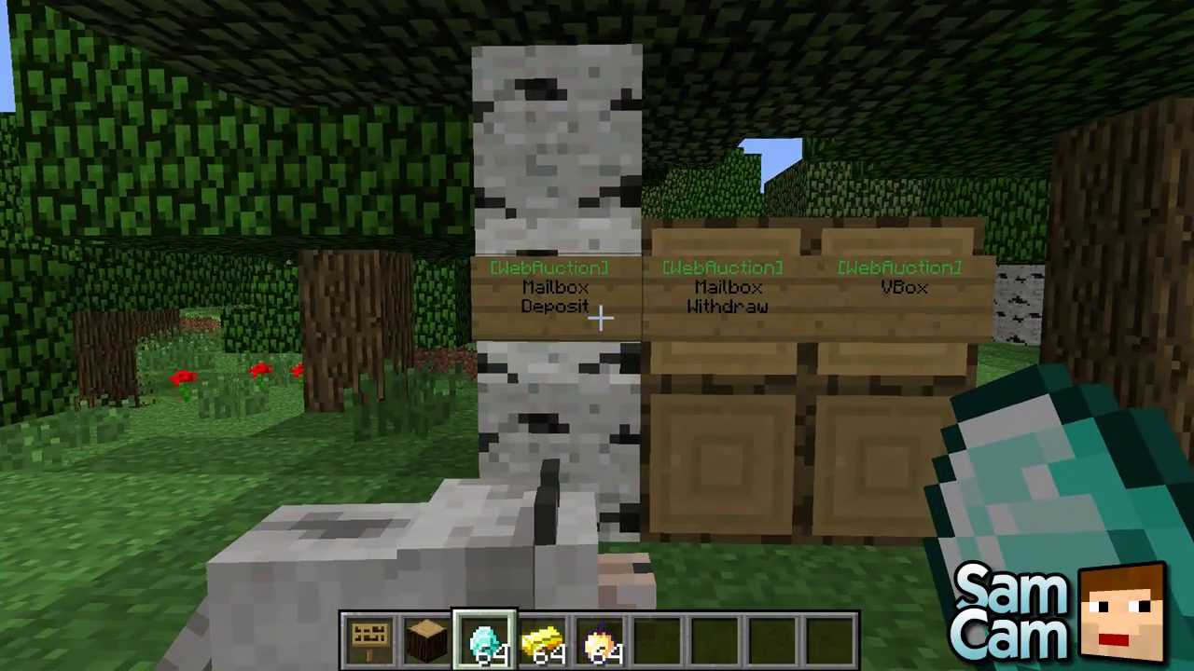
{"action": "key", "text": "w"}
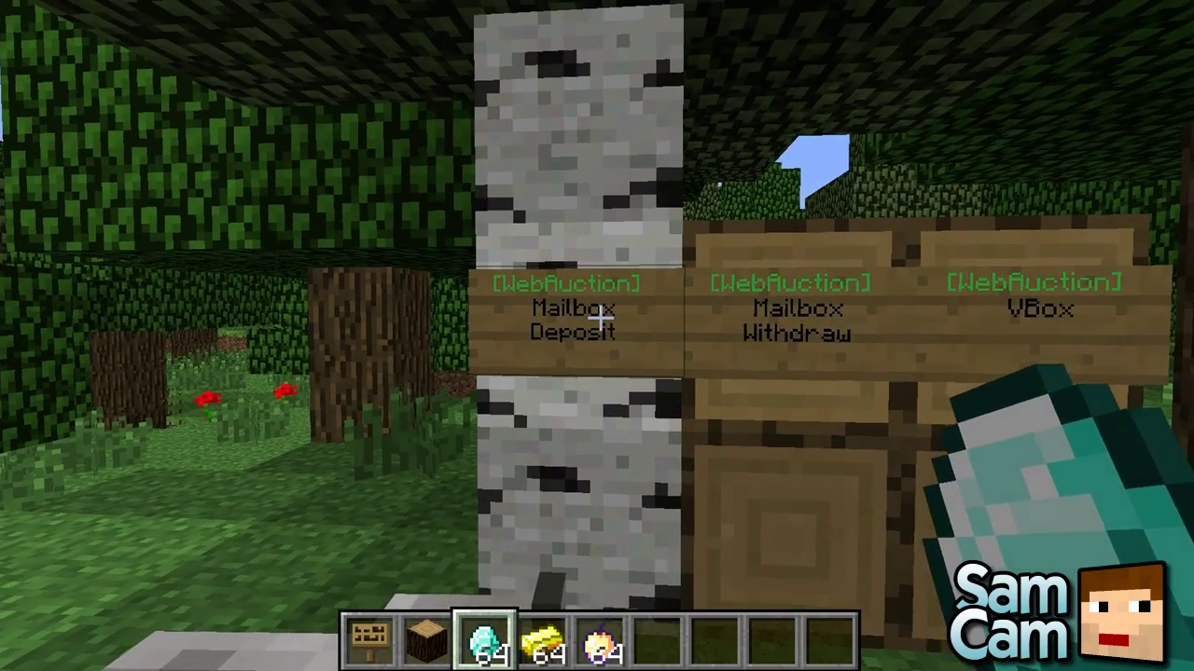
{"action": "key", "text": "s"}
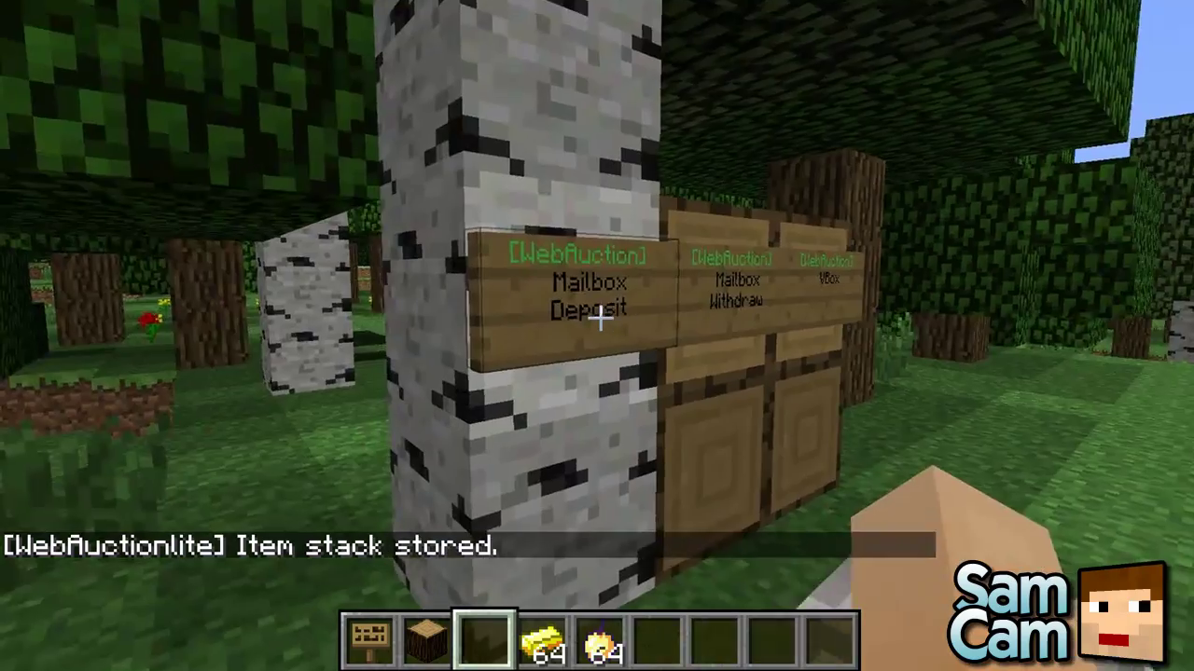
Try to retrieve items from the Mailbox Withdraw sign with an empty hand
{"action": "key", "text": "s"}
{"action": "key", "text": "w"}
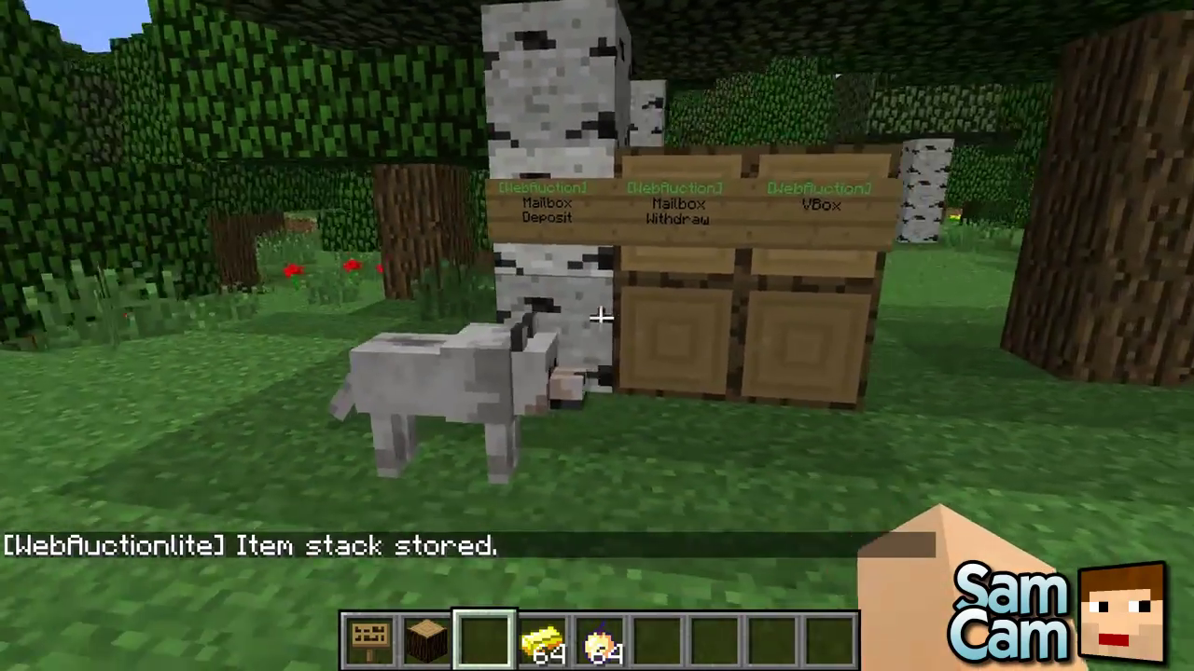
{"action": "key", "text": "s"}
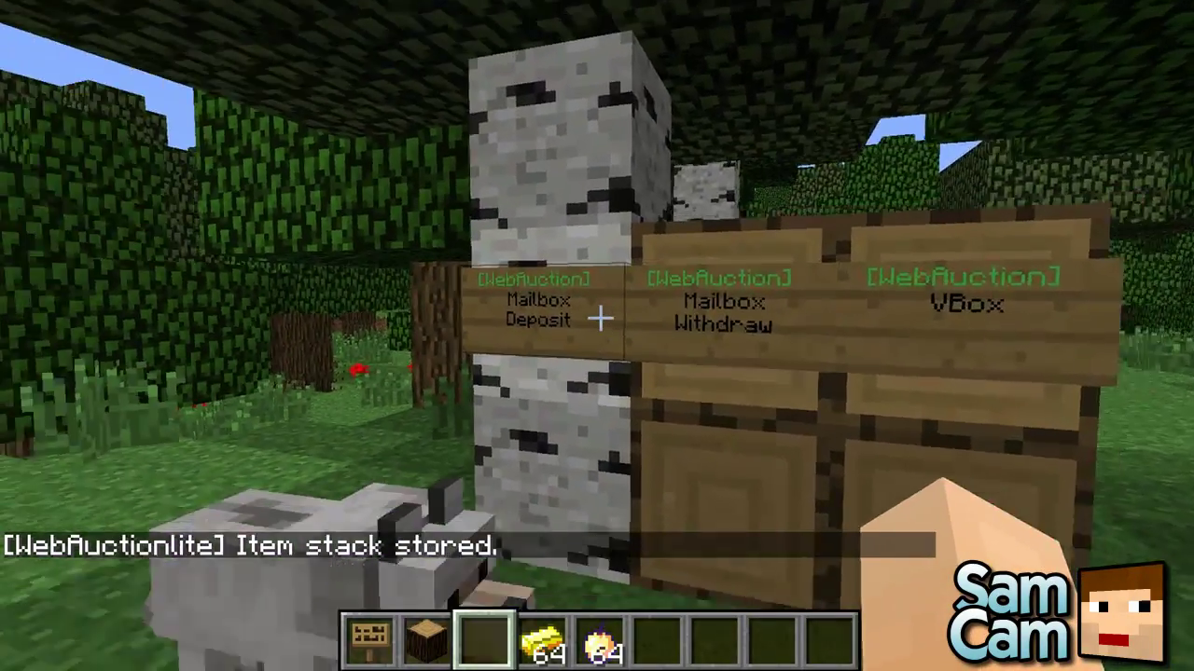
{"action": "key", "text": "w"}
{"action": "right_click", "coordinate": [596, 318]}
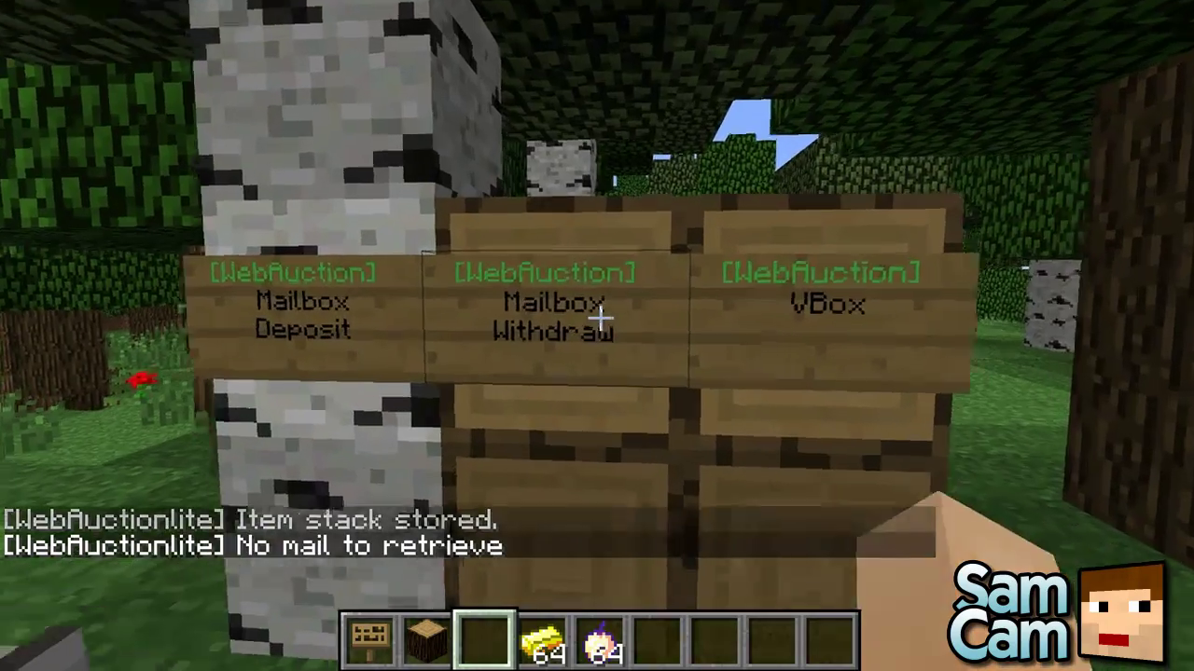
{"action": "key", "text": "s"}
{"action": "key", "text": "w"}
{"action": "key", "text": "s"}
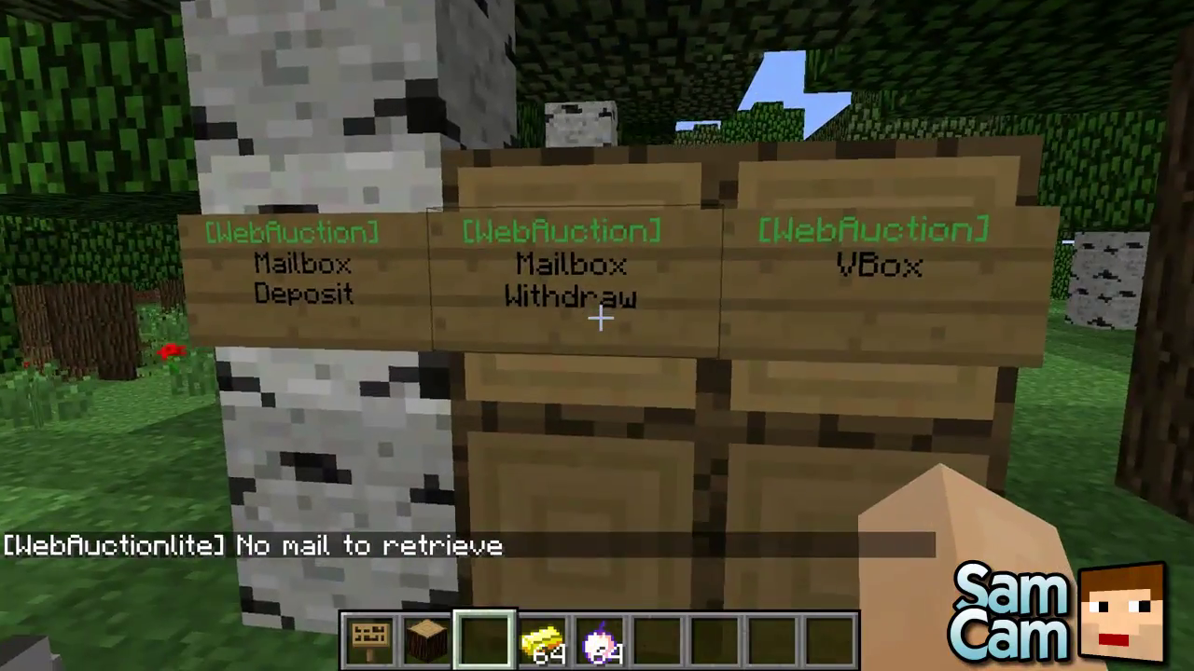
Open the VBox sign's storage and move the gold ingot and golden apple stacks into the slots beside the diamonds
{"action": "key", "text": "w"}
{"action": "key", "text": "s"}
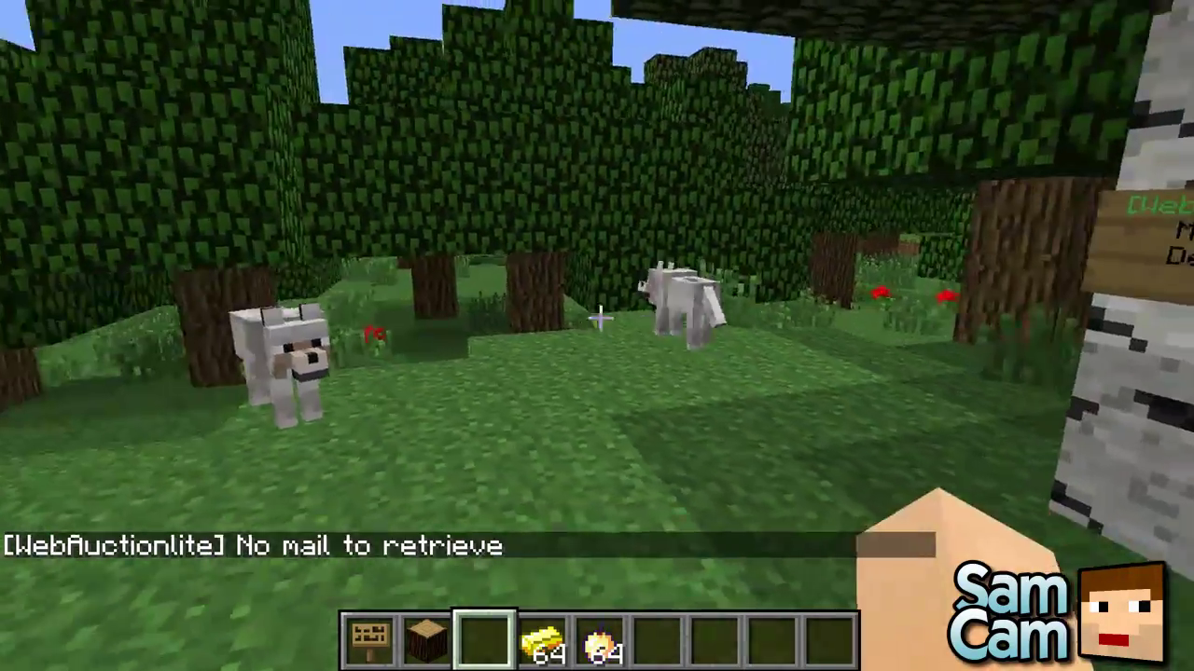
{"action": "key", "text": "w"}
{"action": "key", "text": "w"}
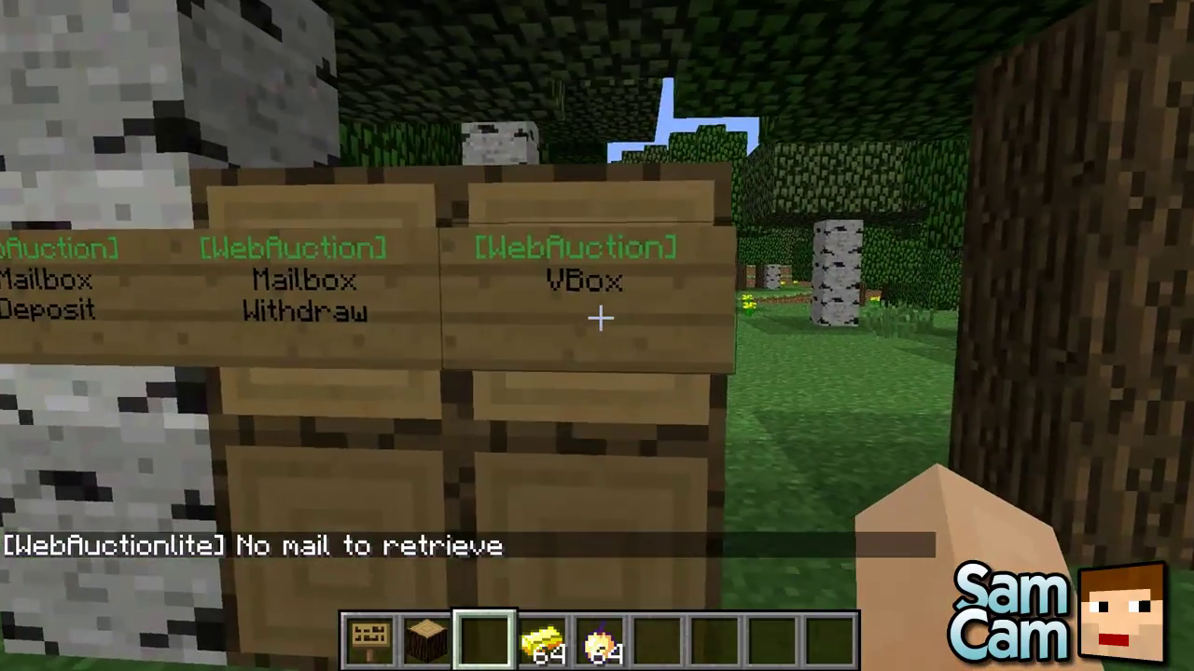
{"action": "key", "text": "s"}
{"action": "right_click", "coordinate": [600, 319]}
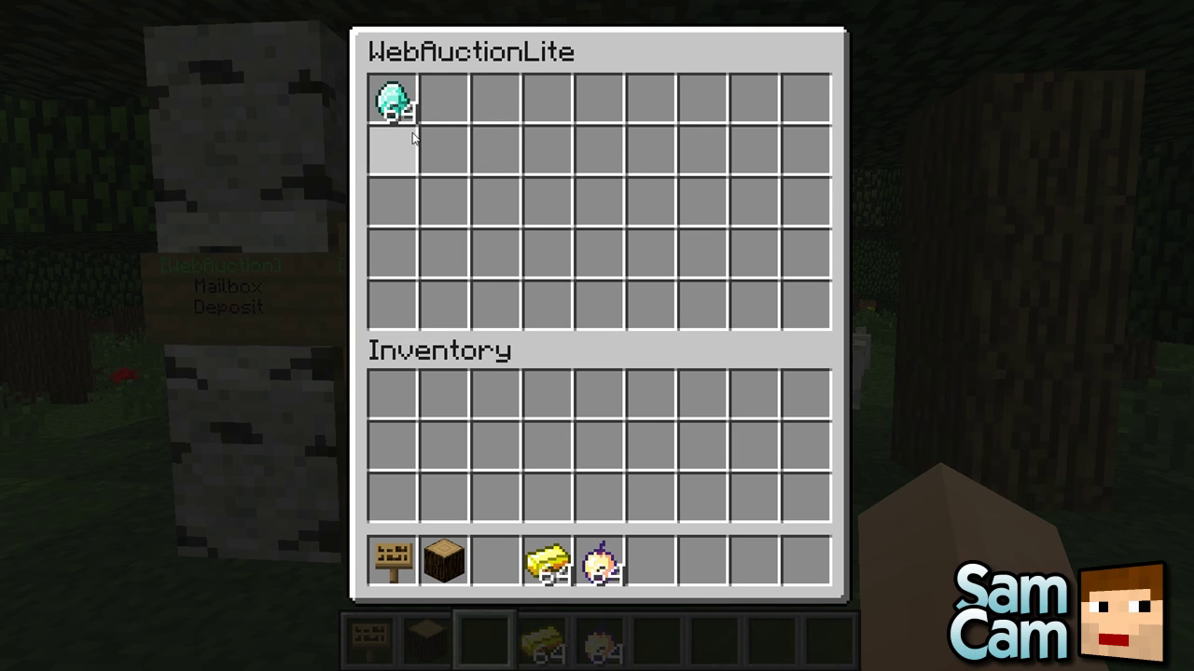
{"action": "left_click", "coordinate": [548, 563]}
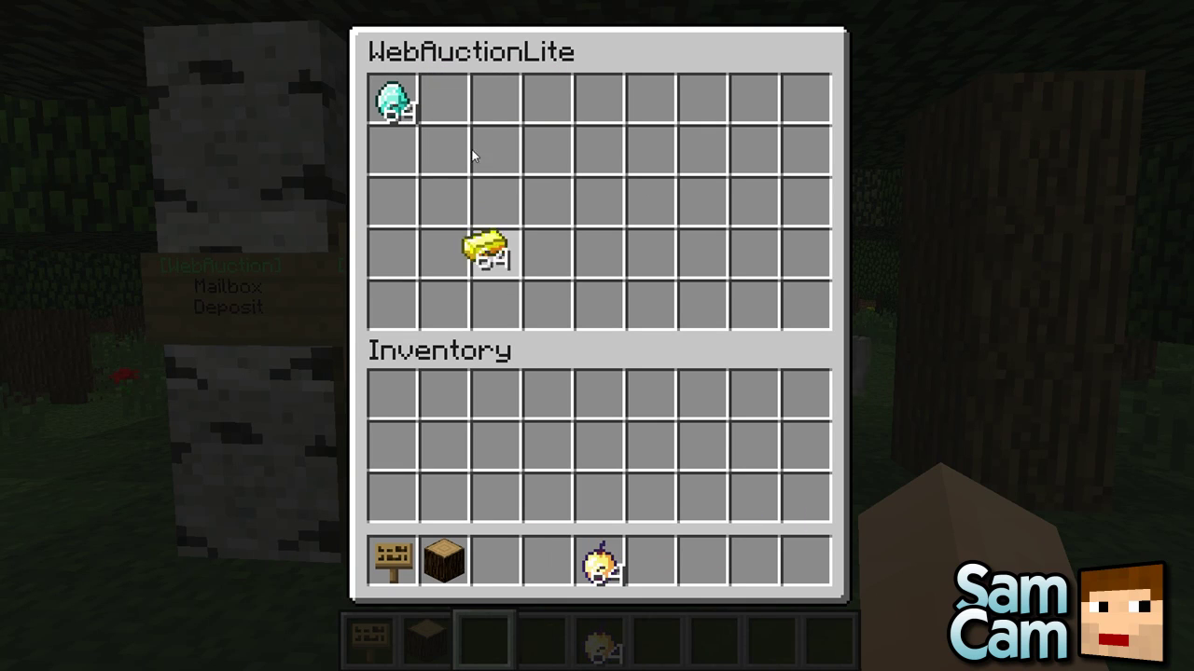
{"action": "left_click", "coordinate": [445, 99]}
{"action": "left_click", "coordinate": [601, 562]}
{"action": "left_click", "coordinate": [496, 99]}
{"action": "key", "text": "Escape"}
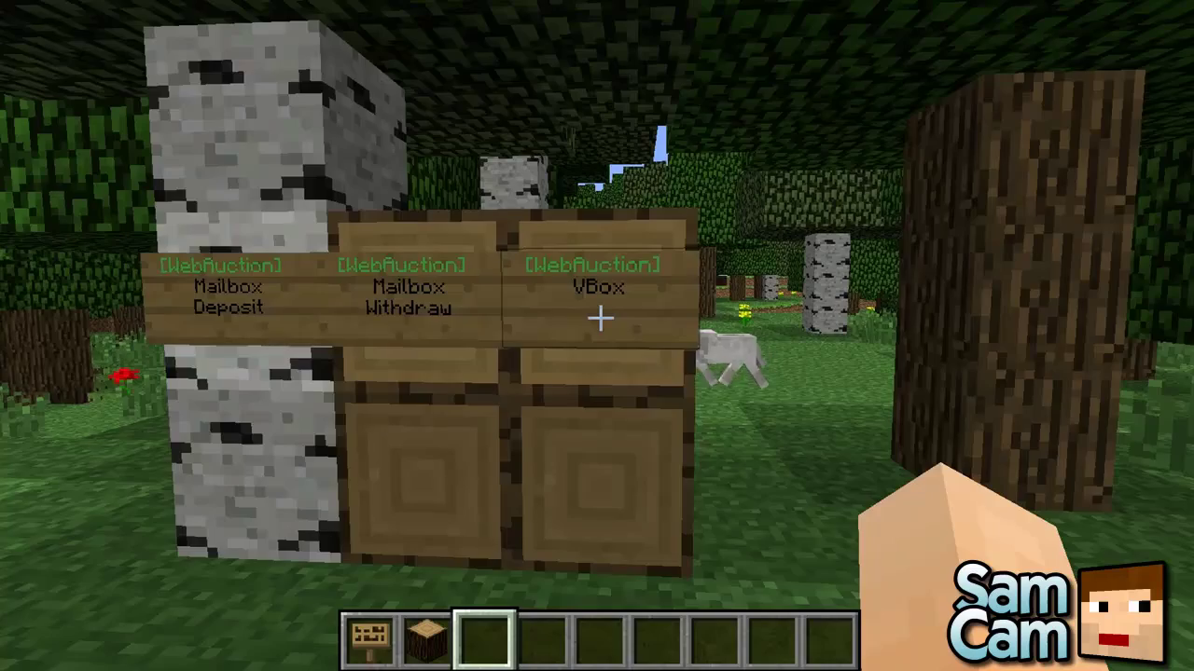
Reopen the VBox sign's storage to check the stored stacks, and close it again
{"action": "key", "text": "s"}
{"action": "key", "text": "w"}
{"action": "right_click", "coordinate": [600, 319]}
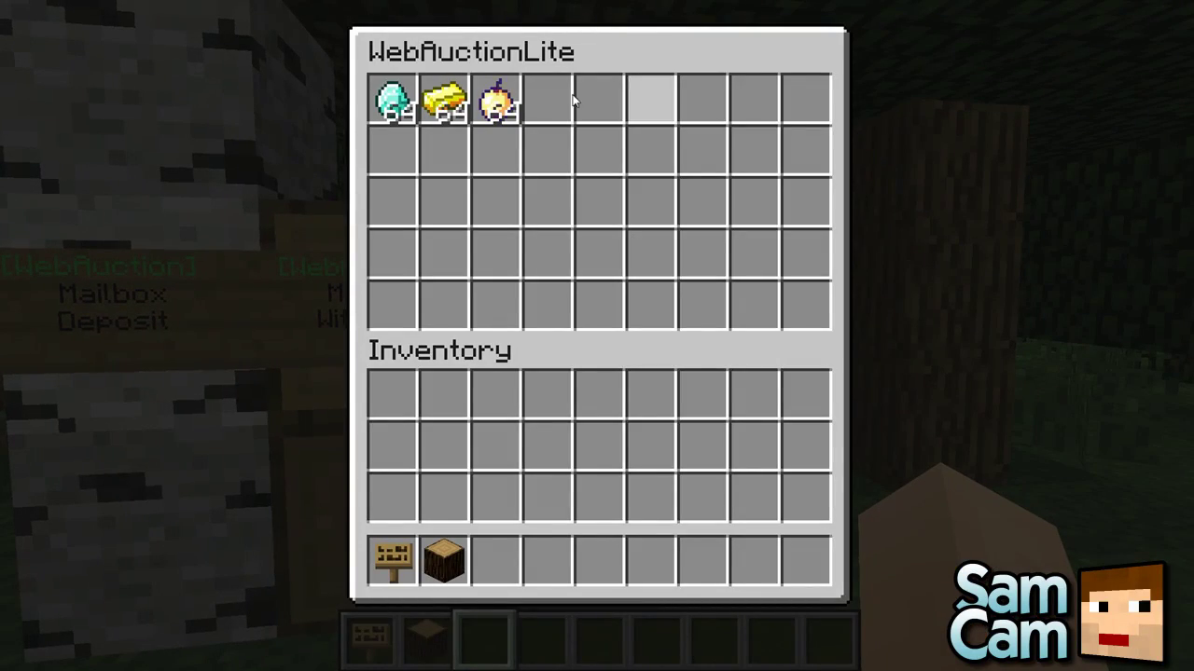
{"action": "key", "text": "Escape"}
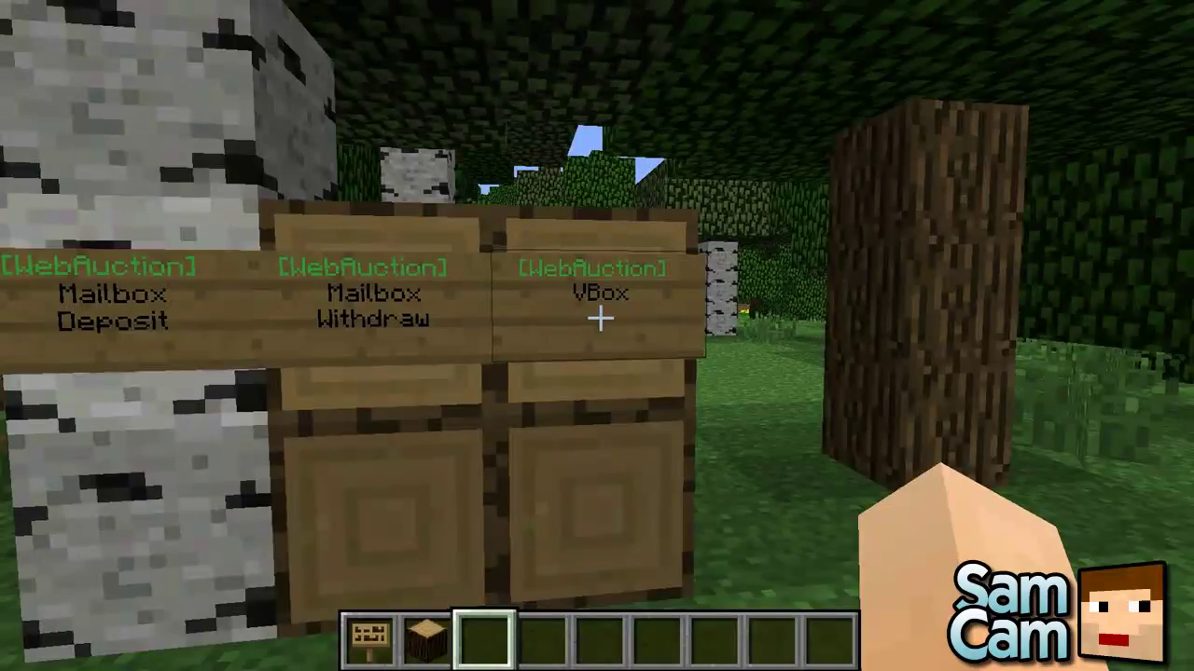
Take the golden apple stack out of the VBox into the hotbar and put it back beside the gold ingots
{"action": "key", "text": "s"}
{"action": "right_click", "coordinate": [600, 319]}
{"action": "left_click", "coordinate": [494, 100]}
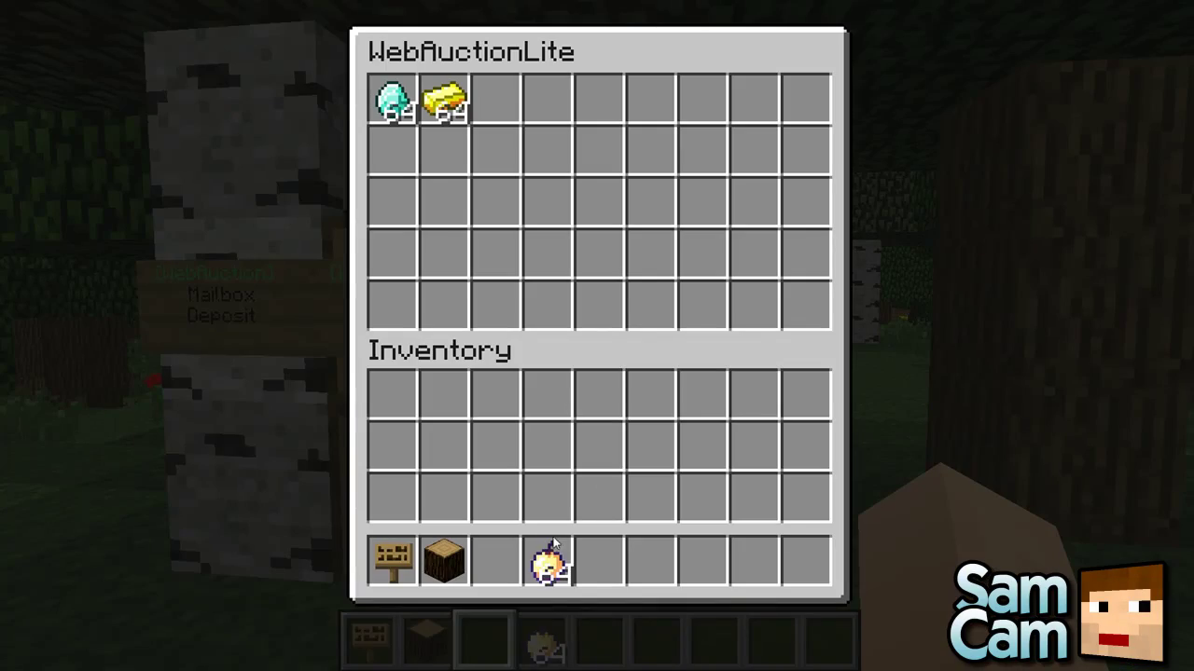
{"action": "left_click", "coordinate": [547, 560]}
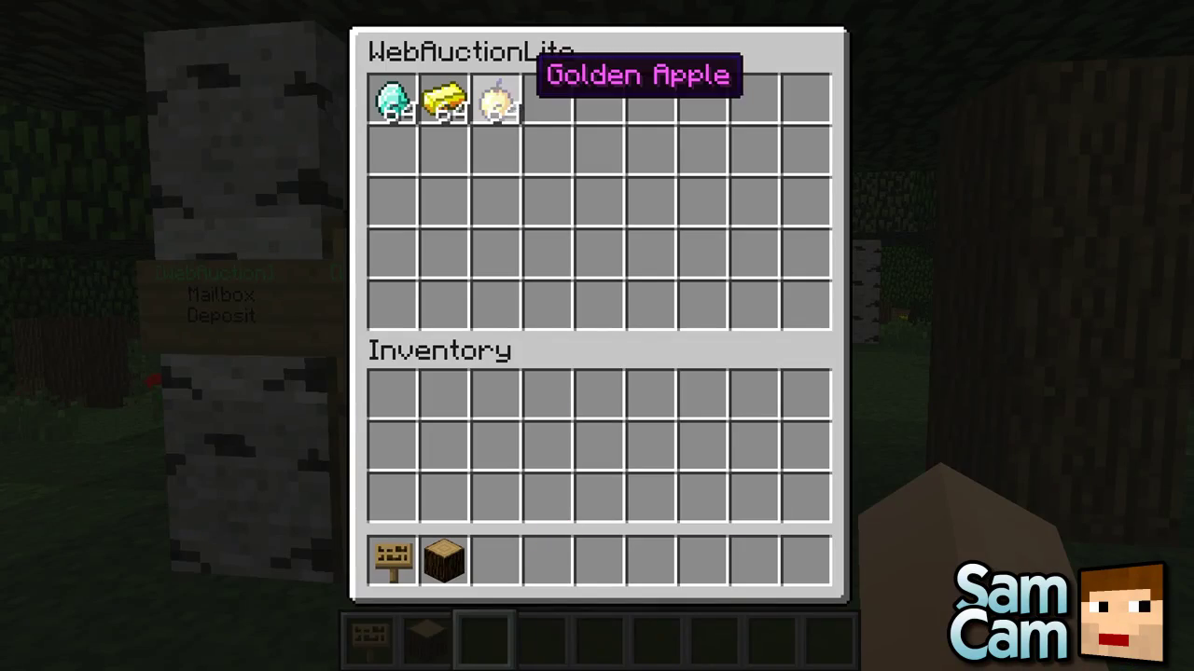
{"action": "key", "text": "Escape"}
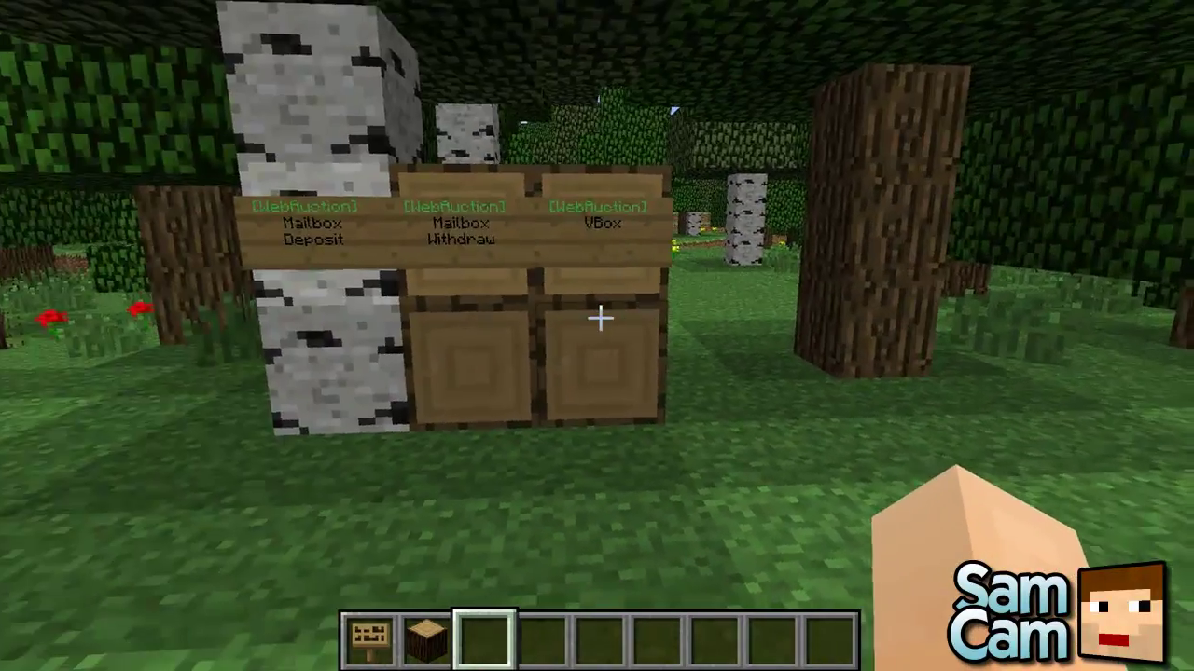
Run the "/wa mailbox" command in the in-game chat
{"action": "key", "text": "t"}
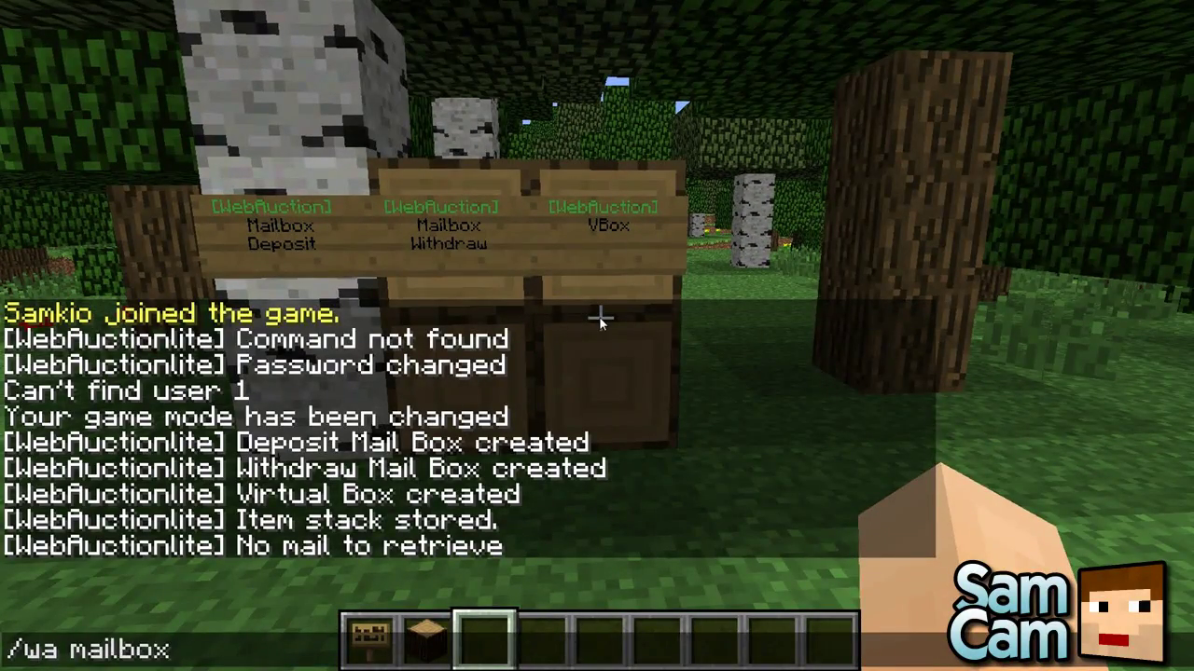
{"action": "key", "text": "Return"}
{"action": "key", "text": "Escape"}
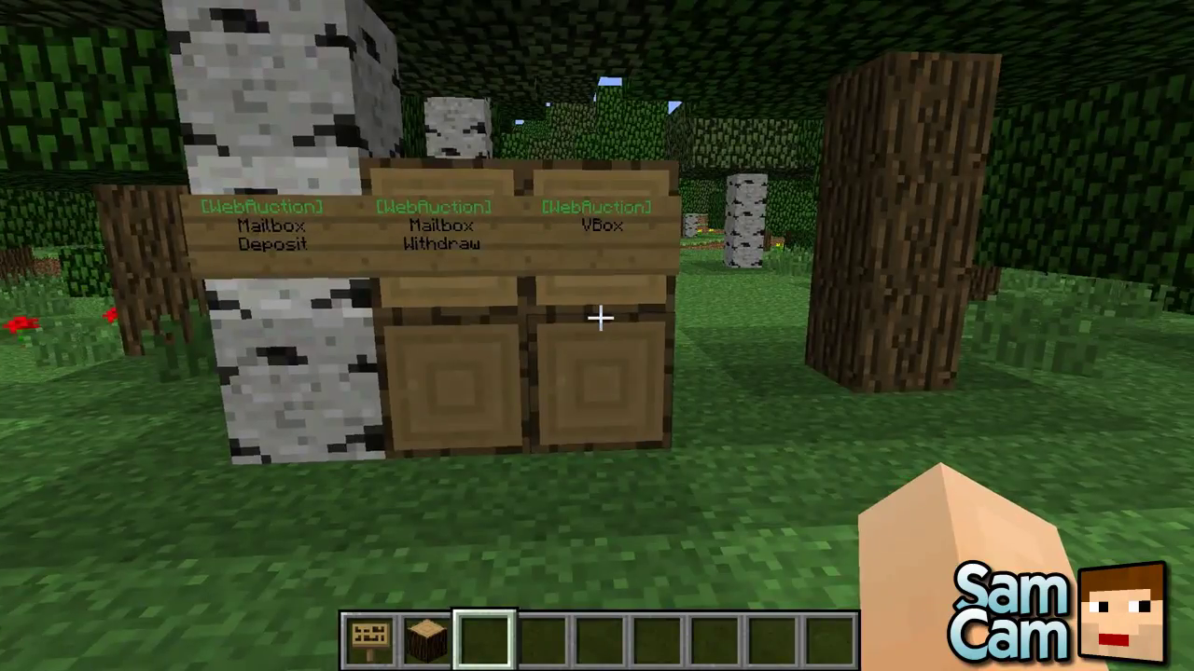
{"action": "key", "text": "w"}
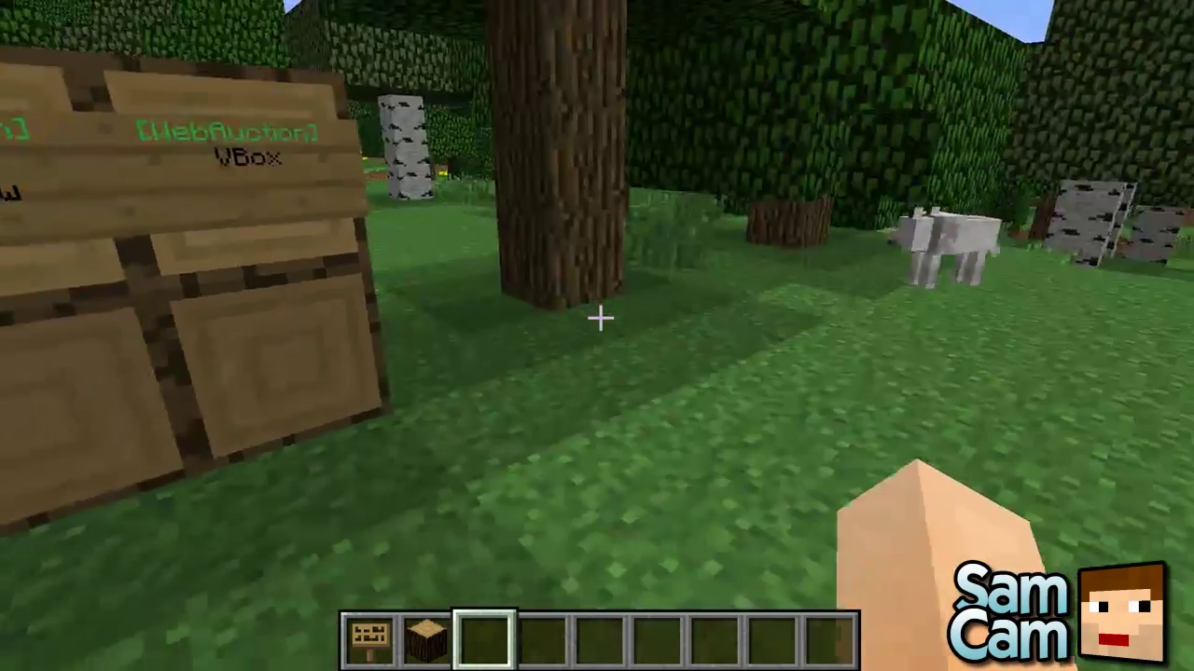
{"action": "key", "text": "w"}
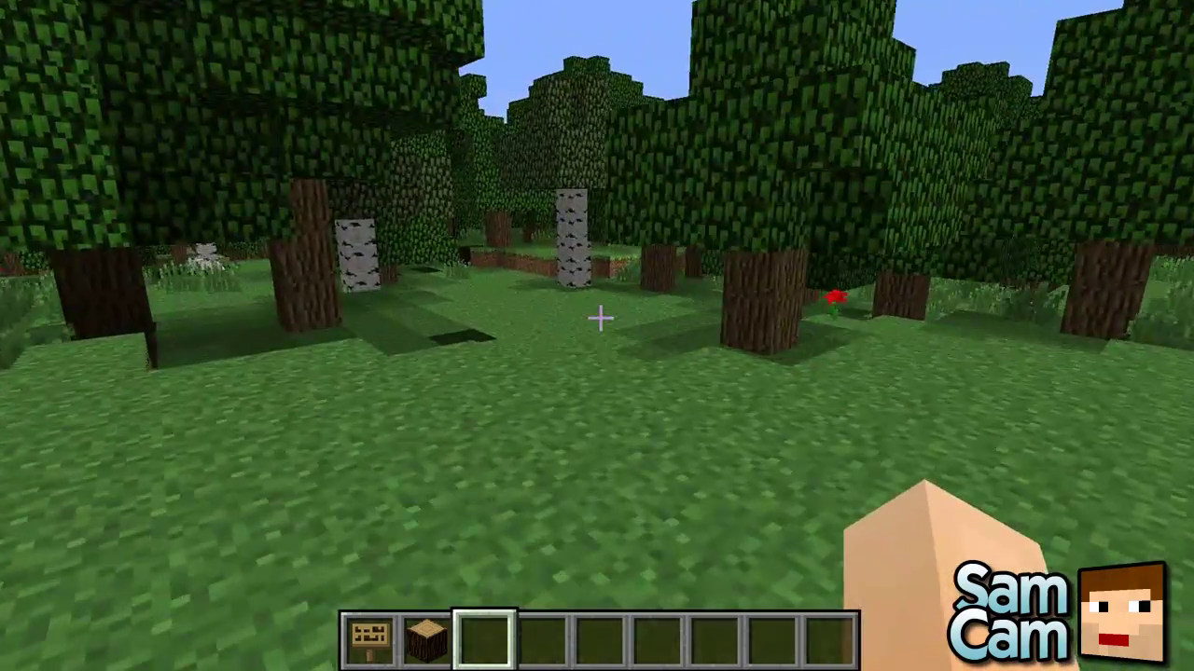
{"action": "key", "text": "w"}
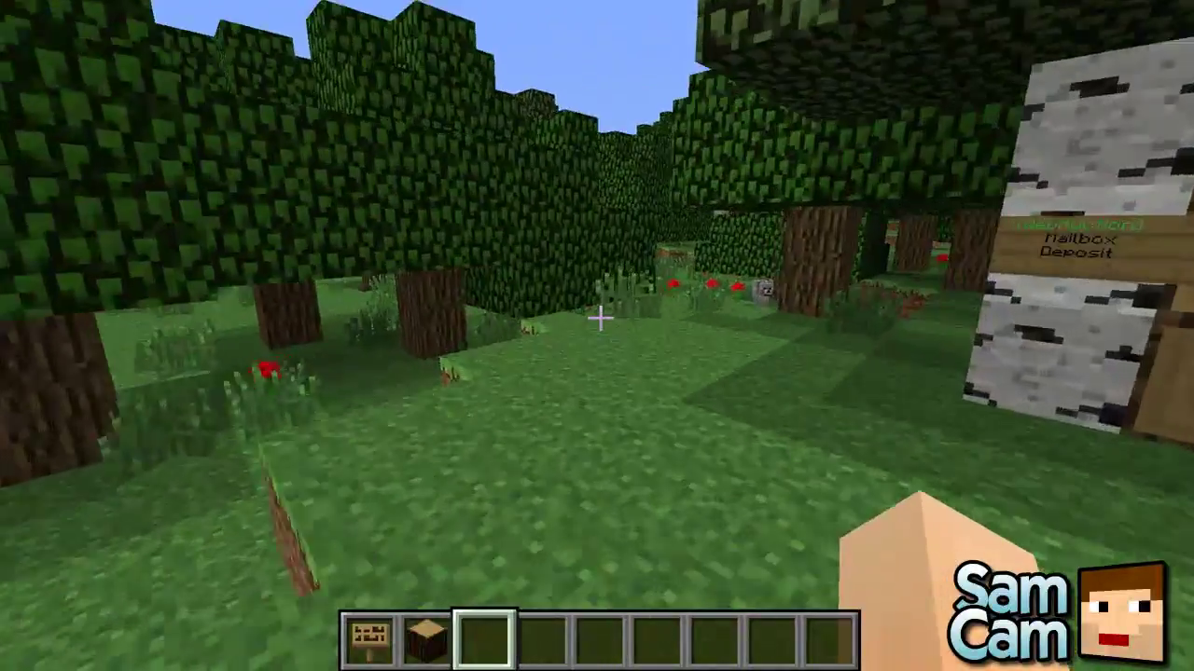
{"action": "key", "text": "w"}
Search the creative inventory for "cobbl" and add a stack of 64 cobblestone to the fourth hotbar slot
{"action": "key", "text": "e"}
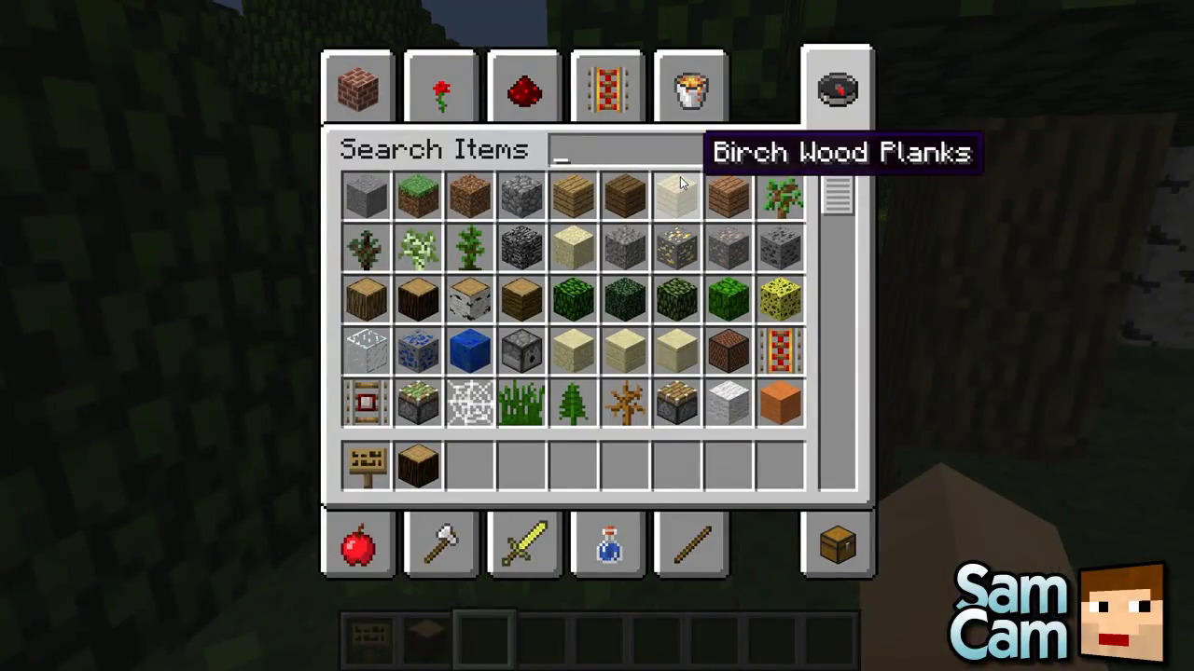
{"action": "type", "text": "cobbl"}
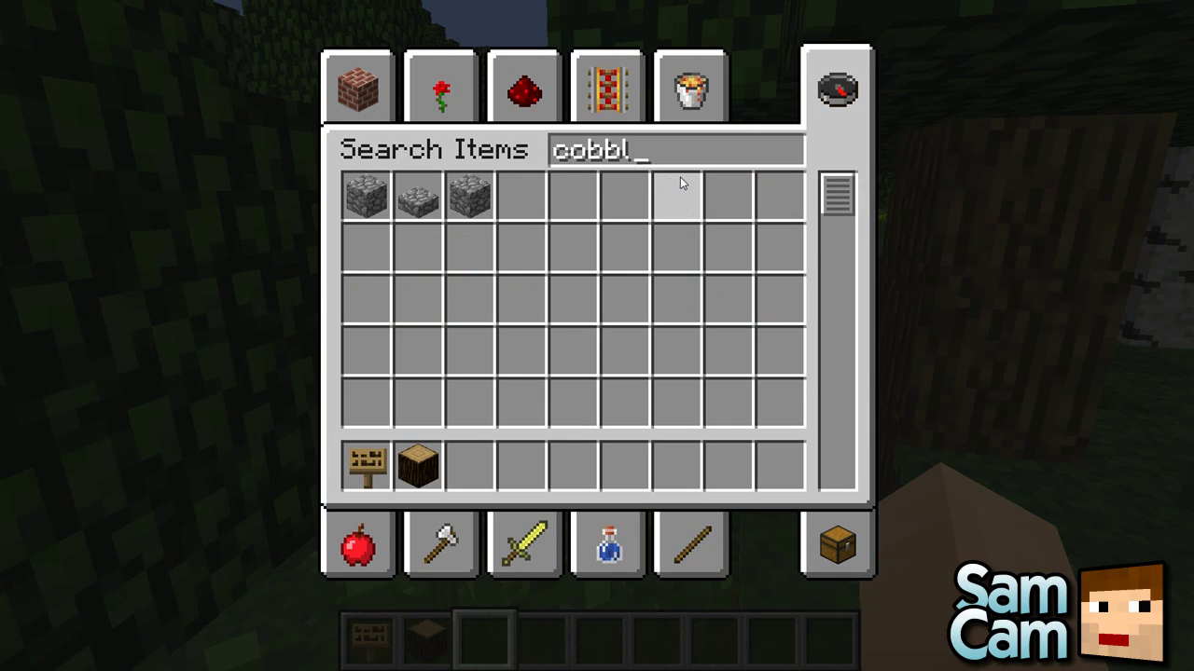
{"action": "left_click", "coordinate": [366, 196]}
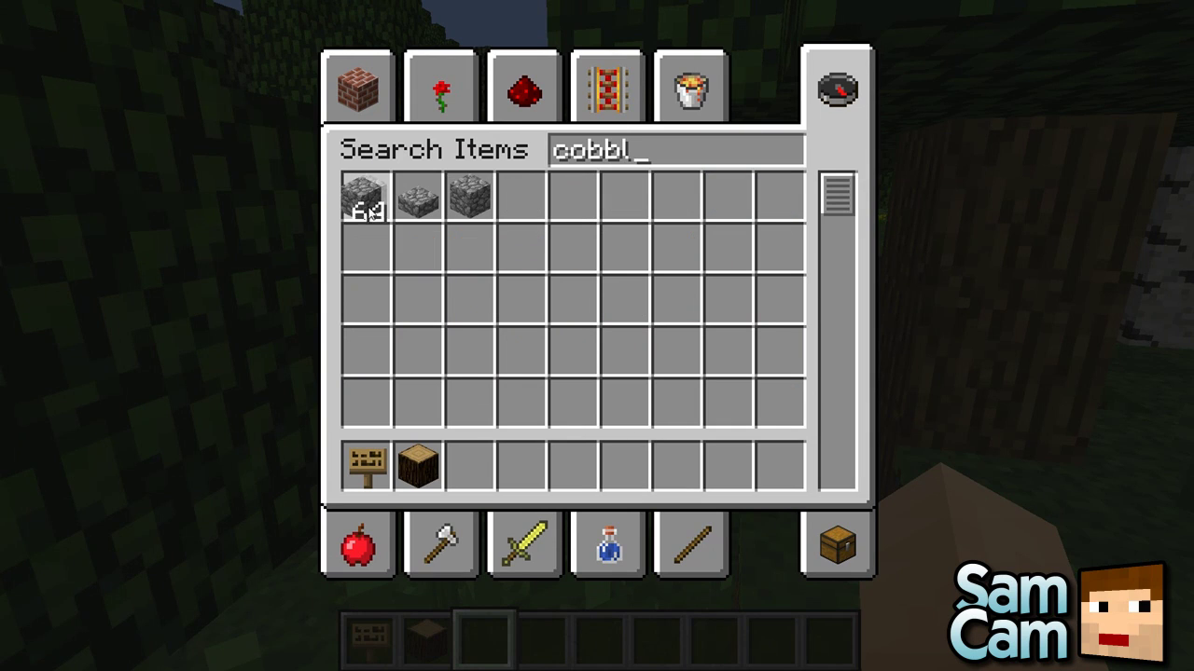
{"action": "left_click", "coordinate": [523, 464]}
{"action": "key", "text": "e"}
Hold the cobblestone stack and deposit it through the Mailbox Deposit sign
{"action": "key", "text": "4"}
{"action": "key", "text": "w"}
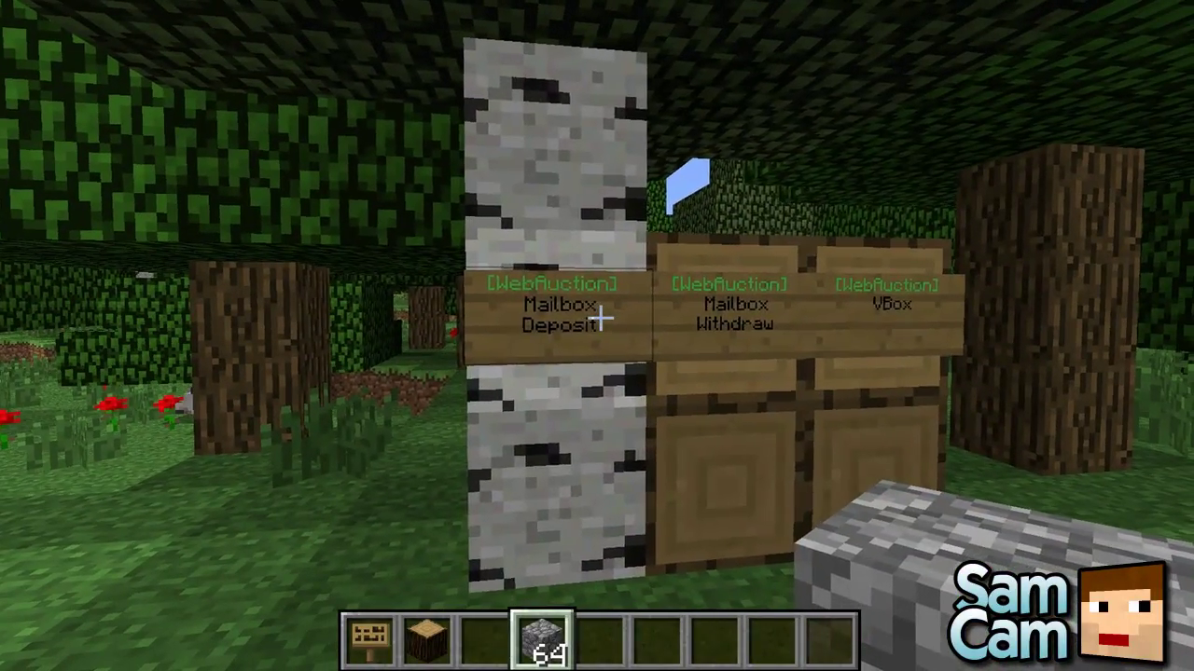
{"action": "right_click", "coordinate": [602, 319]}
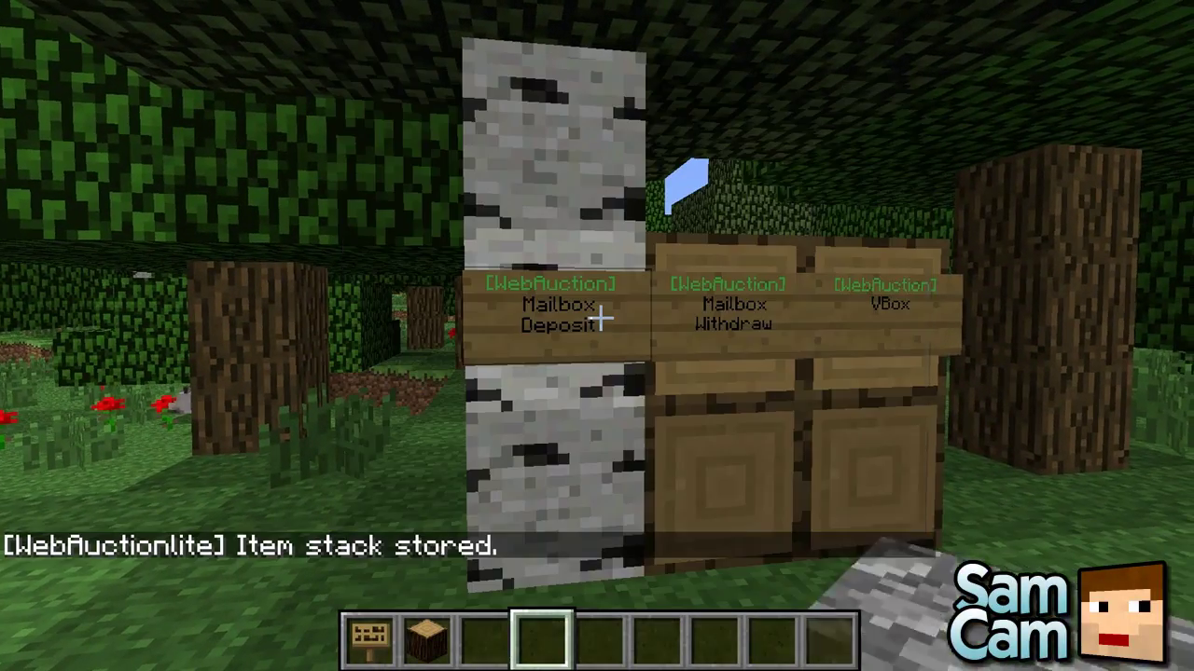
{"action": "key", "text": "w"}
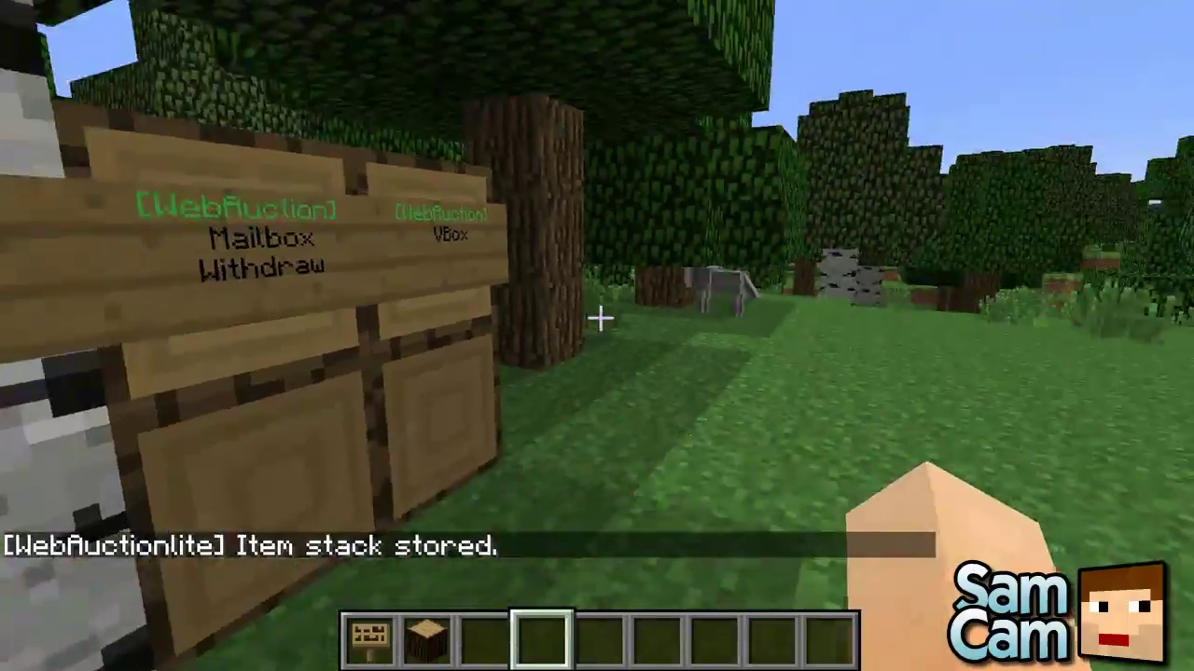
{"action": "key", "text": "w"}
{"action": "key", "text": "w"}
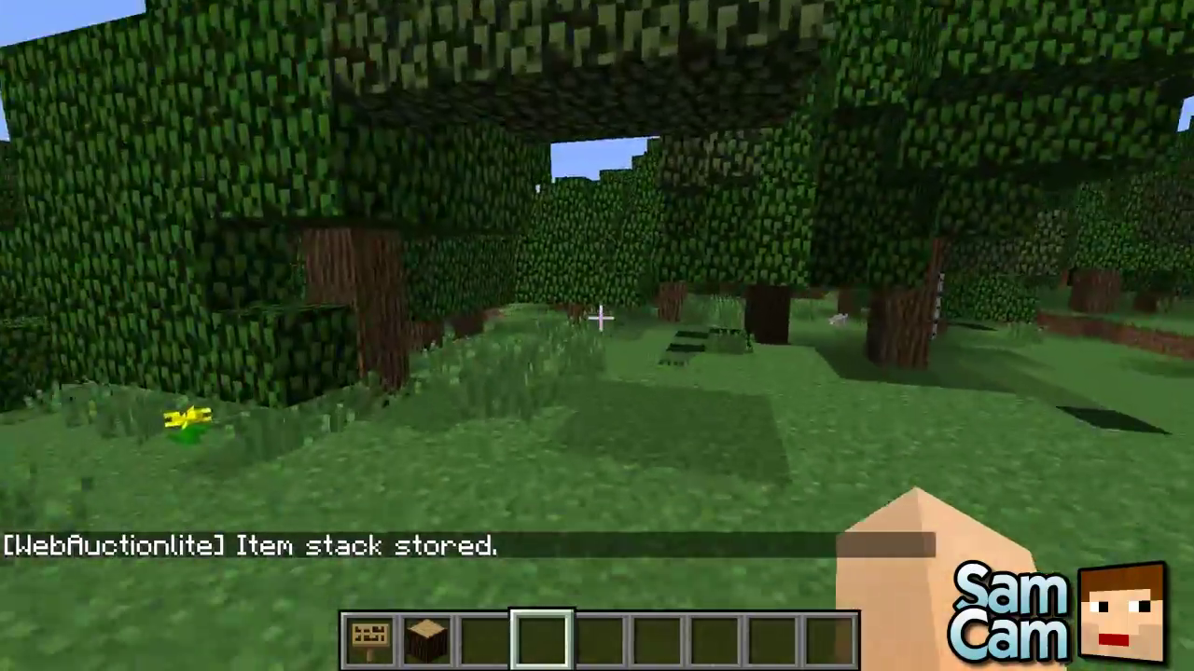
{"action": "key", "text": "w"}
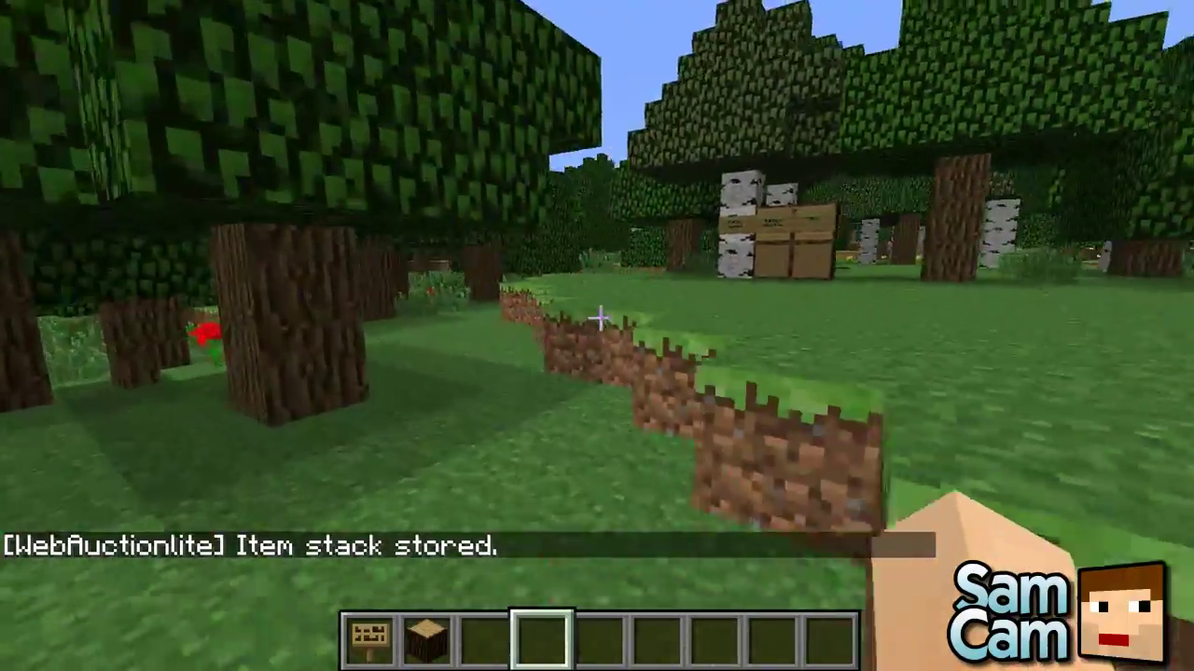
Return to the signs and check the Mailbox Withdraw sign for mail once more
{"action": "key", "text": "s"}
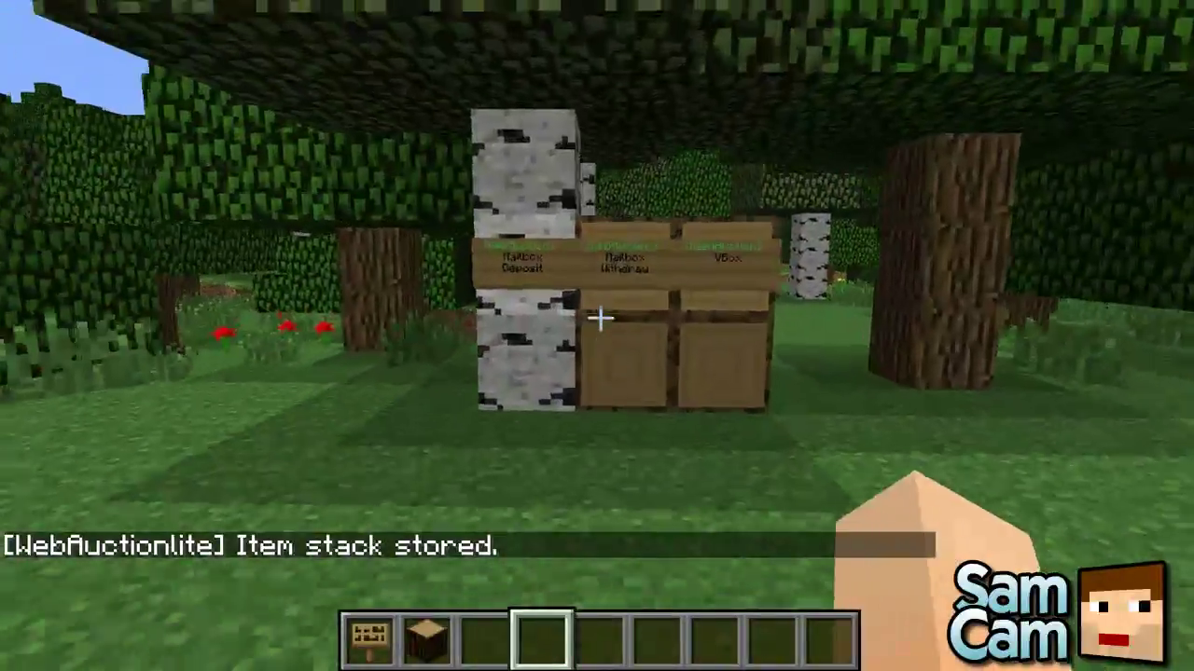
{"action": "key", "text": "w"}
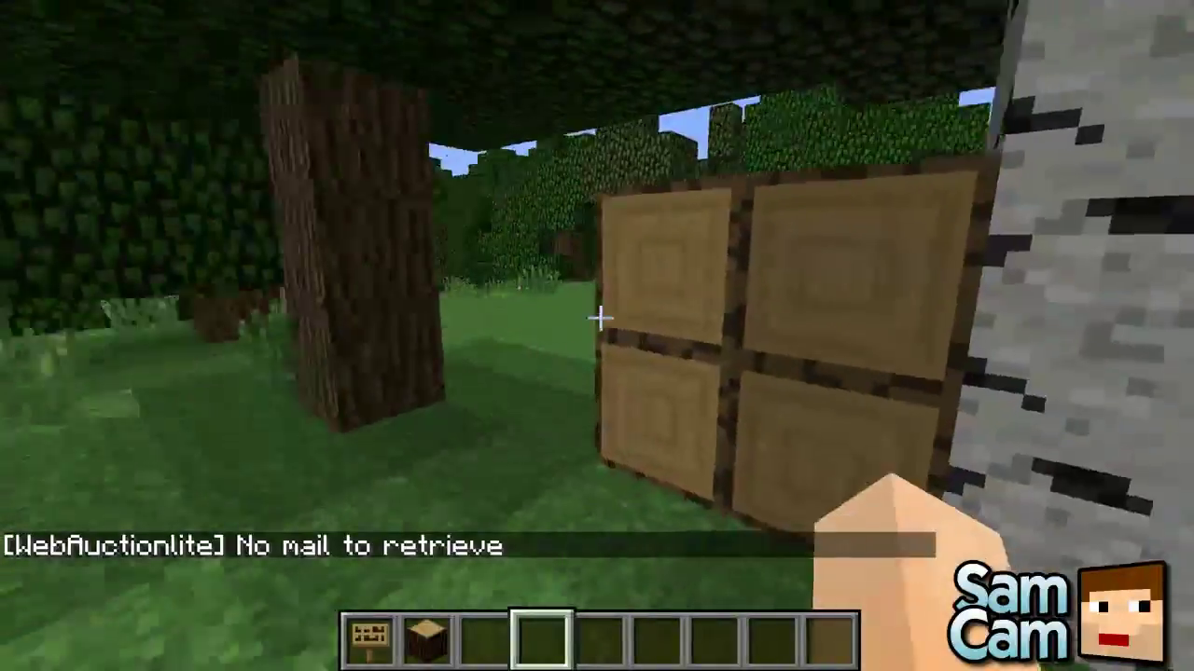
{"action": "key", "text": "w"}
{"action": "key", "text": "s"}
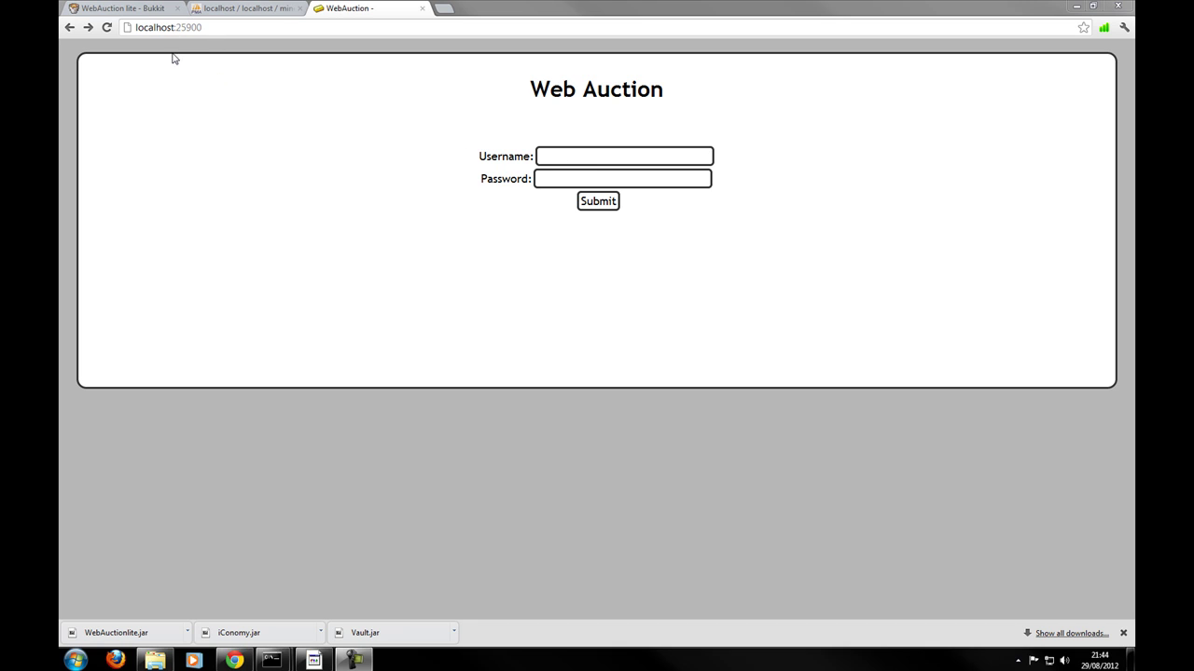
Log in to the Web Auction site with the player's username and account password
{"action": "left_click", "coordinate": [564, 159]}
{"action": "type", "text": "s"}
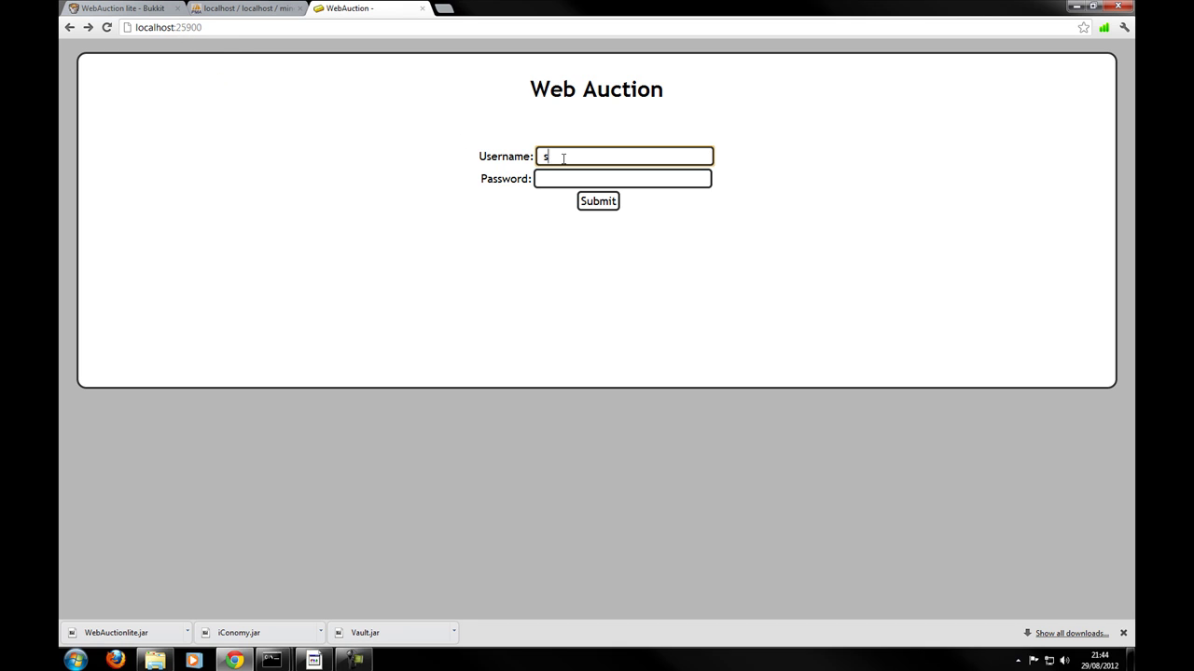
{"action": "type", "text": "amkio"}
{"action": "key", "text": "Tab"}
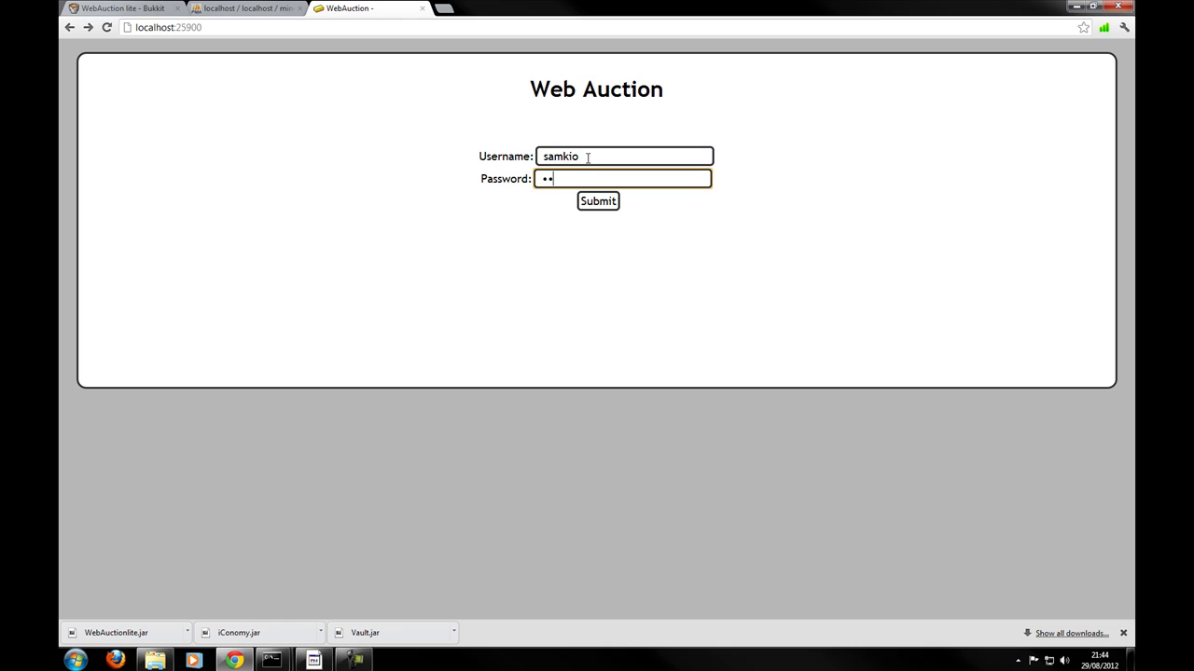
{"action": "key", "text": "Return"}
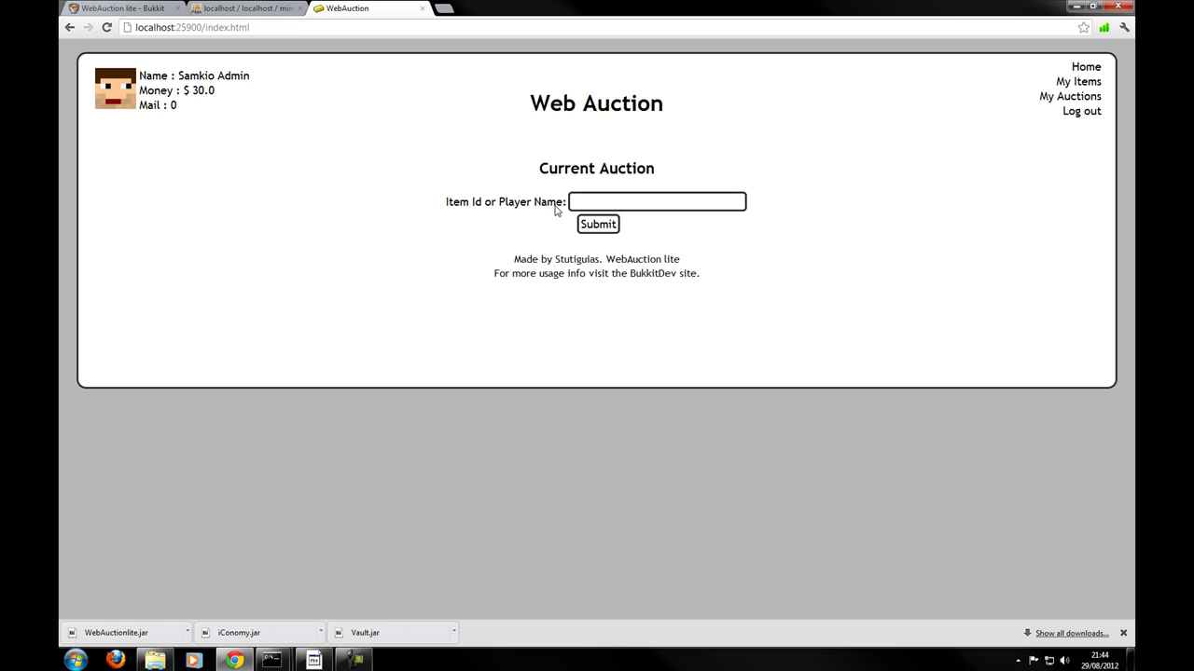
List all current auctions without entering an item ID or player name
{"action": "left_click", "coordinate": [596, 202]}
{"action": "left_click", "coordinate": [598, 225]}
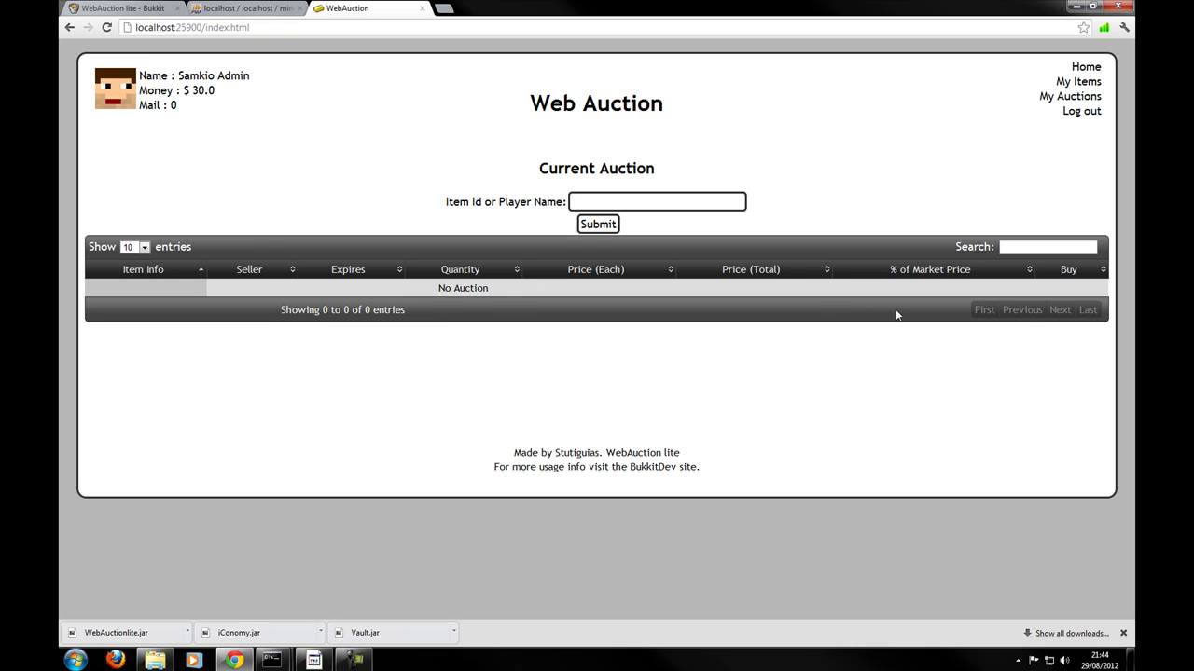
{"action": "left_click", "coordinate": [657, 202]}
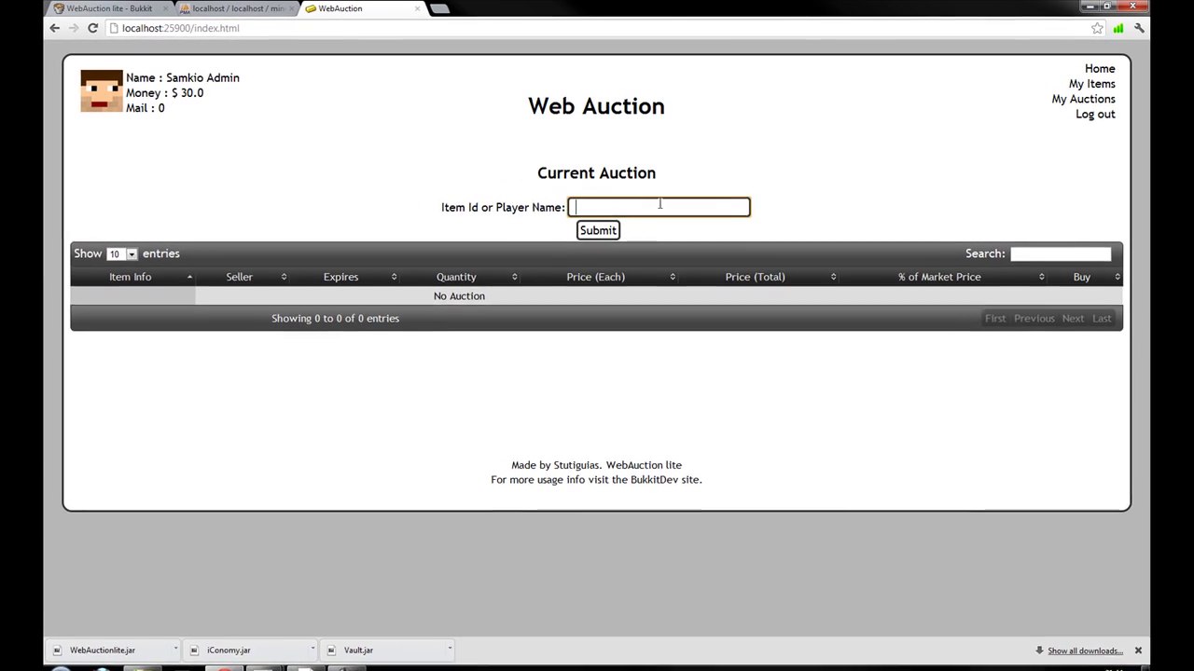
Open My Items and create an auction for 64 diamonds at a price of 100
{"action": "left_click", "coordinate": [1089, 84]}
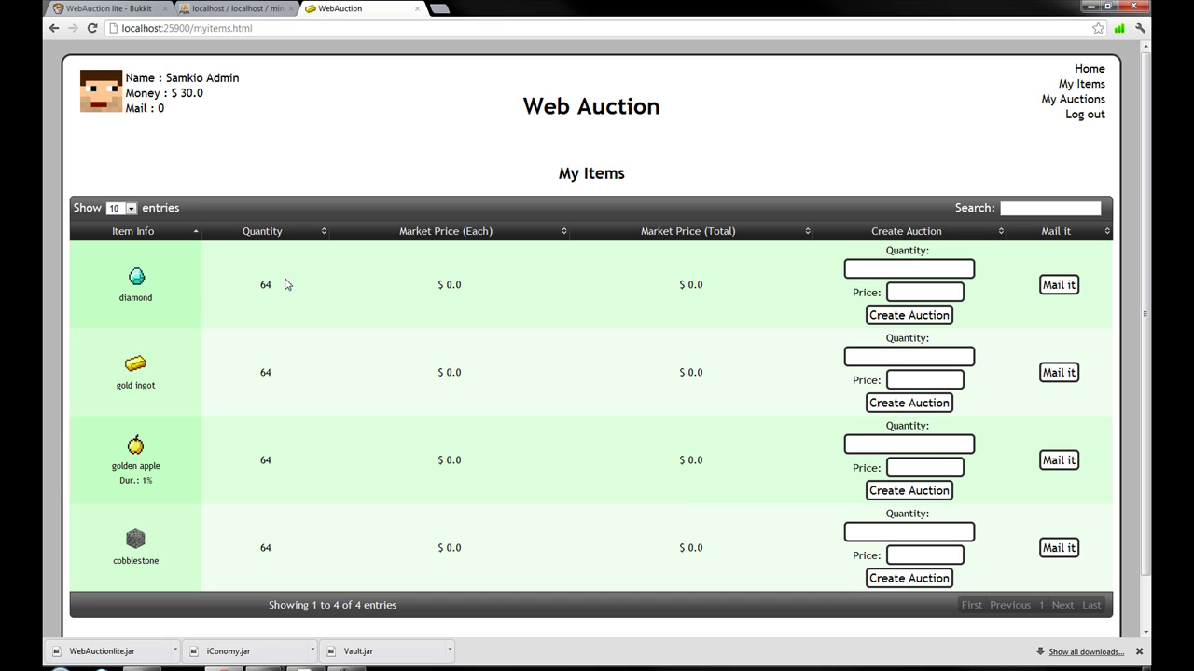
{"action": "left_click", "coordinate": [885, 266]}
{"action": "left_click", "coordinate": [951, 295]}
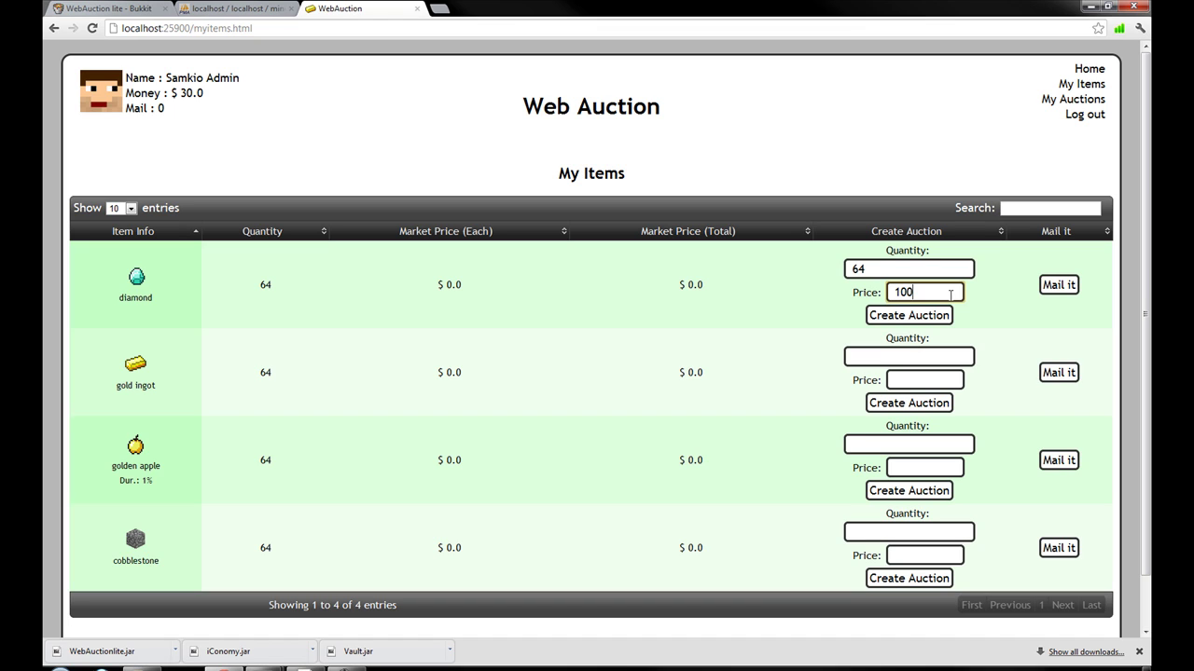
{"action": "left_click", "coordinate": [907, 316]}
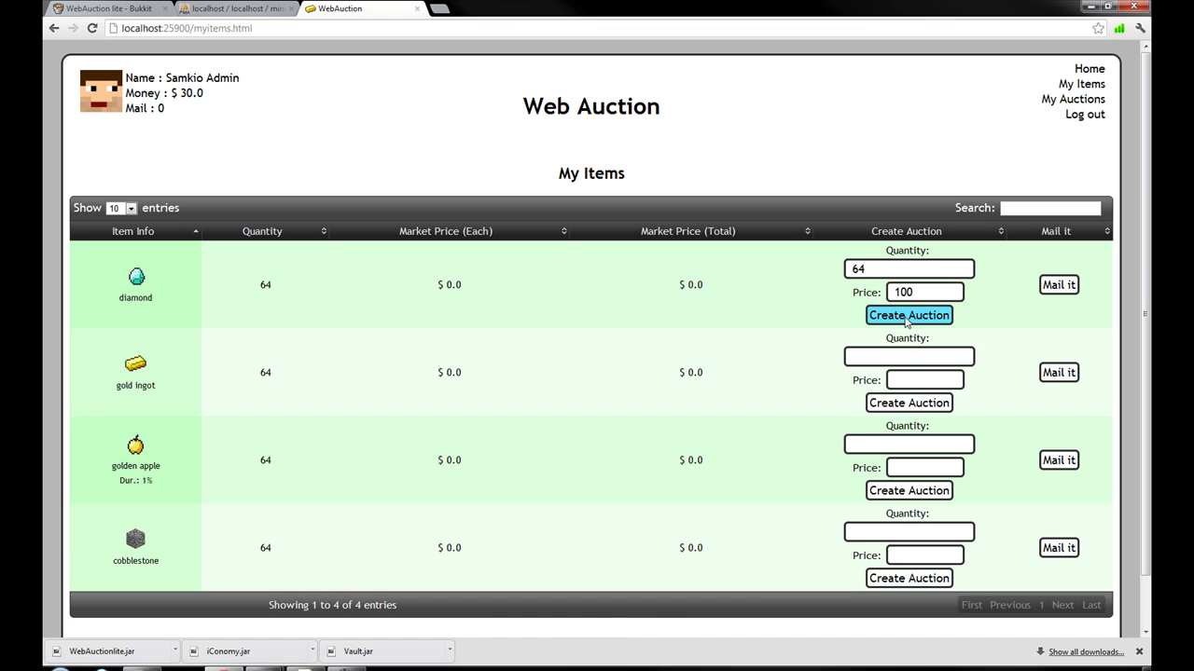
Create an auction for 64 gold ingots at a price of 5
{"action": "left_click", "coordinate": [870, 308]}
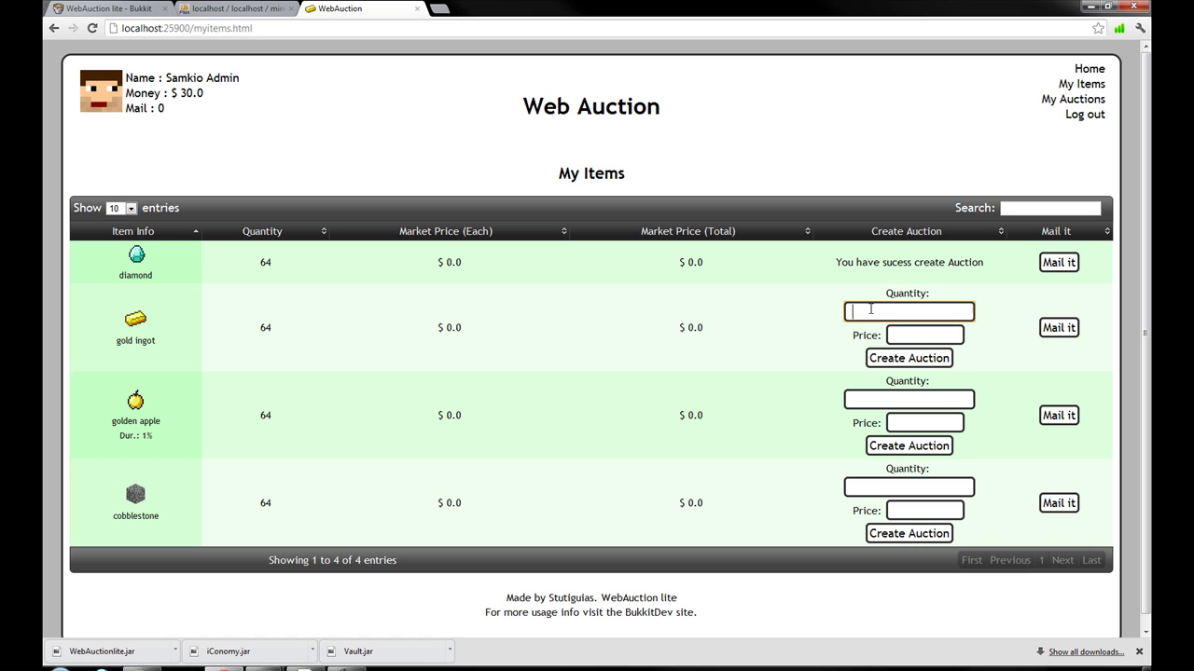
{"action": "left_click", "coordinate": [900, 333]}
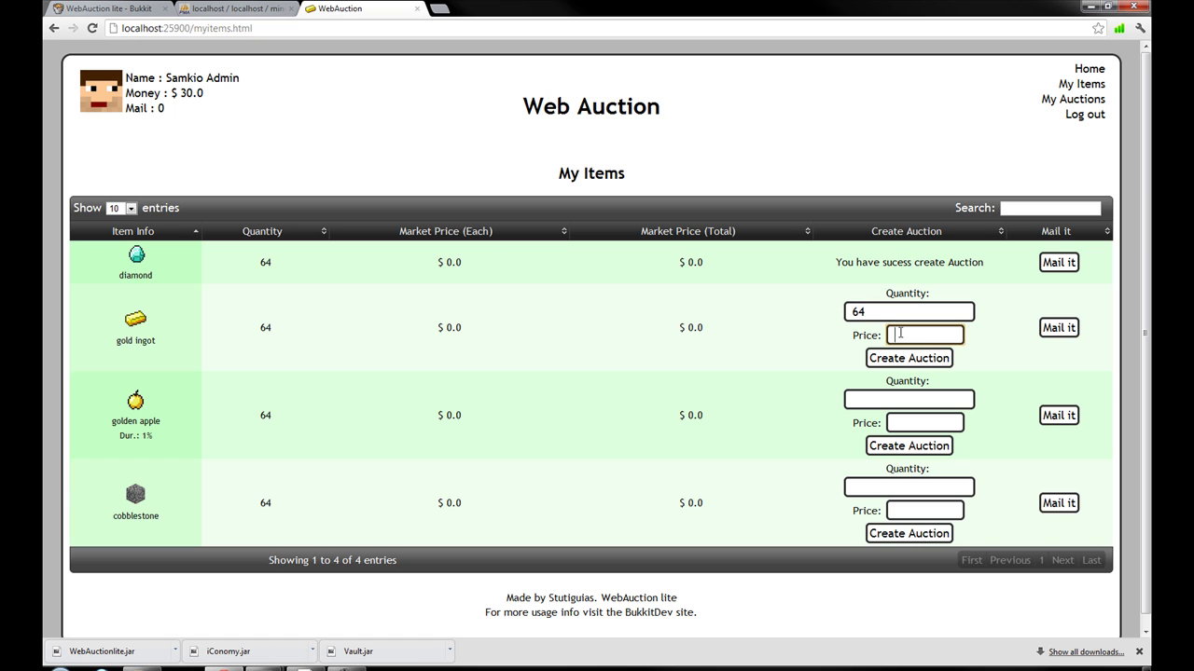
{"action": "left_click", "coordinate": [897, 358]}
Create an auction for 64 golden apples at a price of 1
{"action": "left_click", "coordinate": [901, 341]}
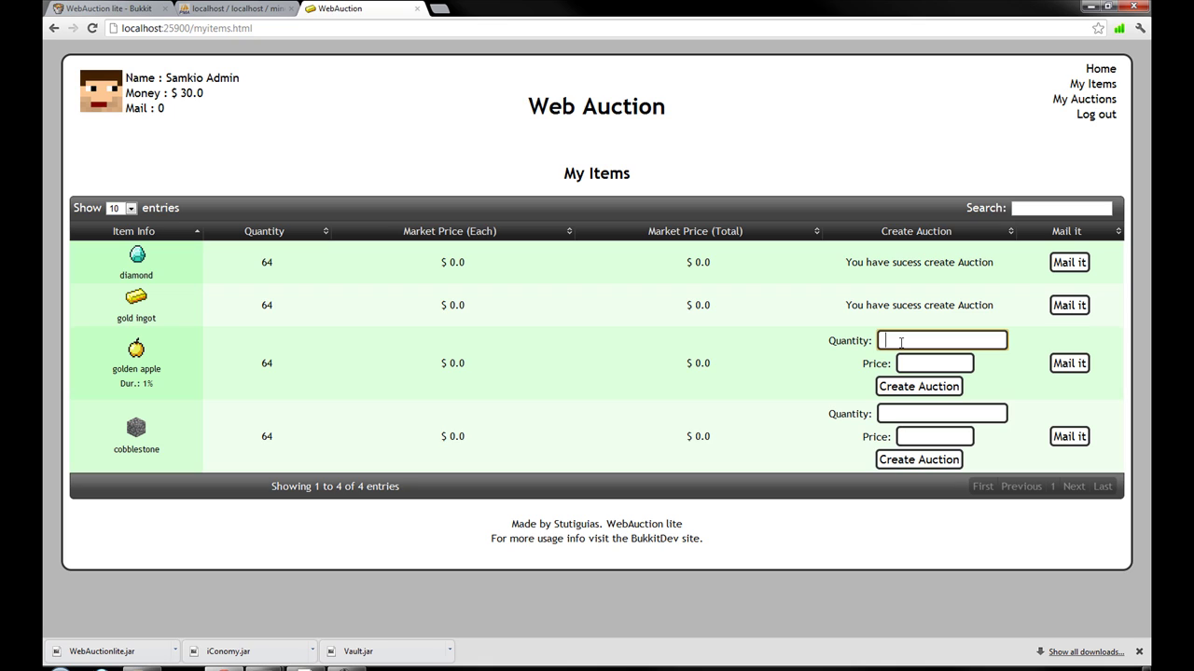
{"action": "type", "text": "64"}
{"action": "left_click", "coordinate": [911, 360]}
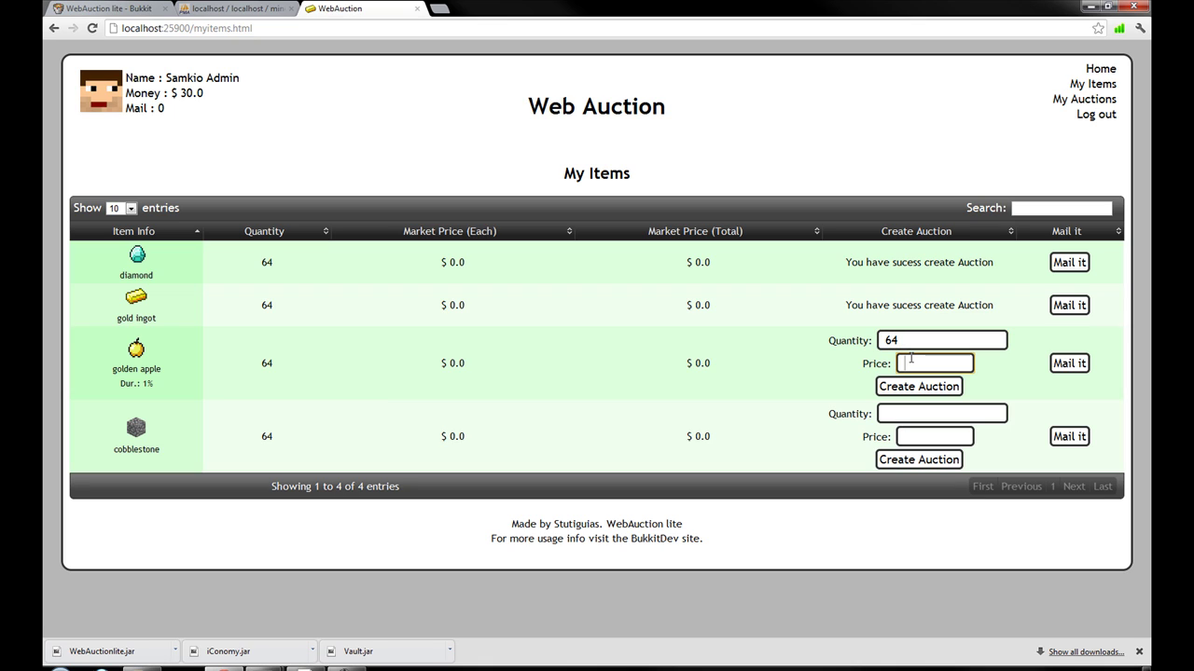
{"action": "left_click", "coordinate": [918, 386]}
Create an auction for 64 cobblestone at a price of 0.1
{"action": "left_click", "coordinate": [918, 398]}
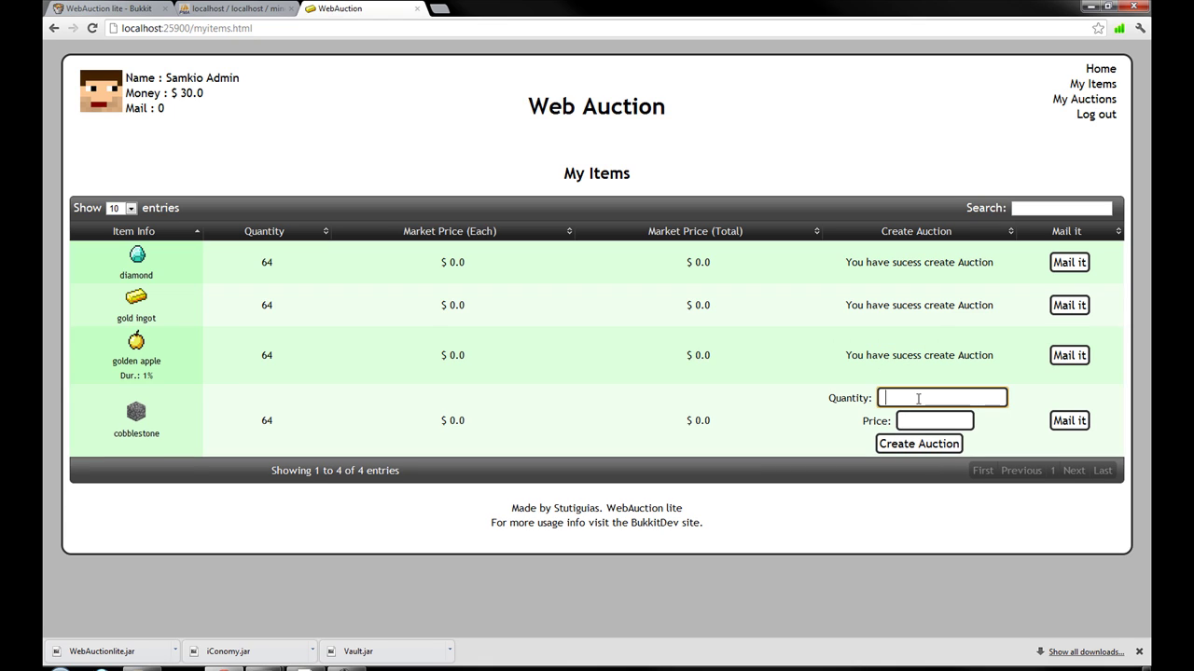
{"action": "type", "text": "64"}
{"action": "left_click", "coordinate": [928, 422]}
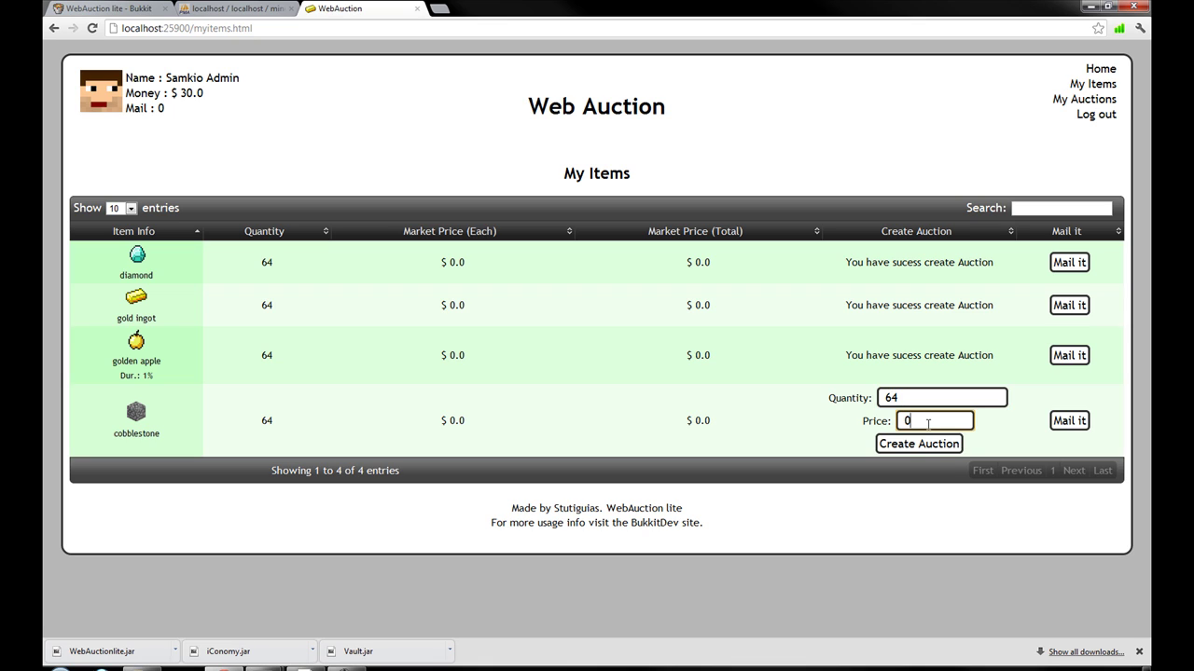
{"action": "left_click", "coordinate": [918, 444]}
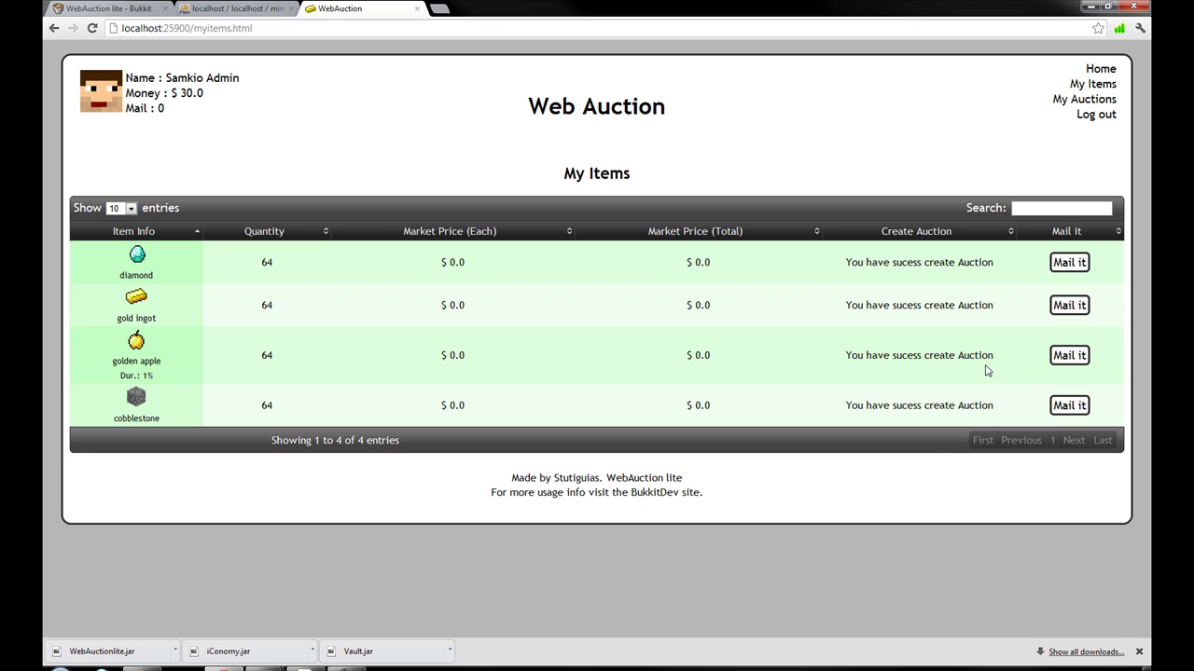
Return to the home page, list all current auctions, and examine the first listing's total price and percentage of market price
{"action": "left_click", "coordinate": [1104, 70]}
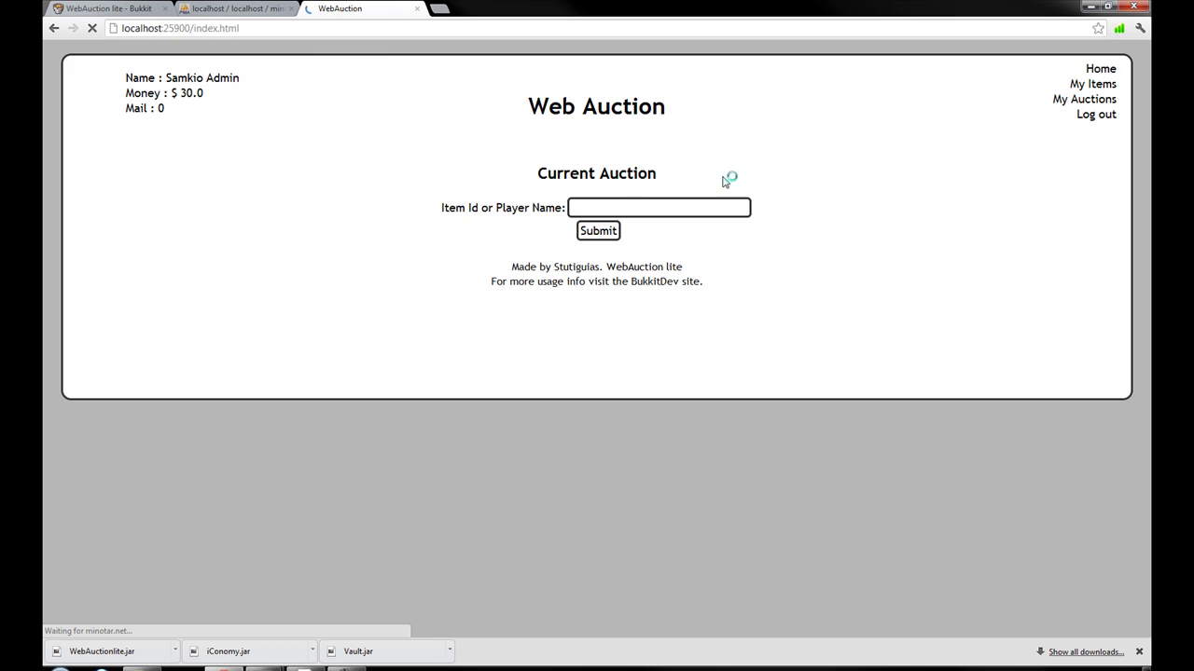
{"action": "left_click", "coordinate": [606, 231]}
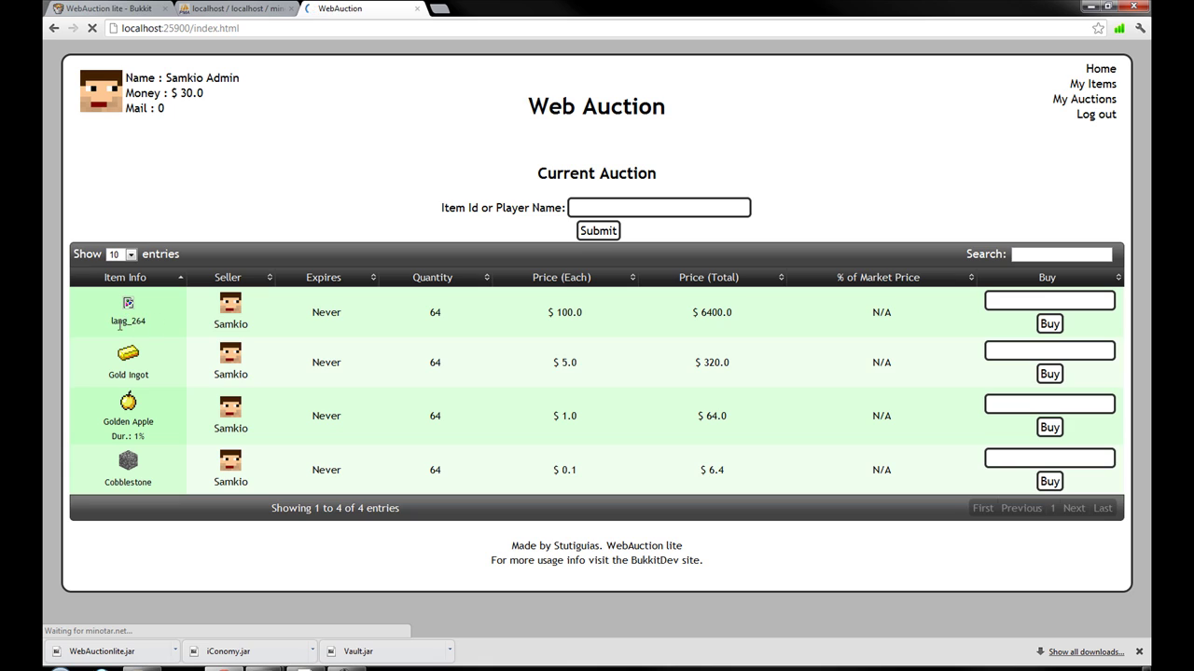
{"action": "left_click", "coordinate": [91, 28]}
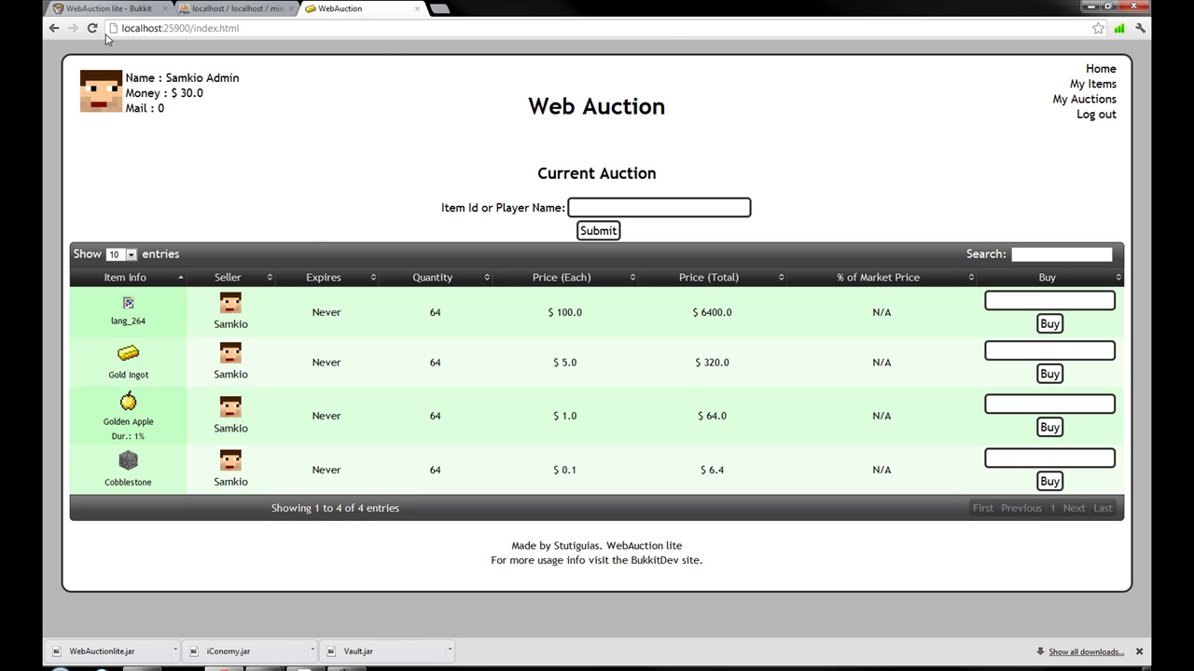
{"action": "left_click", "coordinate": [93, 28]}
{"action": "triple_click", "coordinate": [723, 313]}
{"action": "left_click", "coordinate": [883, 312]}
{"action": "double_click", "coordinate": [882, 312]}
{"action": "left_click", "coordinate": [904, 315]}
Try to buy 1 item from the diamond listing, then try to buy from the gold ingot listing
{"action": "left_click", "coordinate": [1016, 301]}
{"action": "type", "text": "1"}
{"action": "left_click", "coordinate": [1043, 325]}
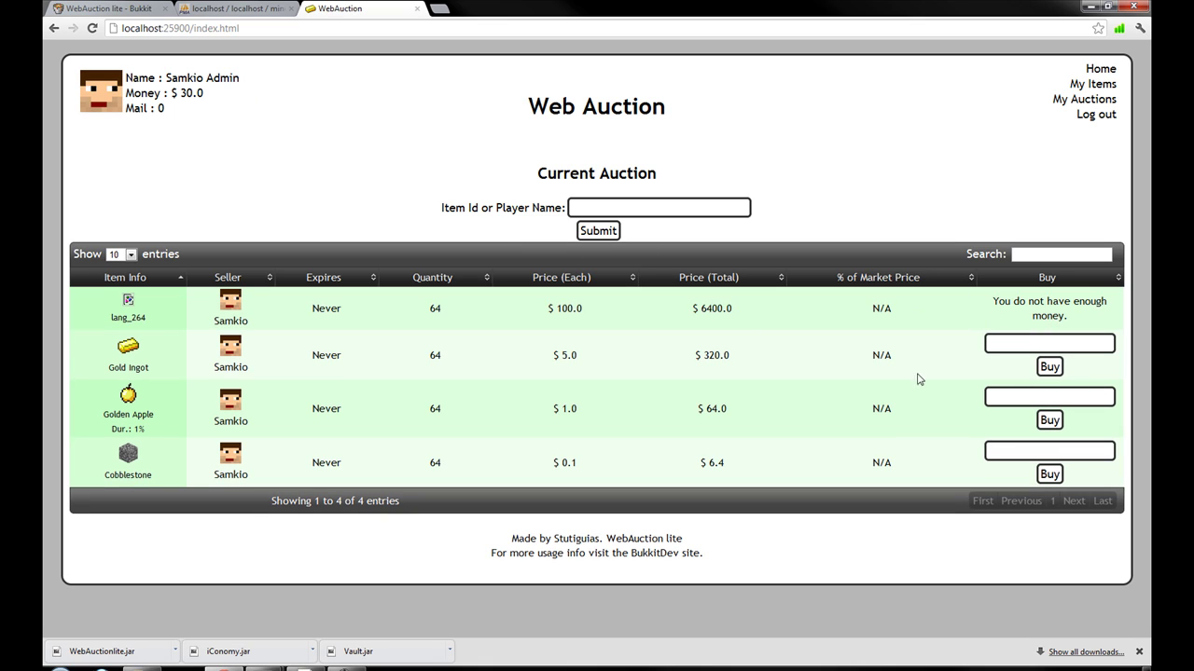
{"action": "left_click", "coordinate": [1049, 367]}
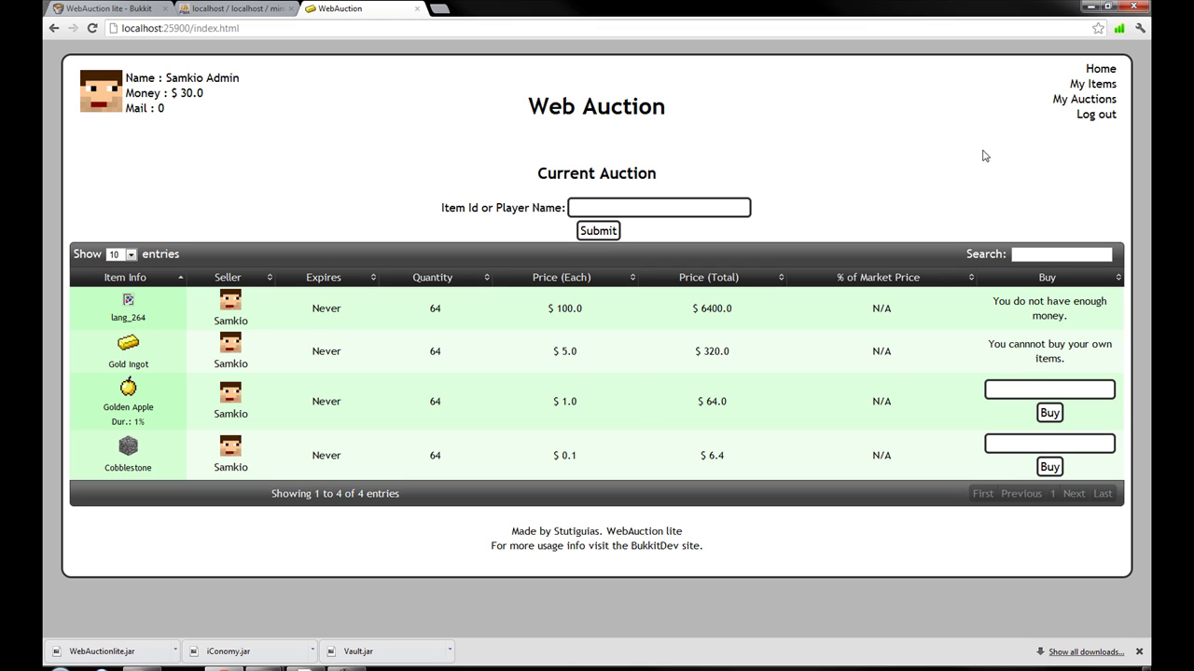
Cancel the diamond auction in My Auctions and mail the diamonds from My Items
{"action": "left_click", "coordinate": [1070, 100]}
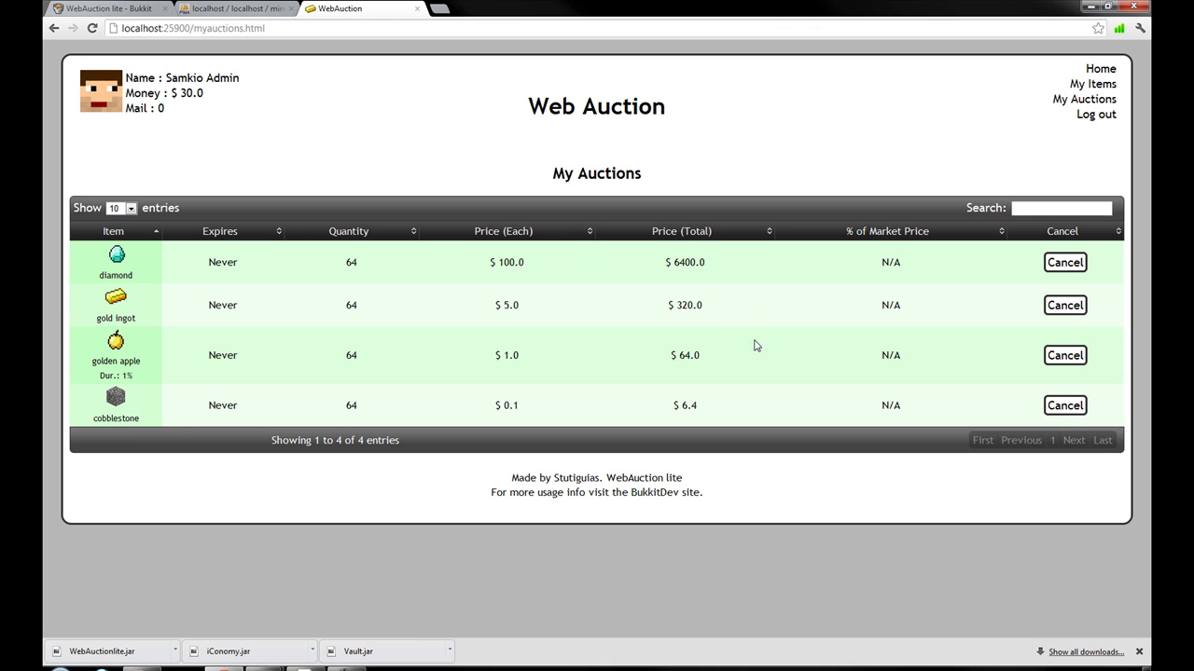
{"action": "left_click", "coordinate": [1064, 266]}
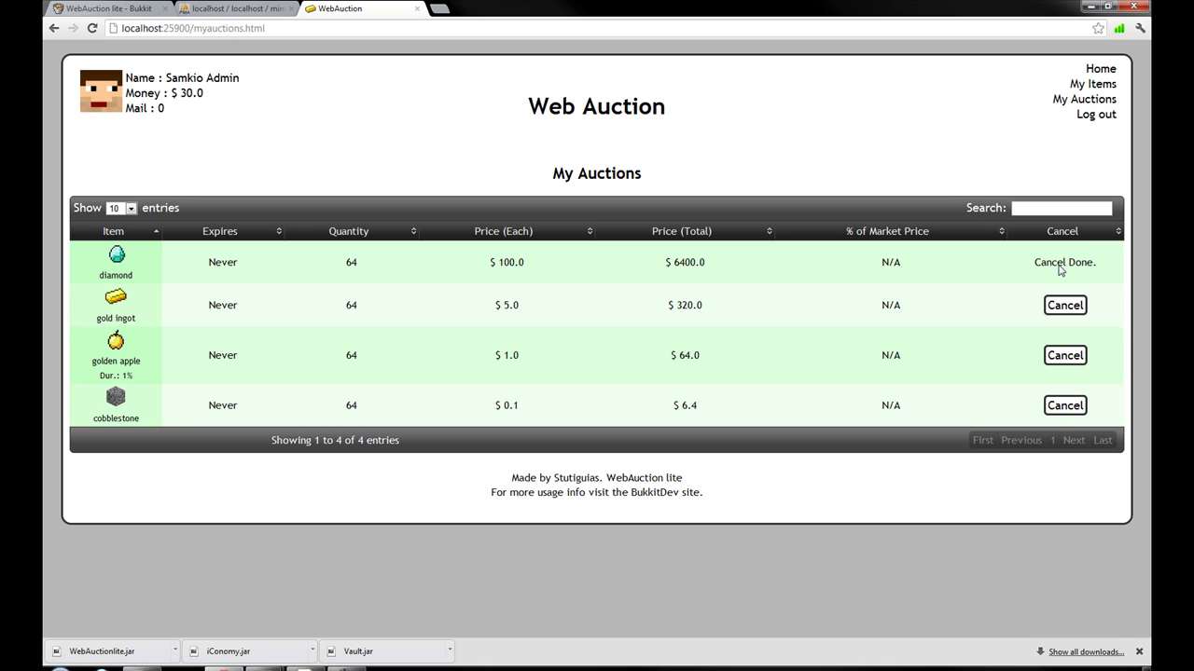
{"action": "left_click", "coordinate": [1093, 85]}
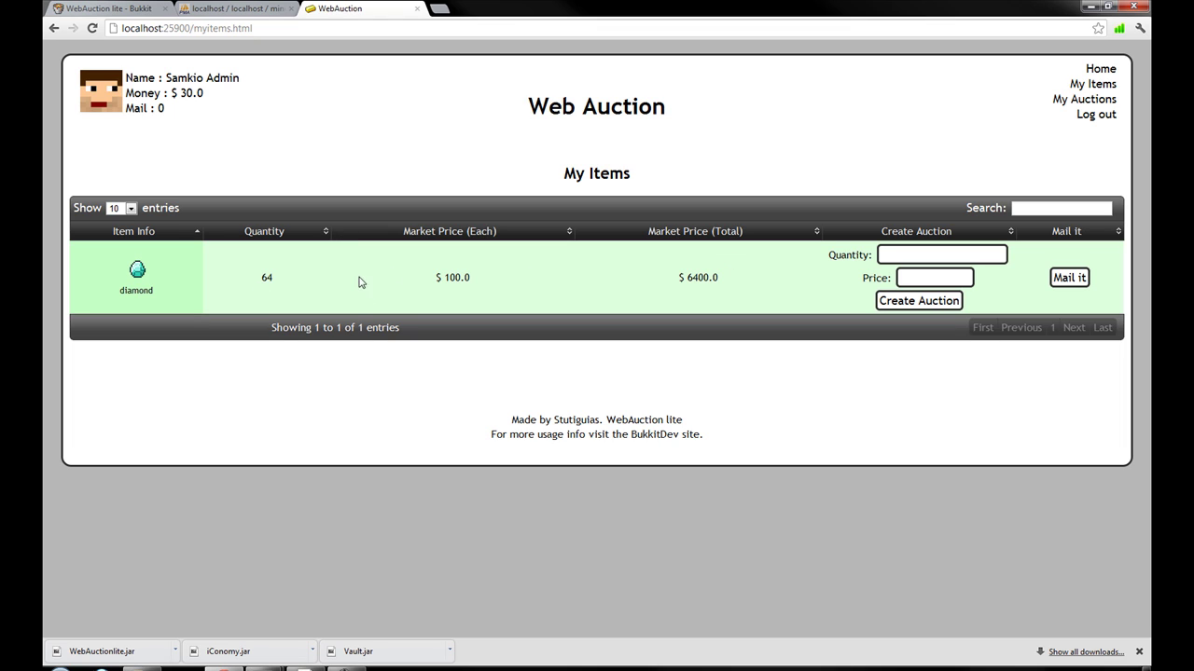
{"action": "left_click", "coordinate": [1072, 278]}
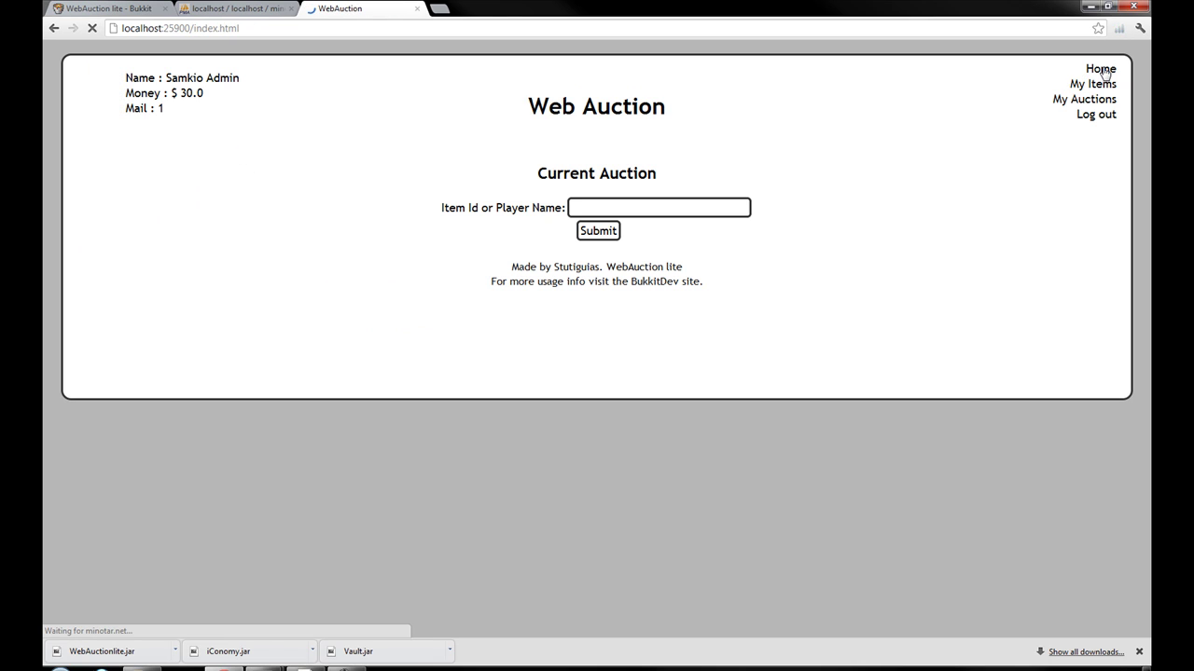
Search the current auctions on the home page for "gold", then by the seller's player name
{"action": "left_click", "coordinate": [627, 206]}
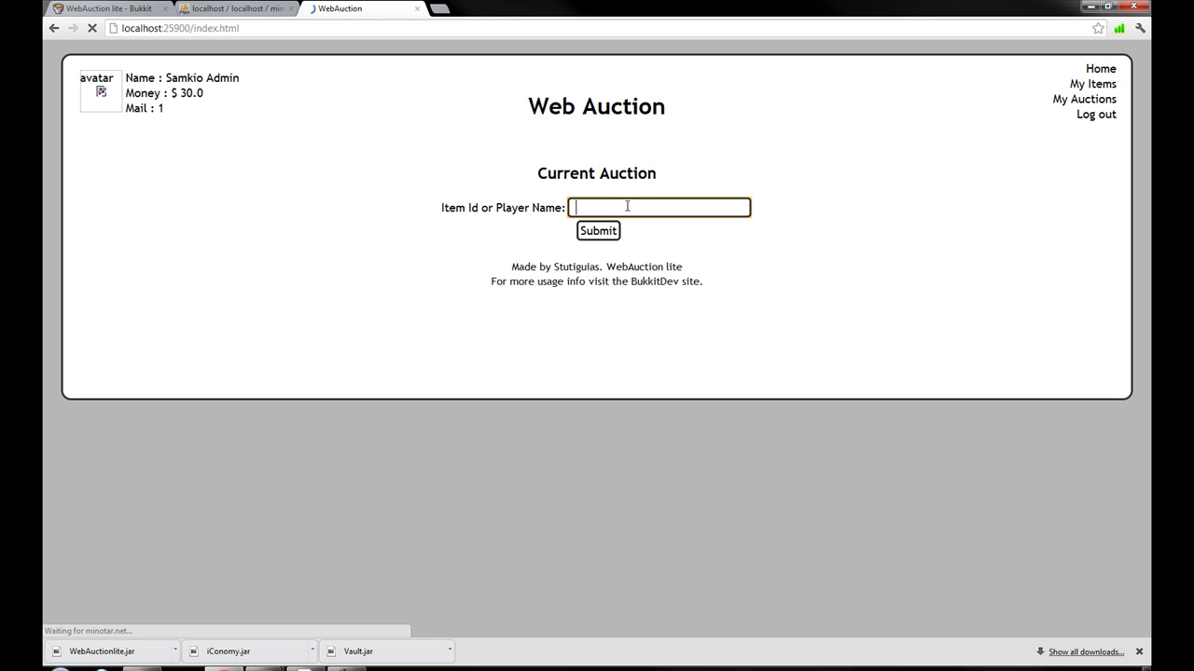
{"action": "type", "text": "gold"}
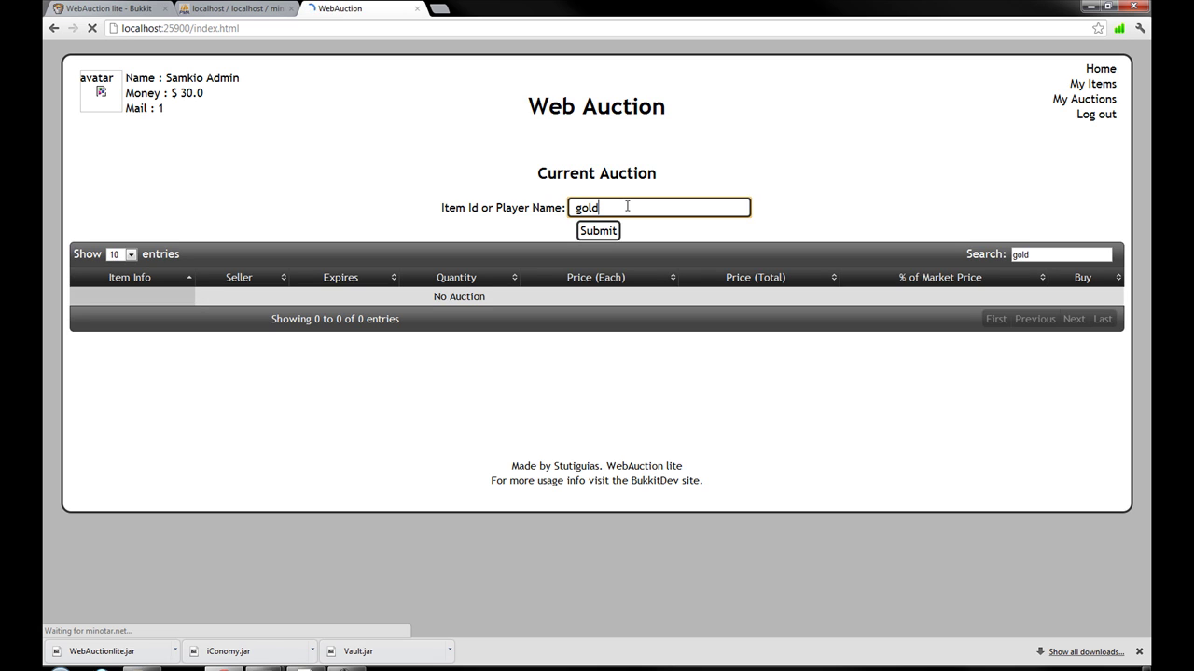
{"action": "left_click_drag", "start_coordinate": [611, 210], "coordinate": [520, 215]}
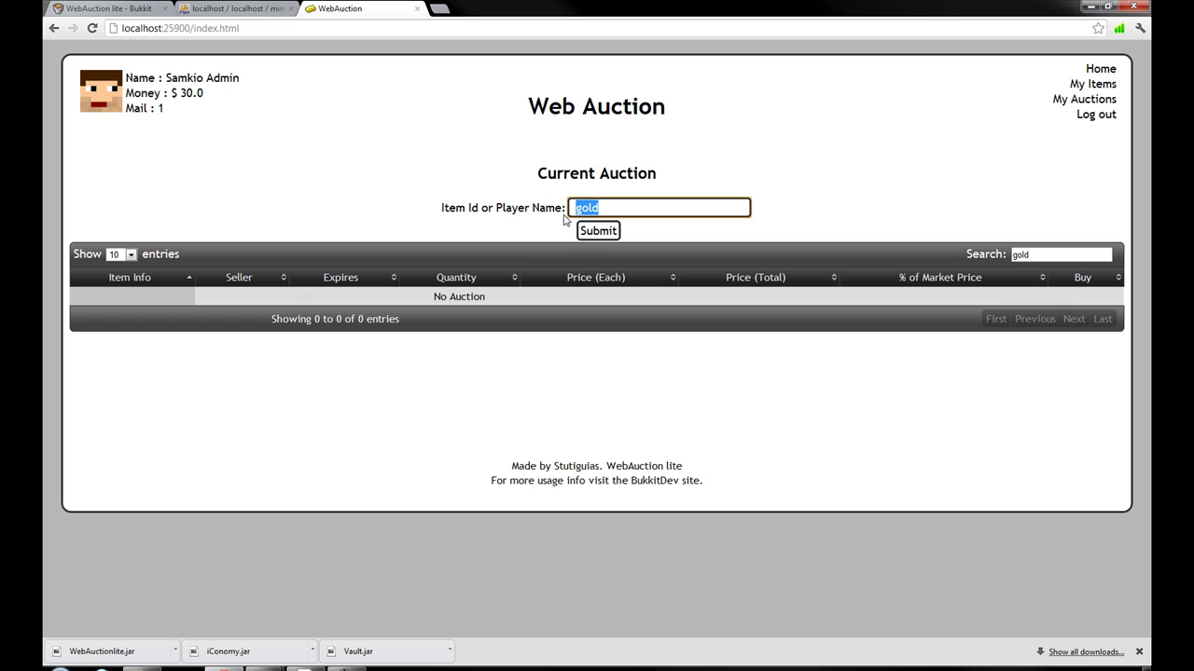
{"action": "key", "text": "BackSpace"}
{"action": "type", "text": "Sa"}
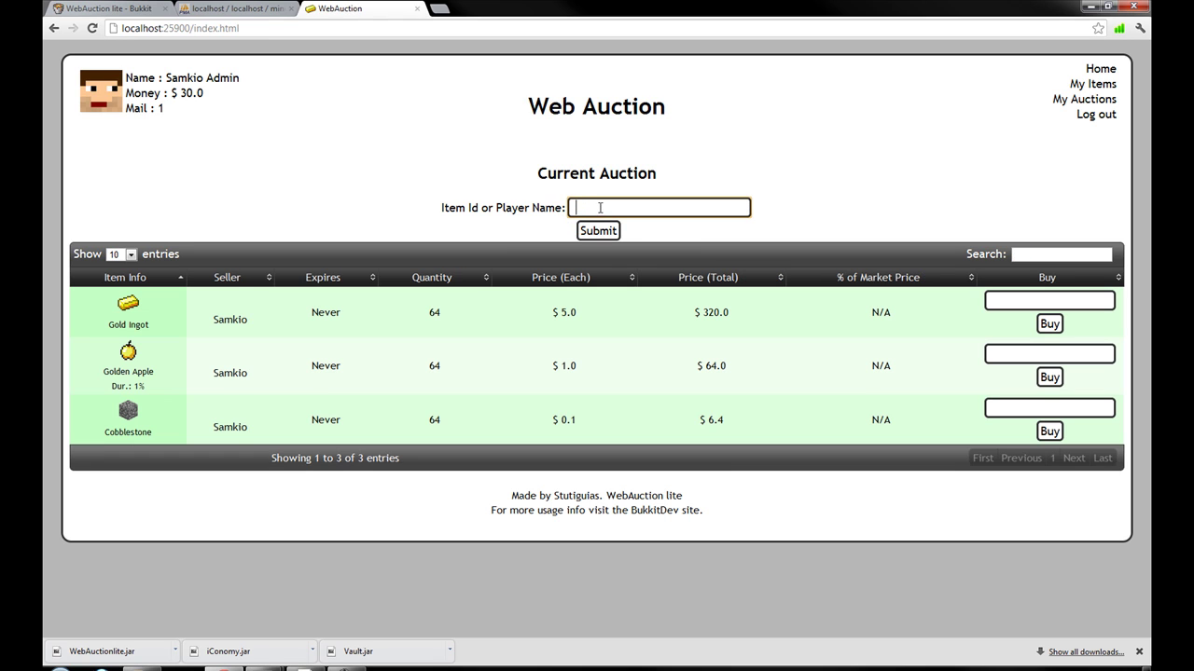
{"action": "type", "text": "mkio"}
{"action": "left_click", "coordinate": [602, 231]}
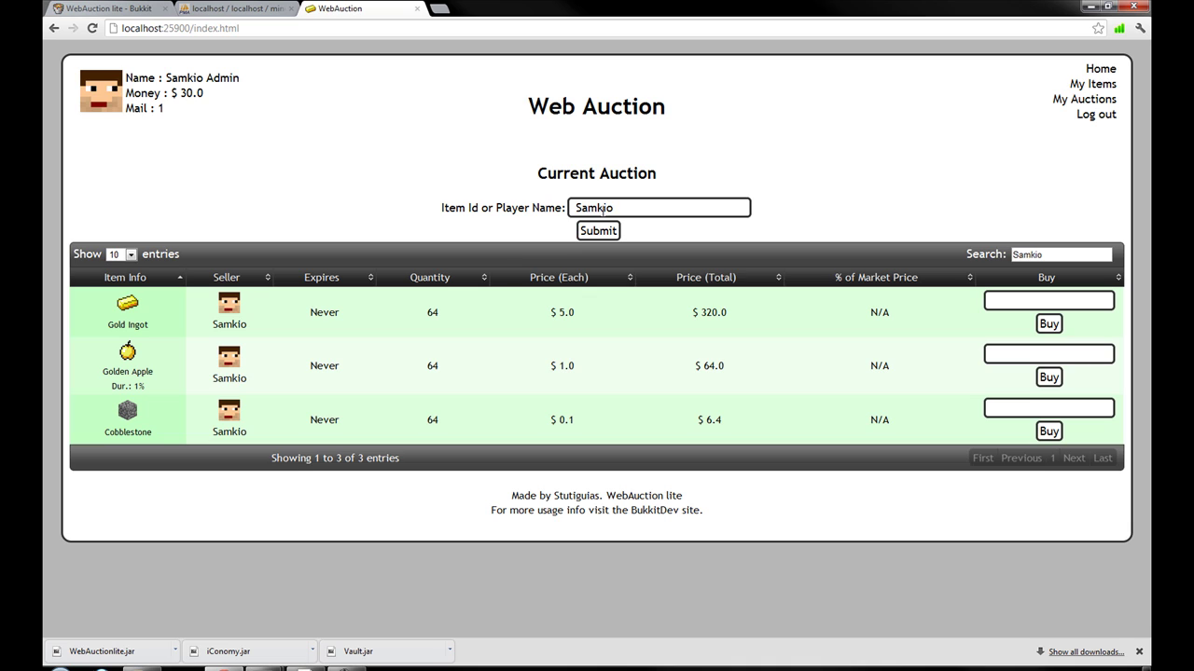
Search the current auctions for "Cobblestone", then for item ID 4
{"action": "left_click_drag", "start_coordinate": [624, 205], "coordinate": [437, 182]}
{"action": "type", "text": "Cobblestone"}
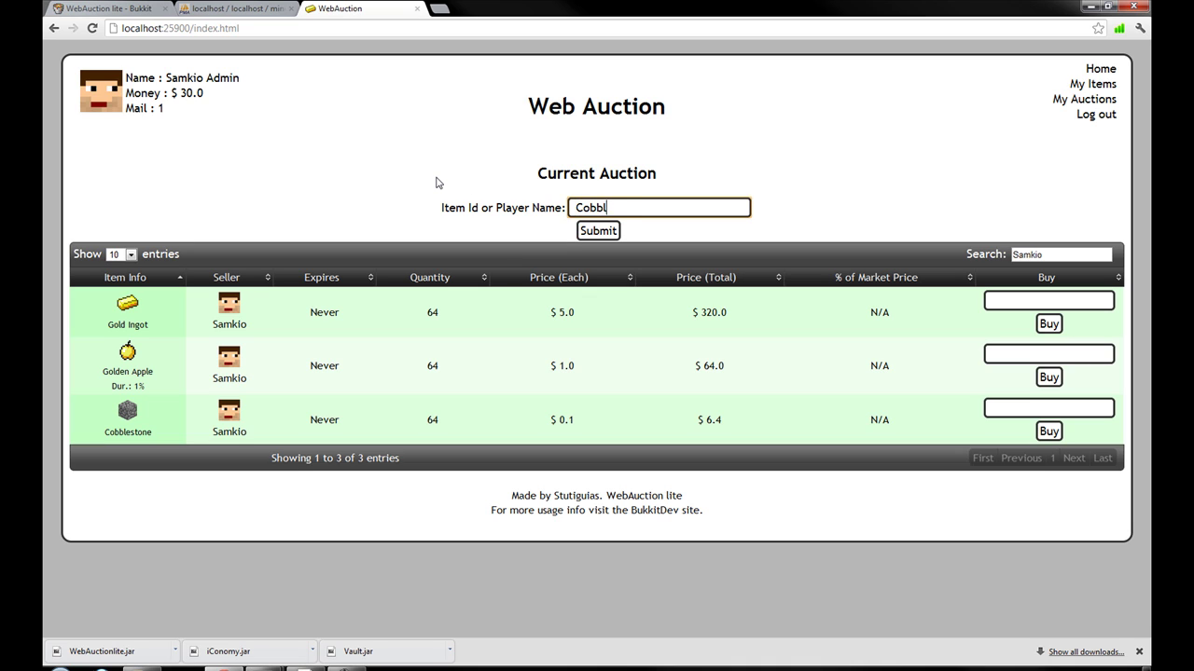
{"action": "left_click", "coordinate": [599, 231]}
{"action": "left_click_drag", "start_coordinate": [668, 208], "coordinate": [392, 208]}
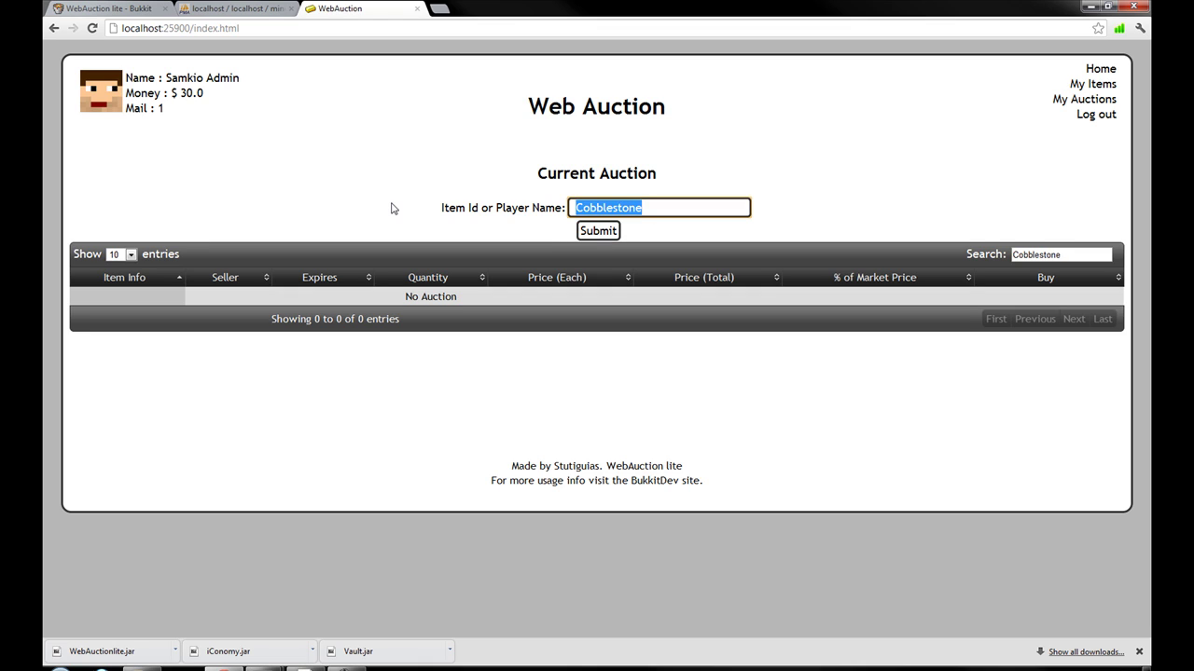
{"action": "key", "text": "BackSpace"}
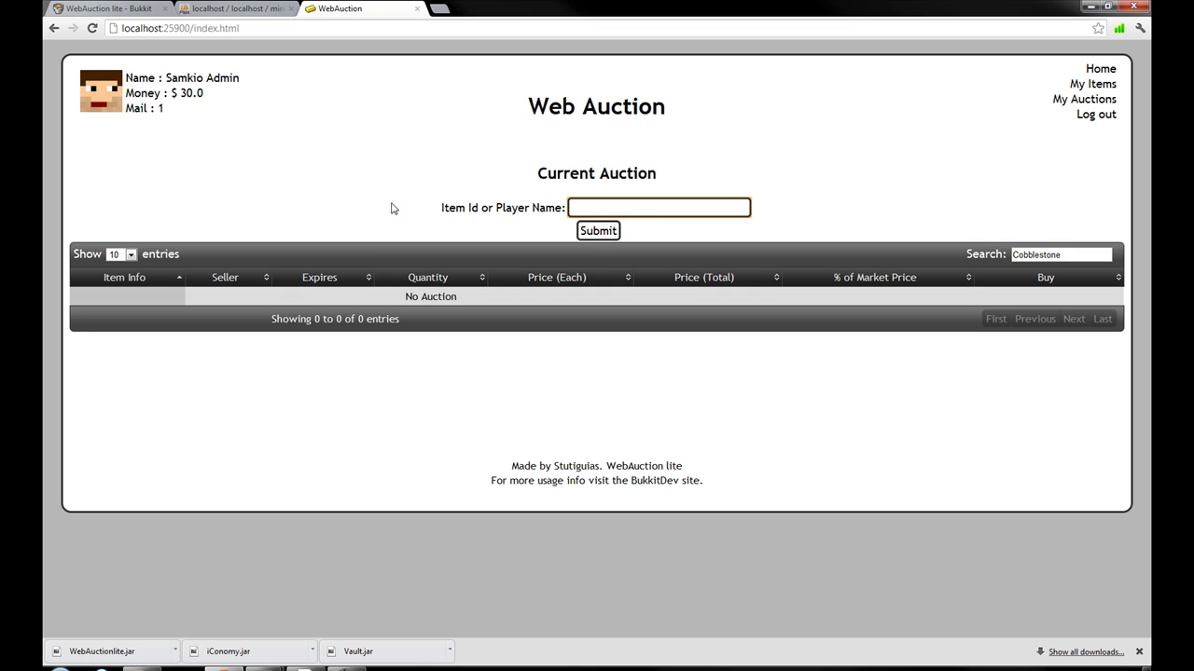
{"action": "type", "text": "4"}
{"action": "left_click", "coordinate": [583, 237]}
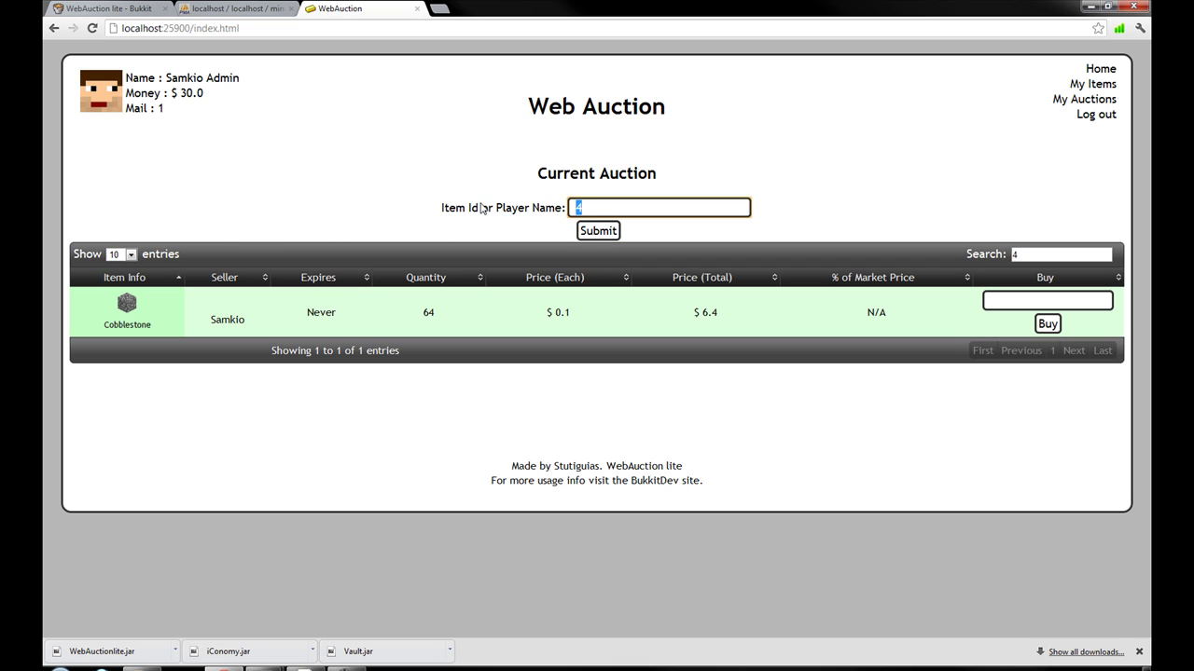
Sort the cobblestone search results by price each and log out of the auction website
{"action": "left_click_drag", "start_coordinate": [585, 208], "coordinate": [484, 209]}
{"action": "left_click", "coordinate": [615, 209]}
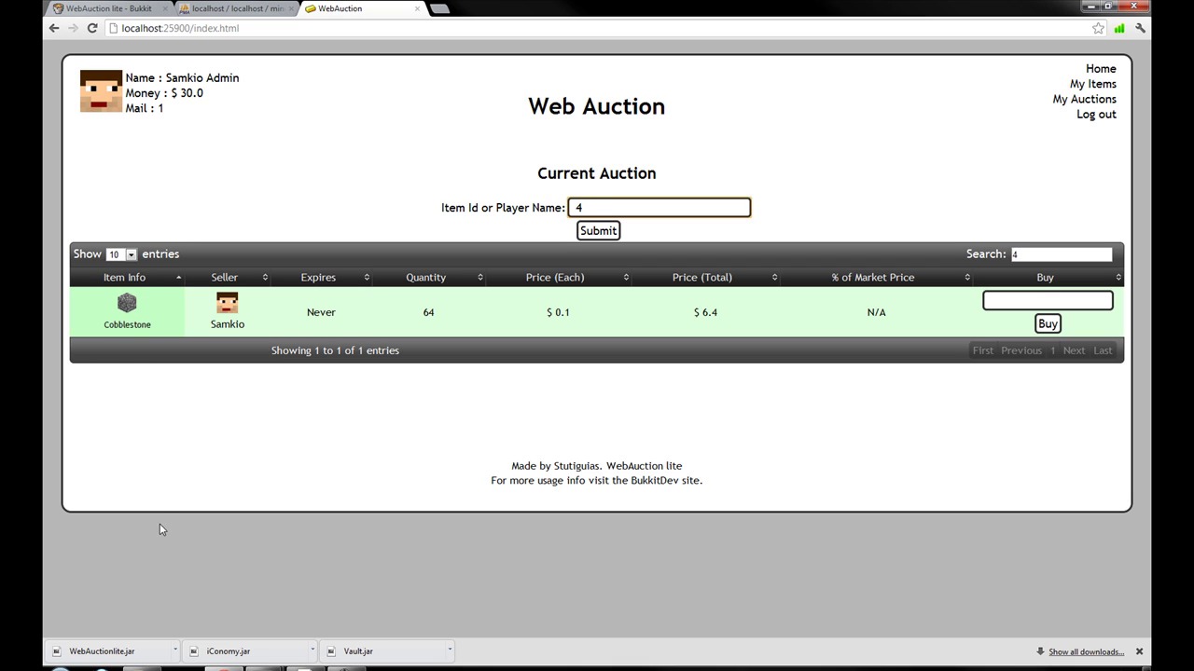
{"action": "left_click", "coordinate": [585, 284]}
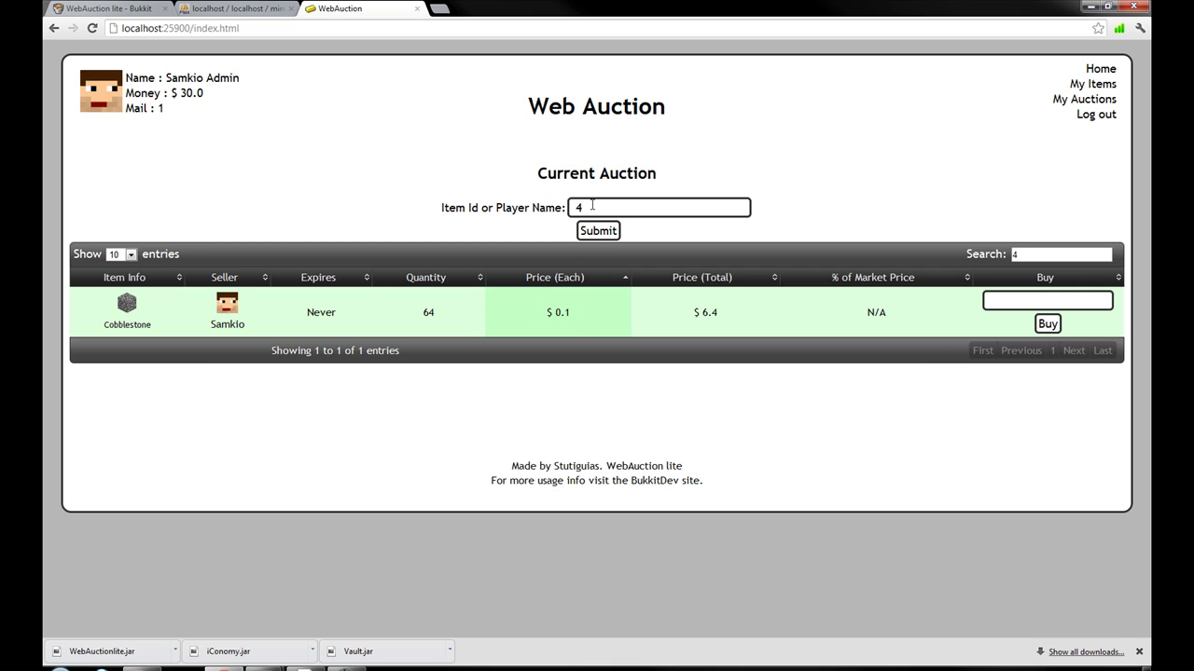
{"action": "left_click_drag", "start_coordinate": [598, 209], "coordinate": [516, 210]}
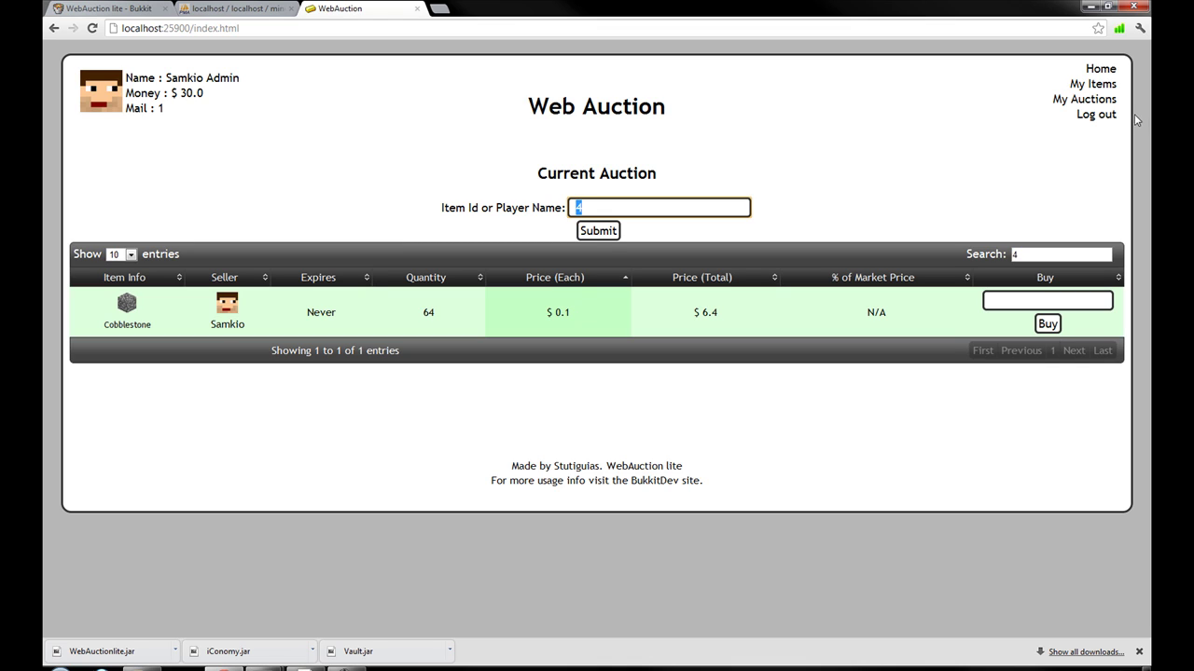
{"action": "left_click", "coordinate": [1104, 116]}
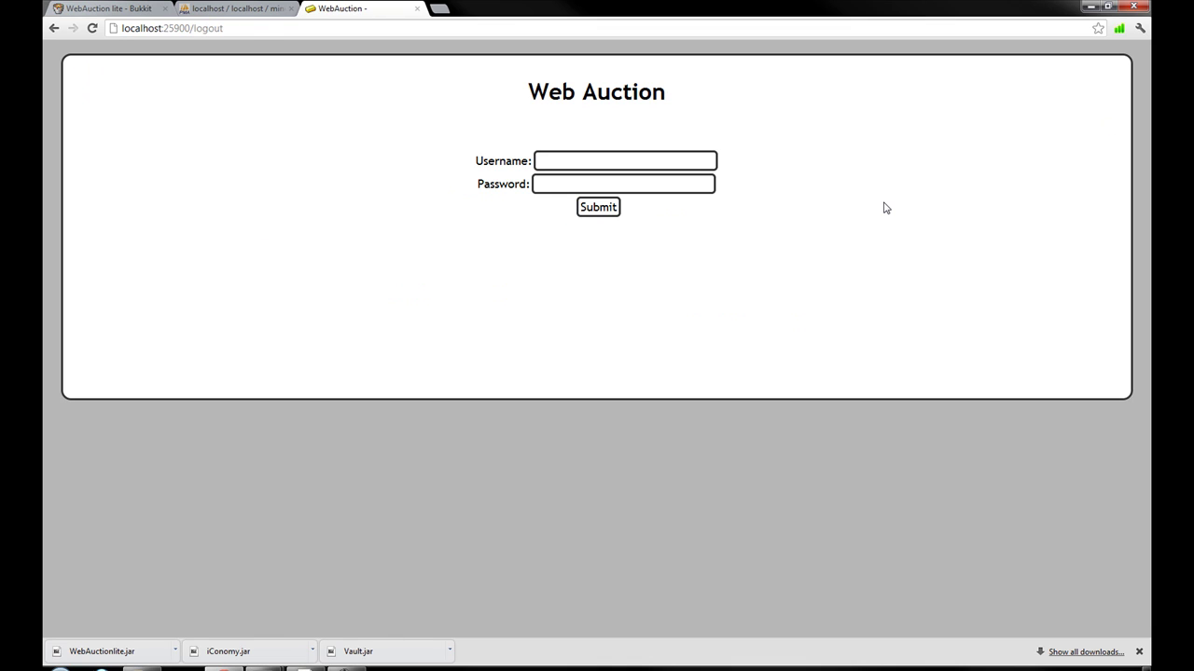